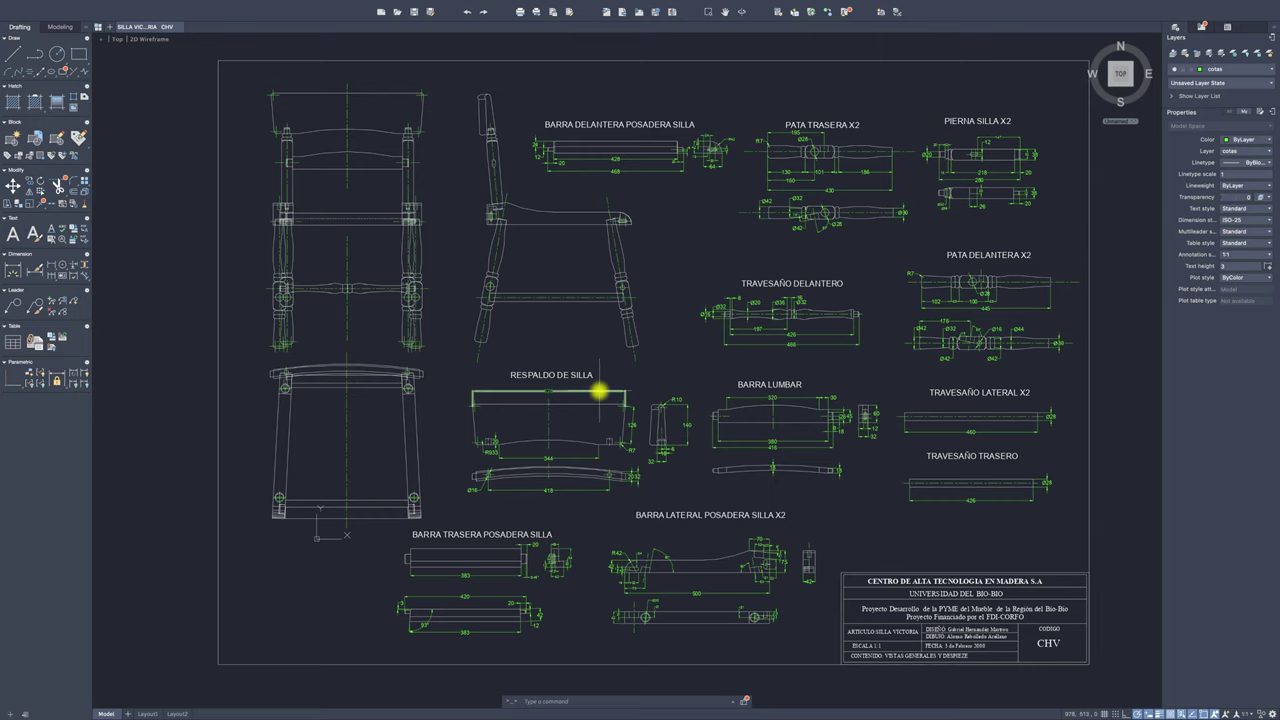
Delete the sheet border and title block using a crossing-window selection.
scroll(608, 337, "down", 3)
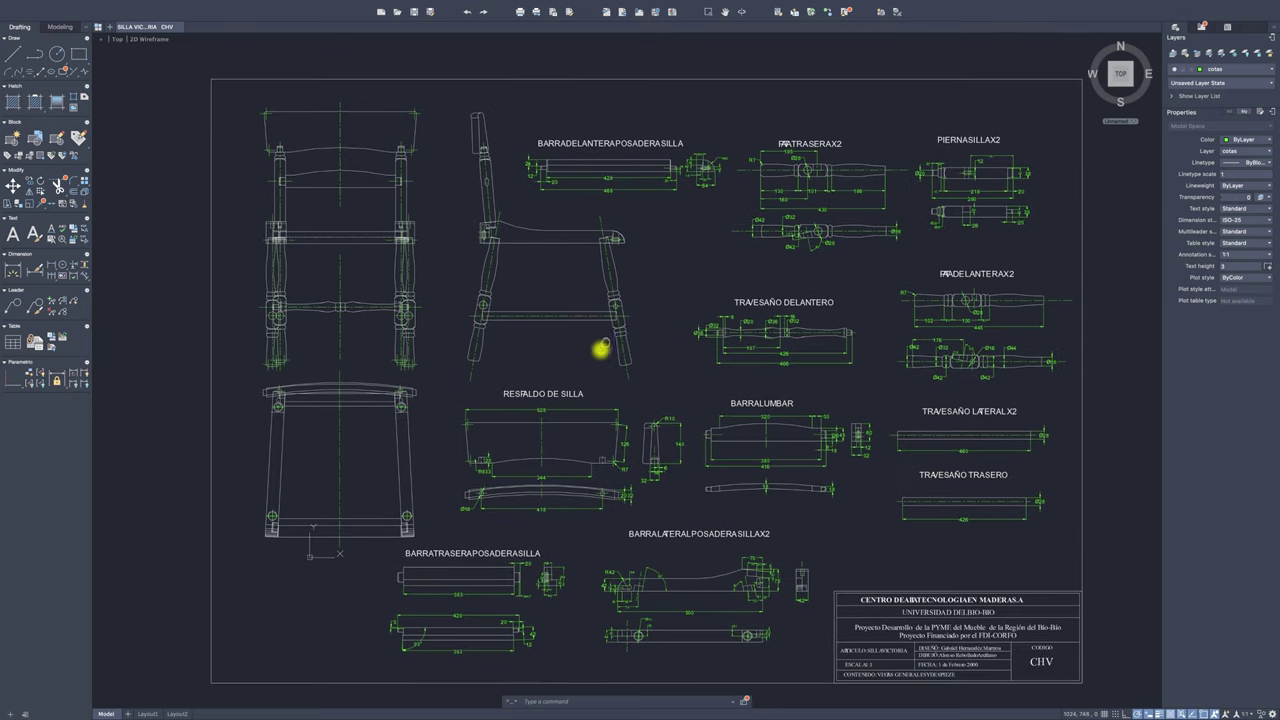
scroll(580, 360, "down", 2)
scroll(580, 360, "up", 4)
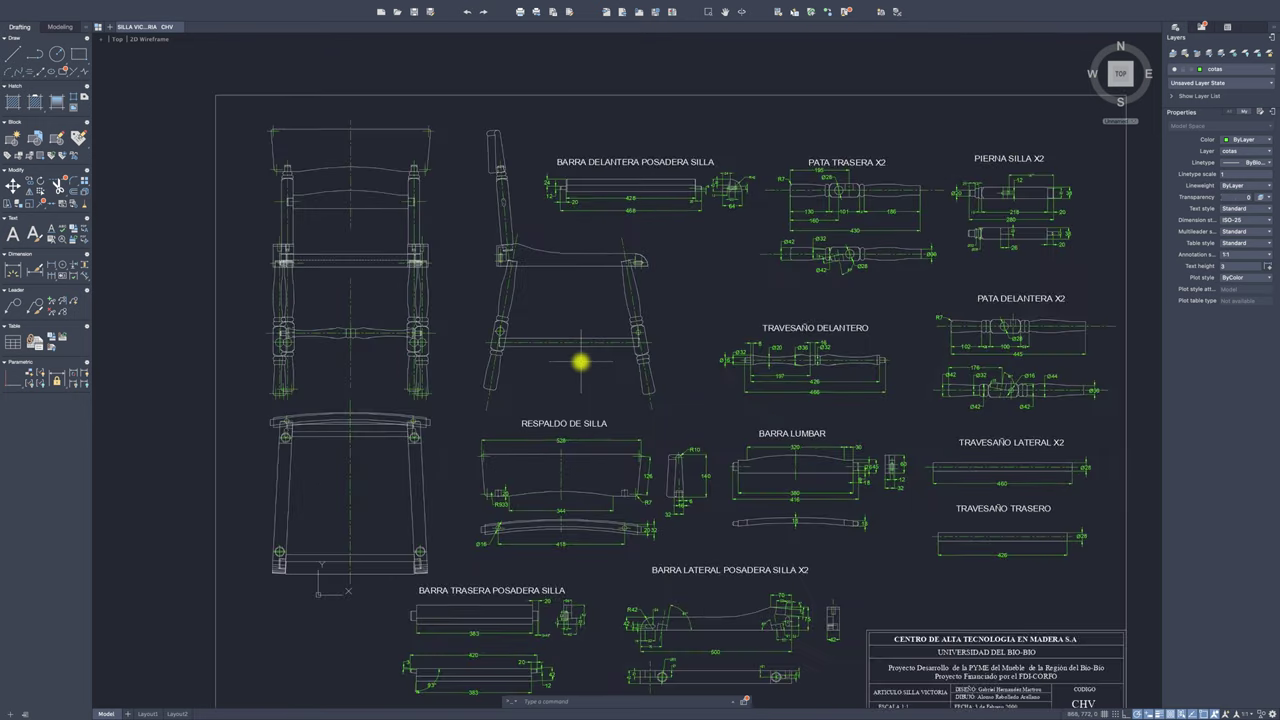
scroll(586, 377, "up", 2)
scroll(581, 290, "up", 2)
scroll(581, 290, "down", 1)
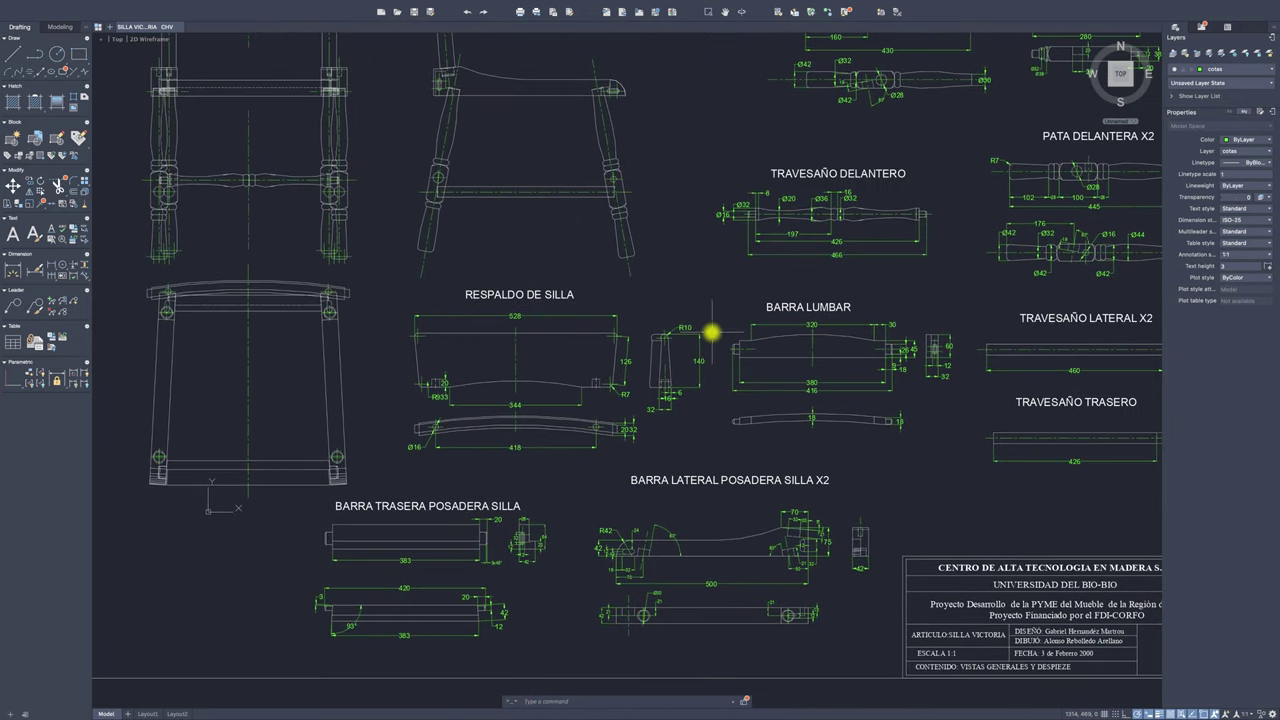
scroll(708, 331, "up", 1)
scroll(710, 270, "up", 1)
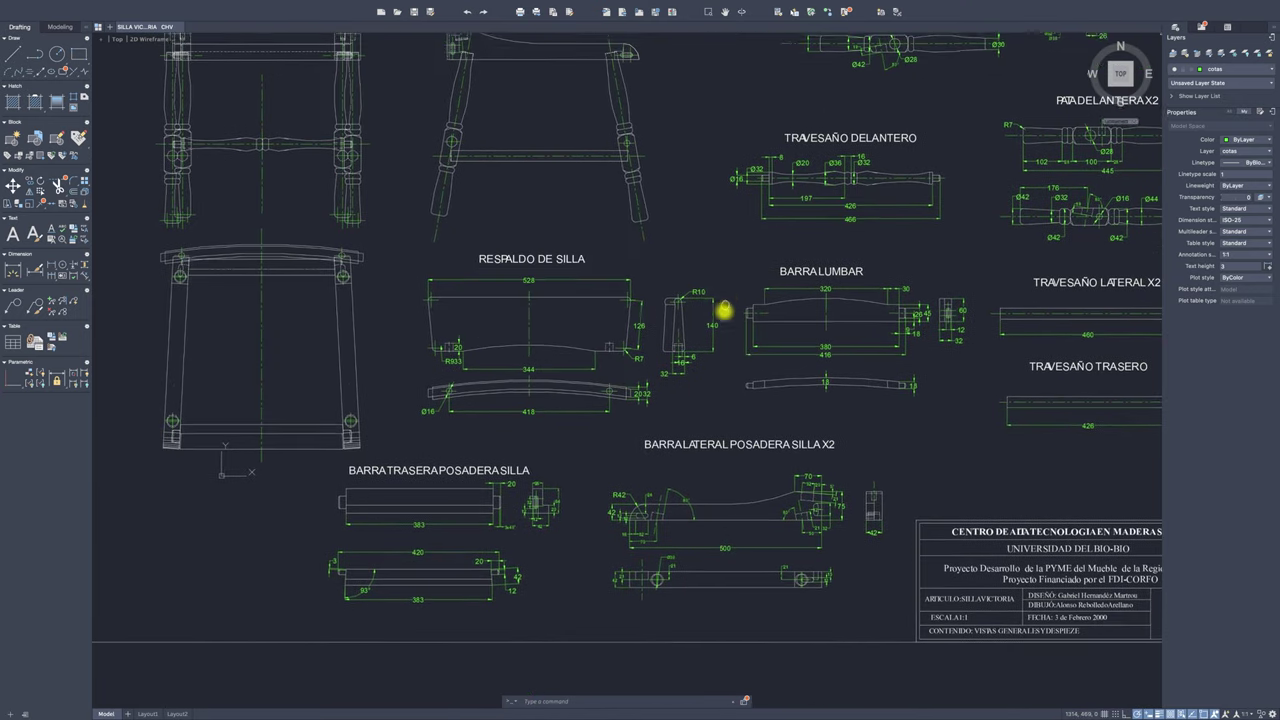
scroll(700, 320, "up", 3)
middle_click_drag(674, 291, 646, 408)
scroll(657, 323, "down", 1)
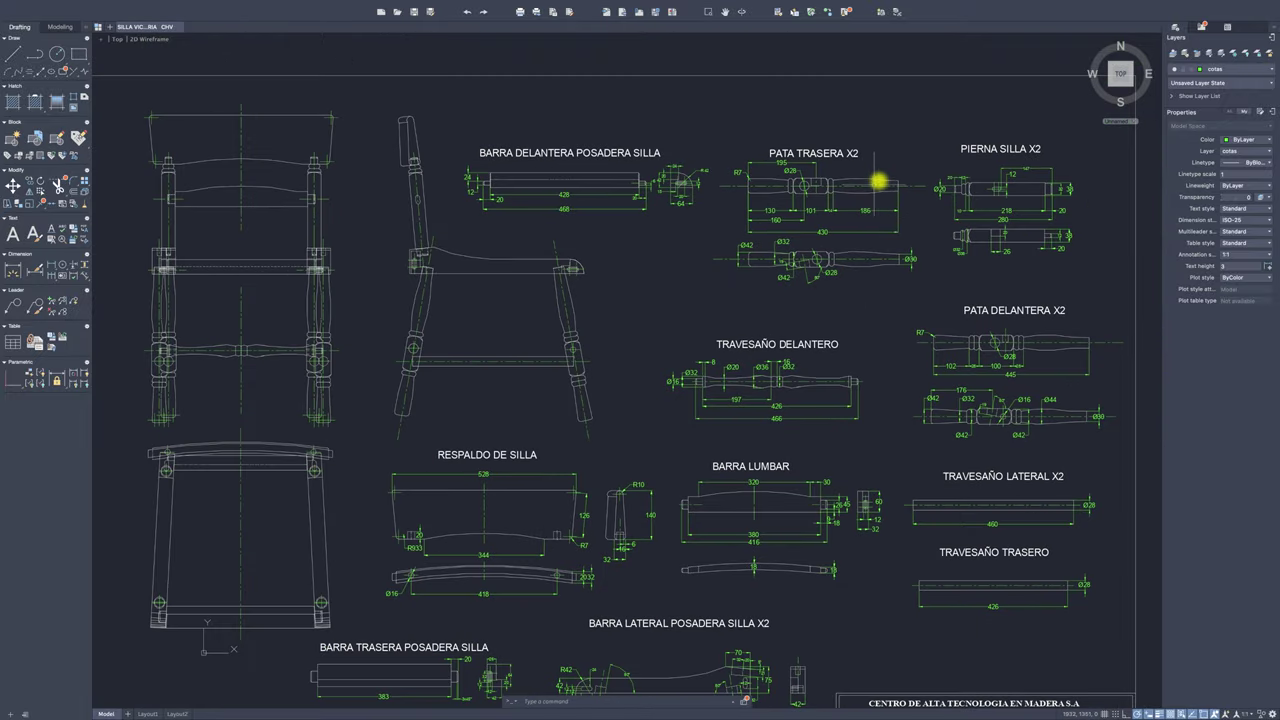
scroll(880, 177, "up", 1)
scroll(850, 160, "up", 1)
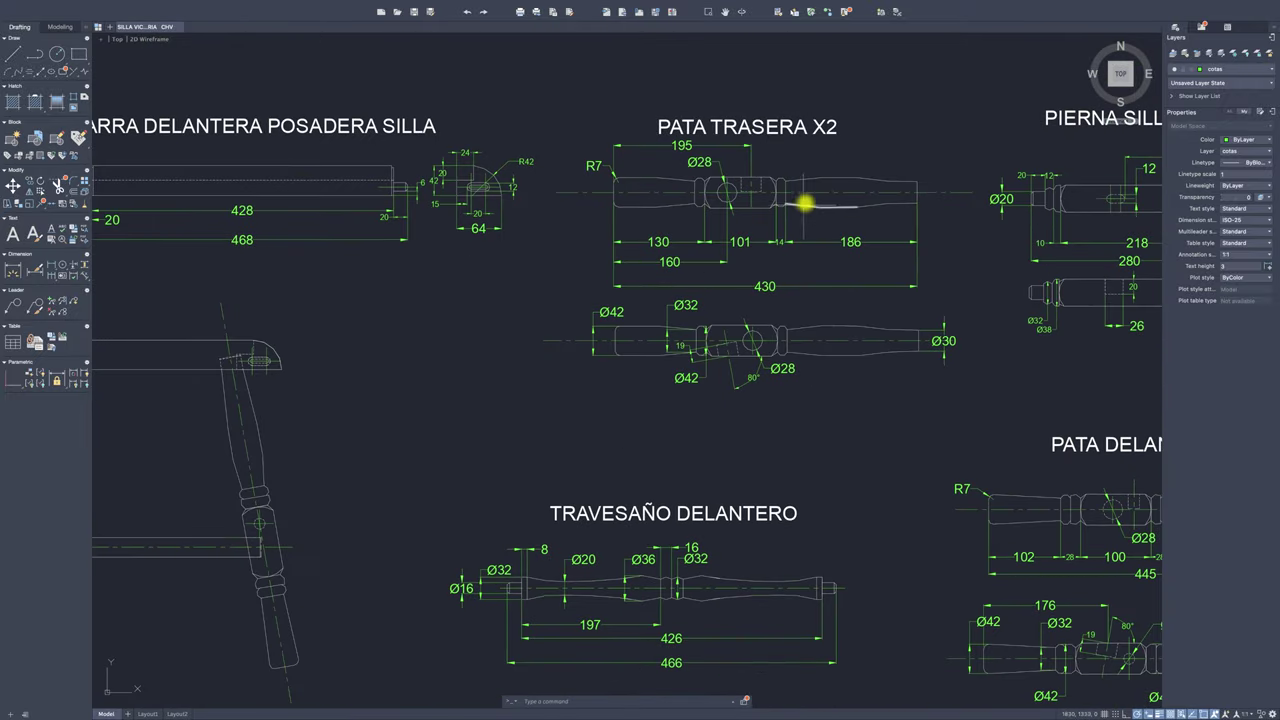
scroll(760, 266, "down", 1)
scroll(755, 266, "down", 1)
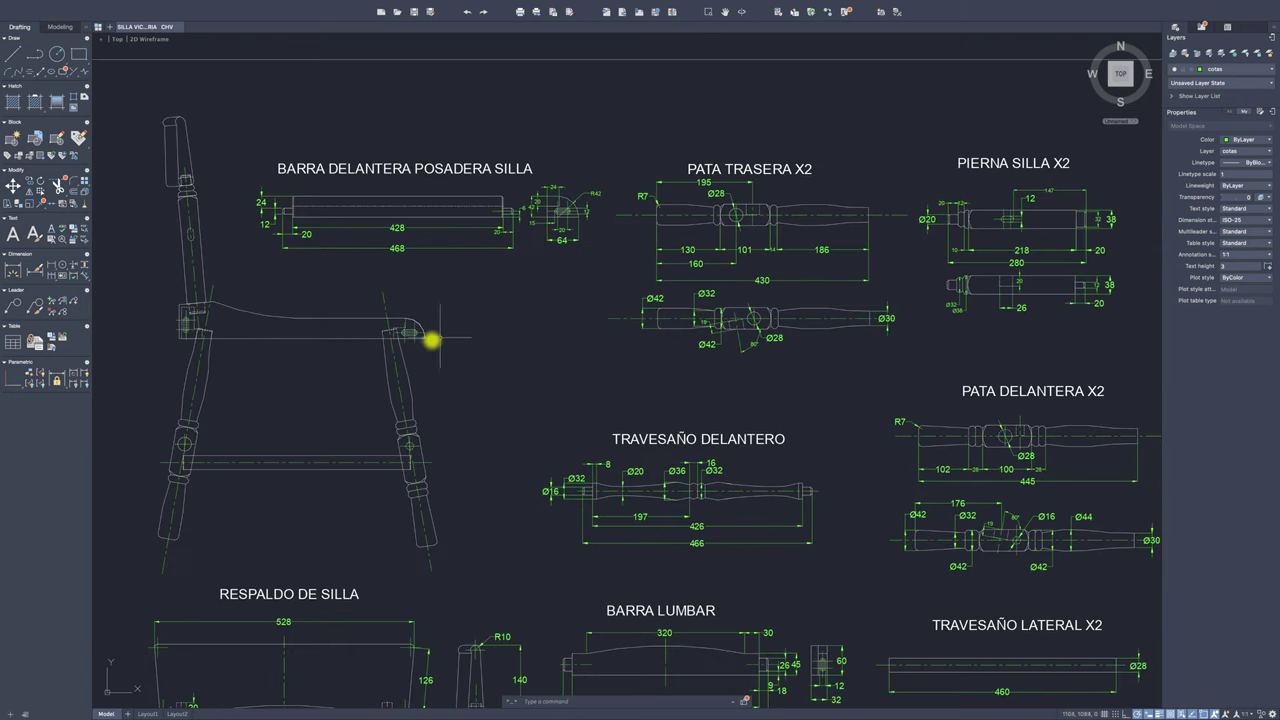
middle_click_drag(429, 337, 573, 217)
scroll(571, 254, "down", 1)
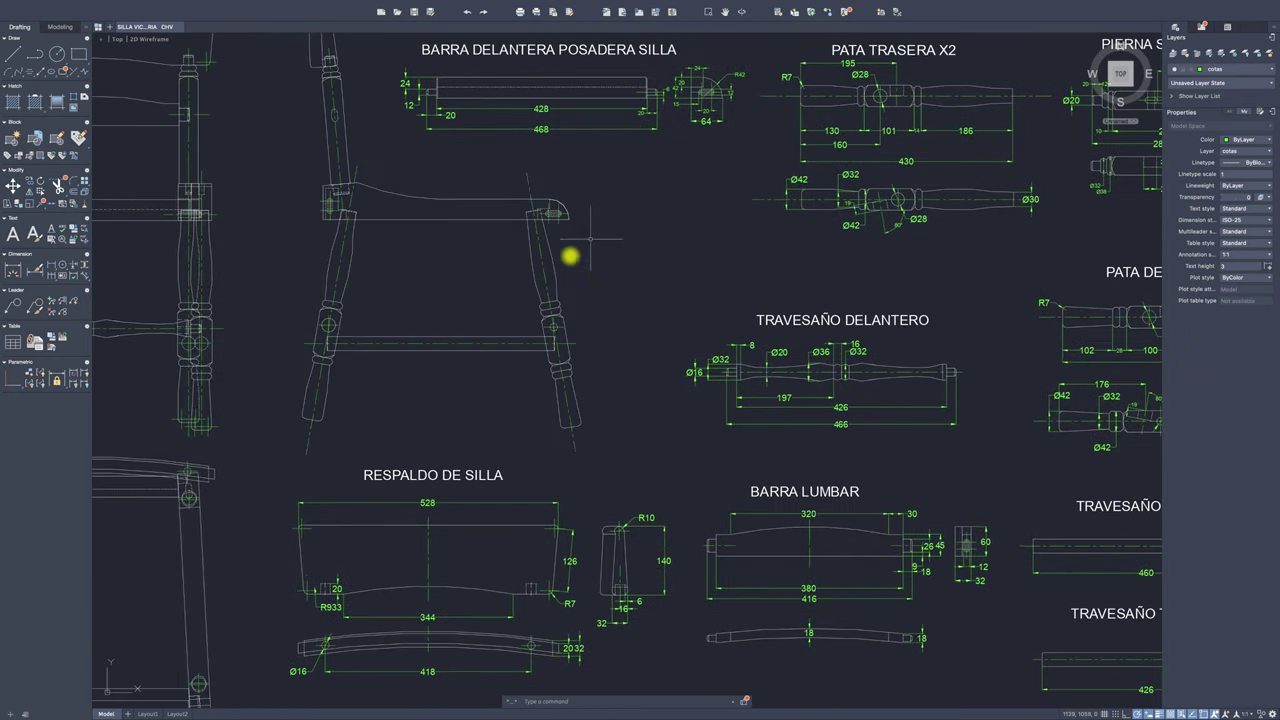
scroll(649, 331, "down", 1)
scroll(649, 331, "down", 2)
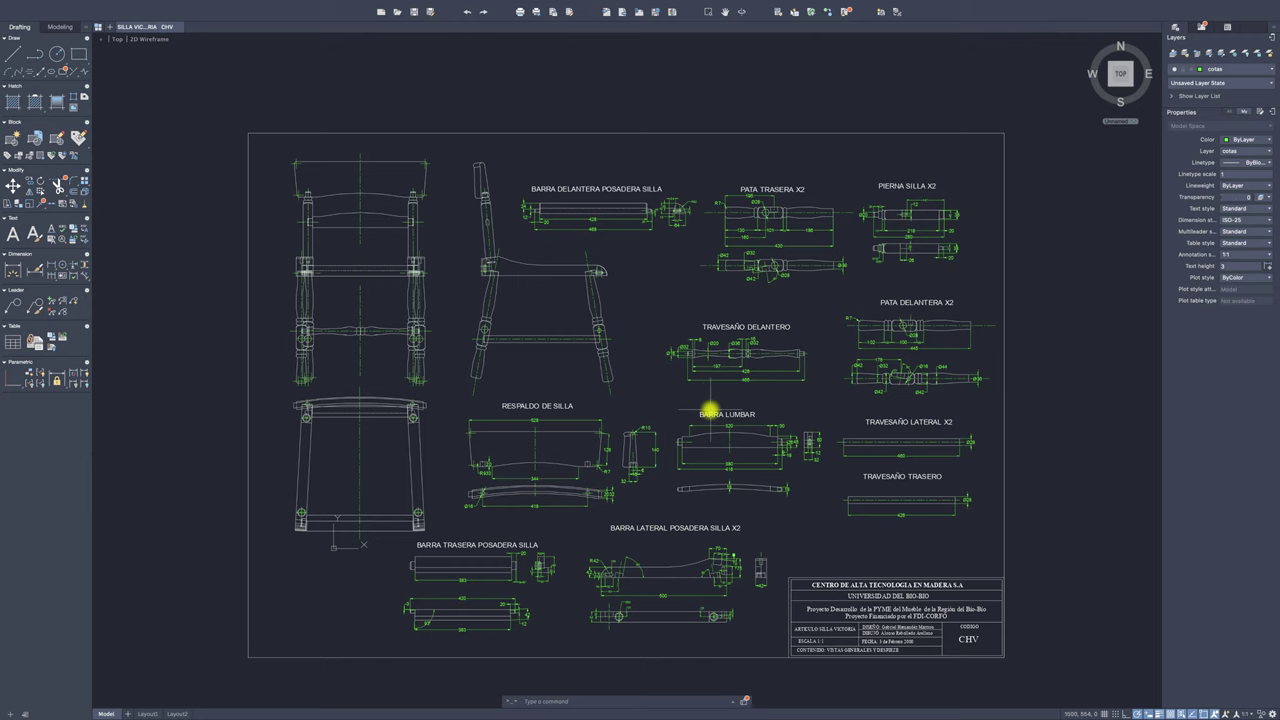
middle_click_drag(706, 406, 682, 350)
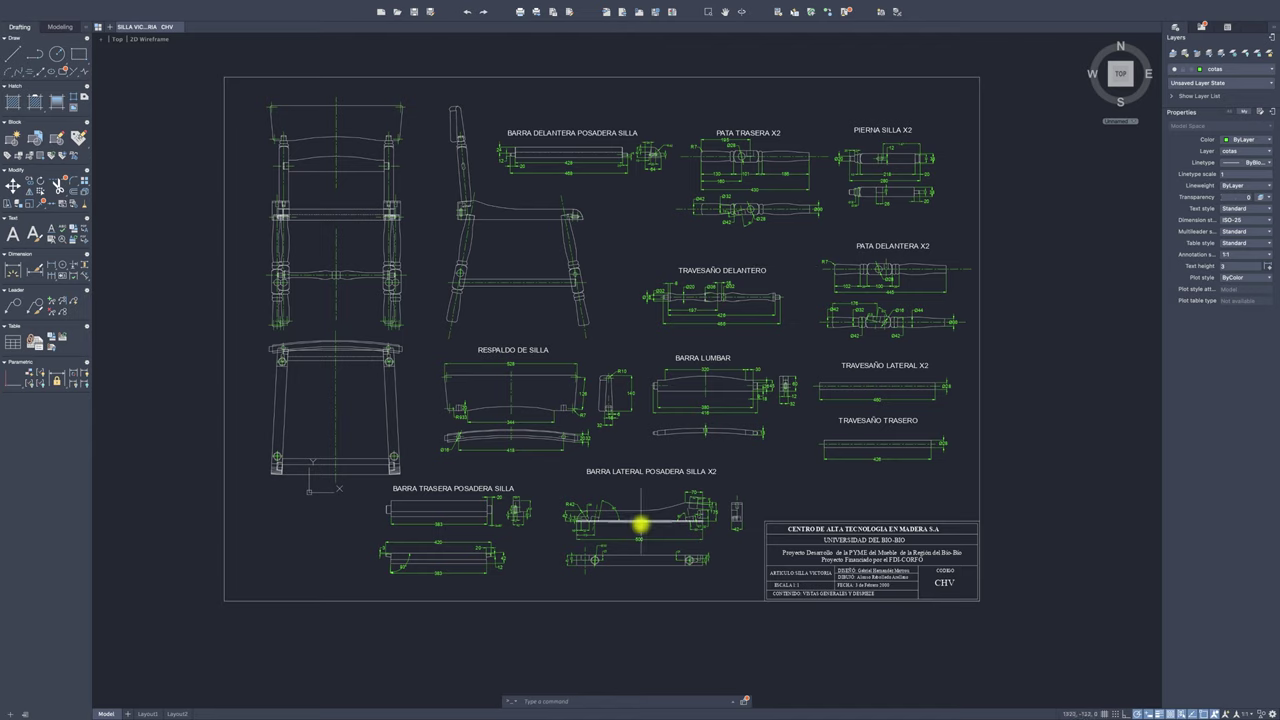
scroll(645, 528, "down", 2)
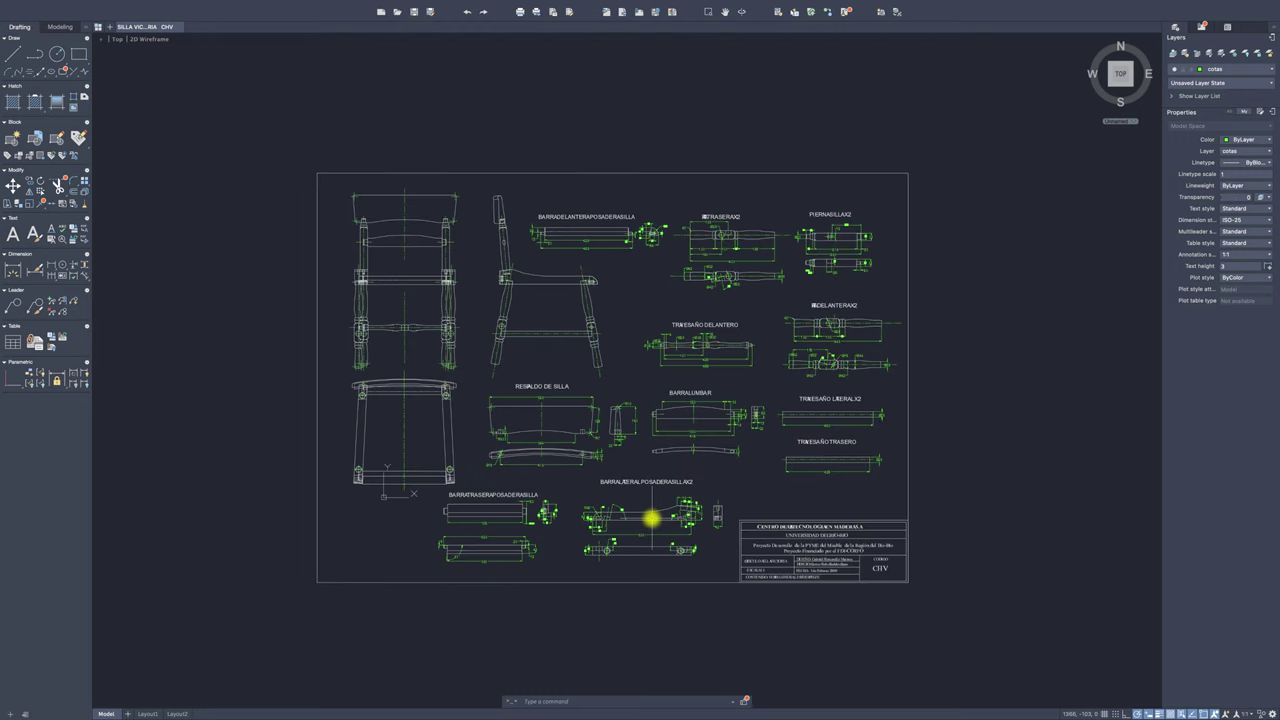
scroll(645, 535, "up", 2)
scroll(645, 538, "up", 8)
scroll(690, 506, "down", 1)
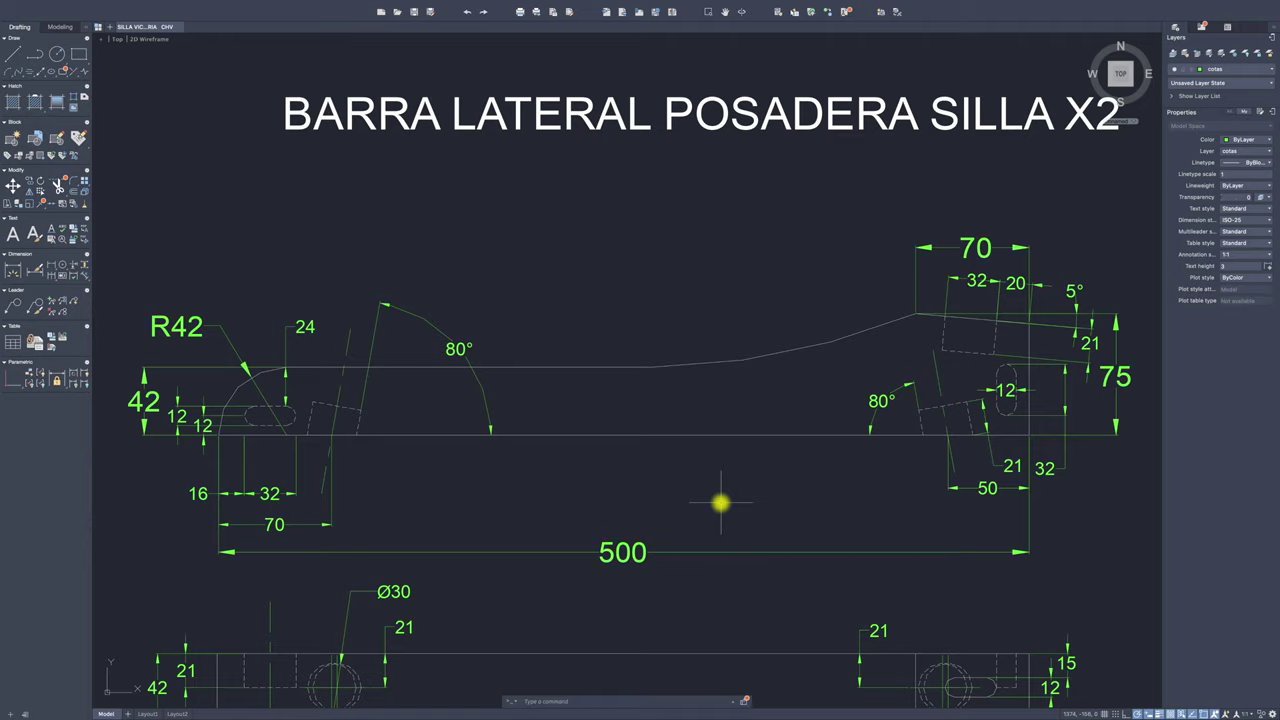
scroll(720, 502, "up", 2)
scroll(720, 502, "up", 3)
scroll(719, 500, "down", 2)
scroll(718, 499, "down", 2)
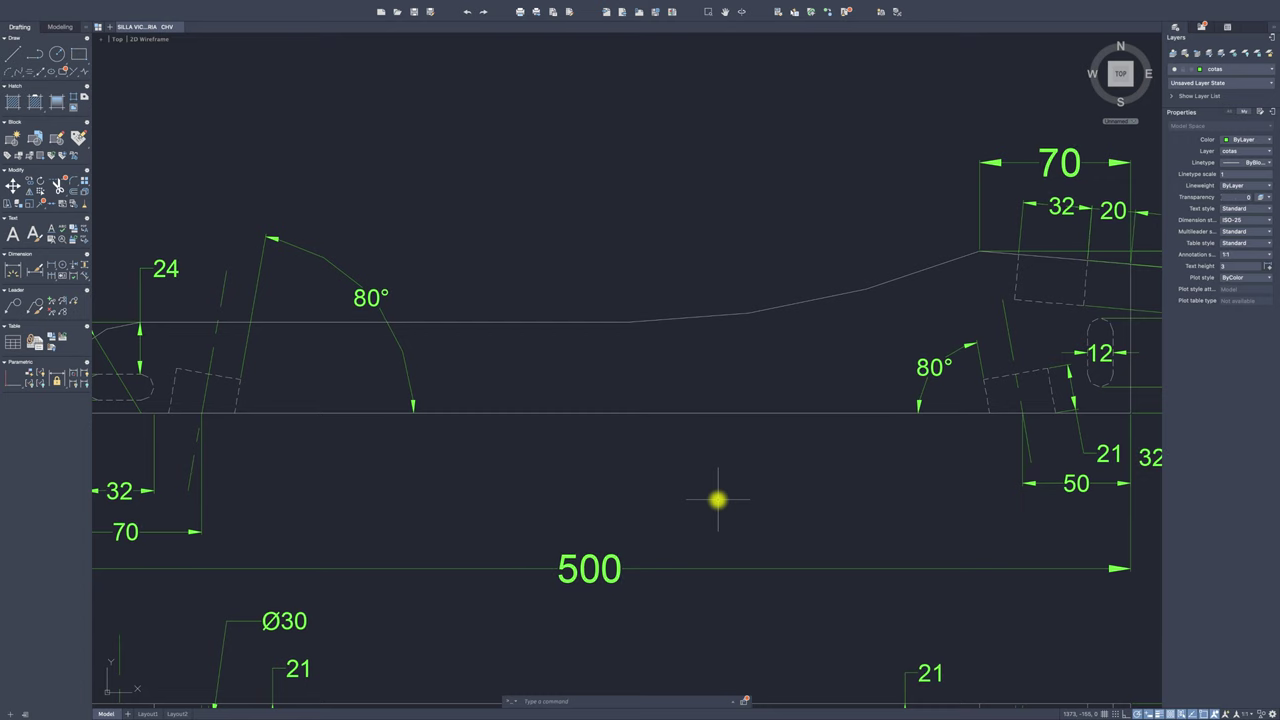
scroll(718, 499, "down", 2)
scroll(718, 499, "down", 1)
scroll(718, 499, "down", 1)
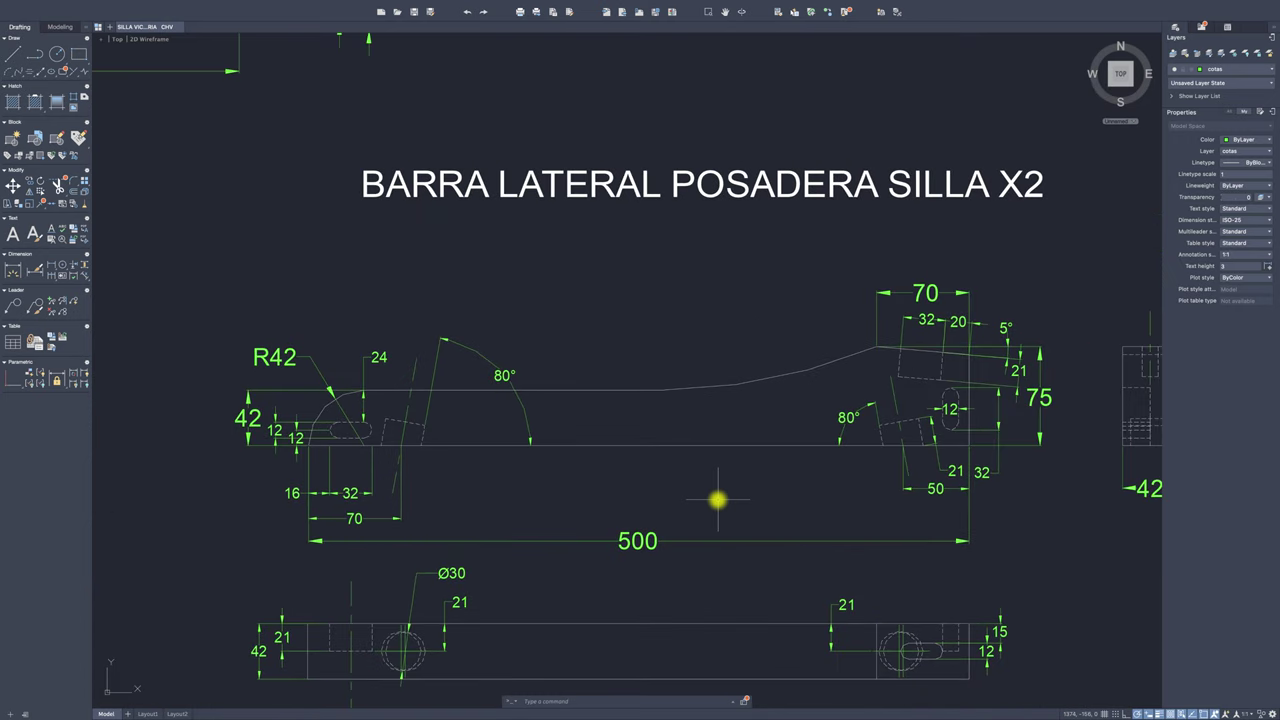
scroll(718, 499, "down", 1)
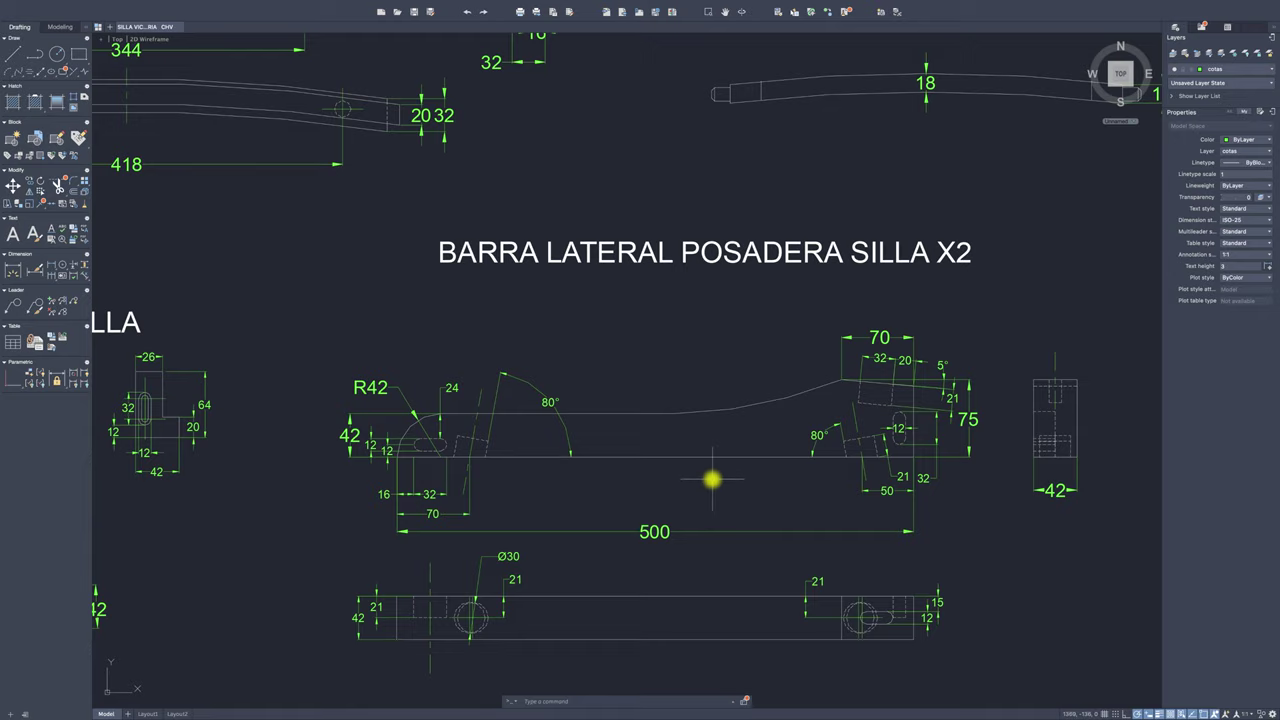
scroll(697, 453, "down", 1)
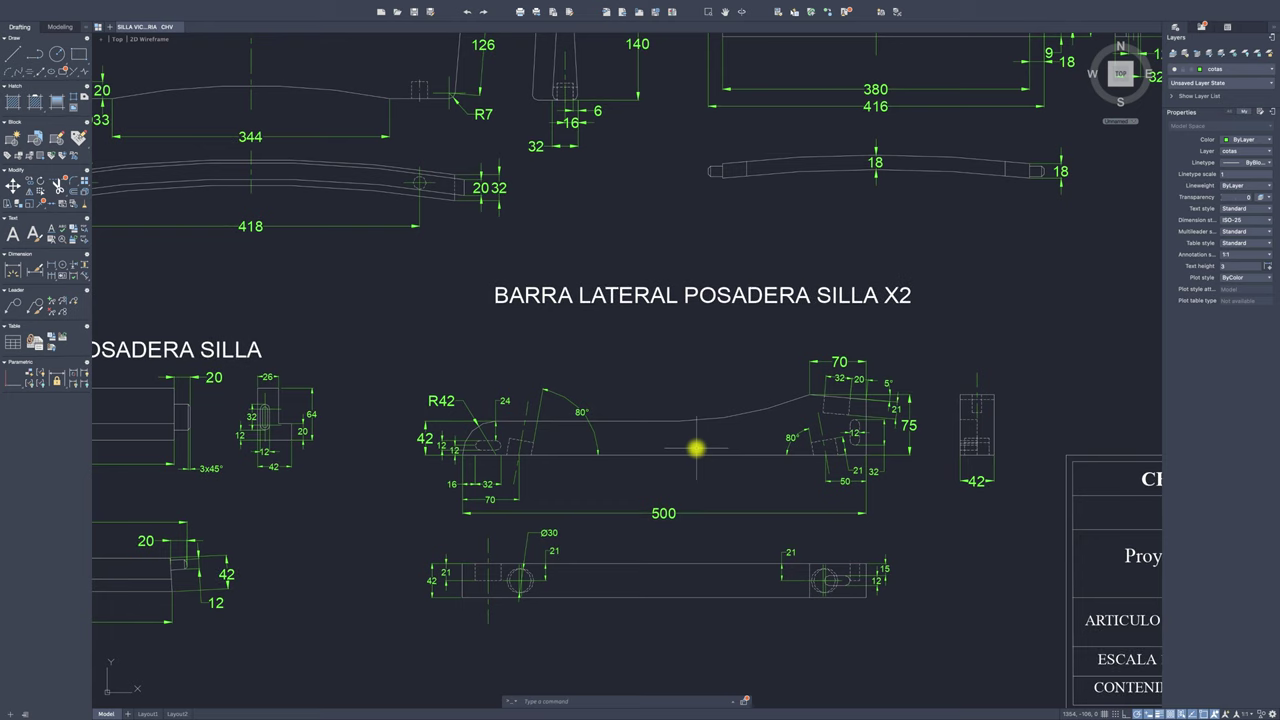
scroll(696, 449, "down", 1)
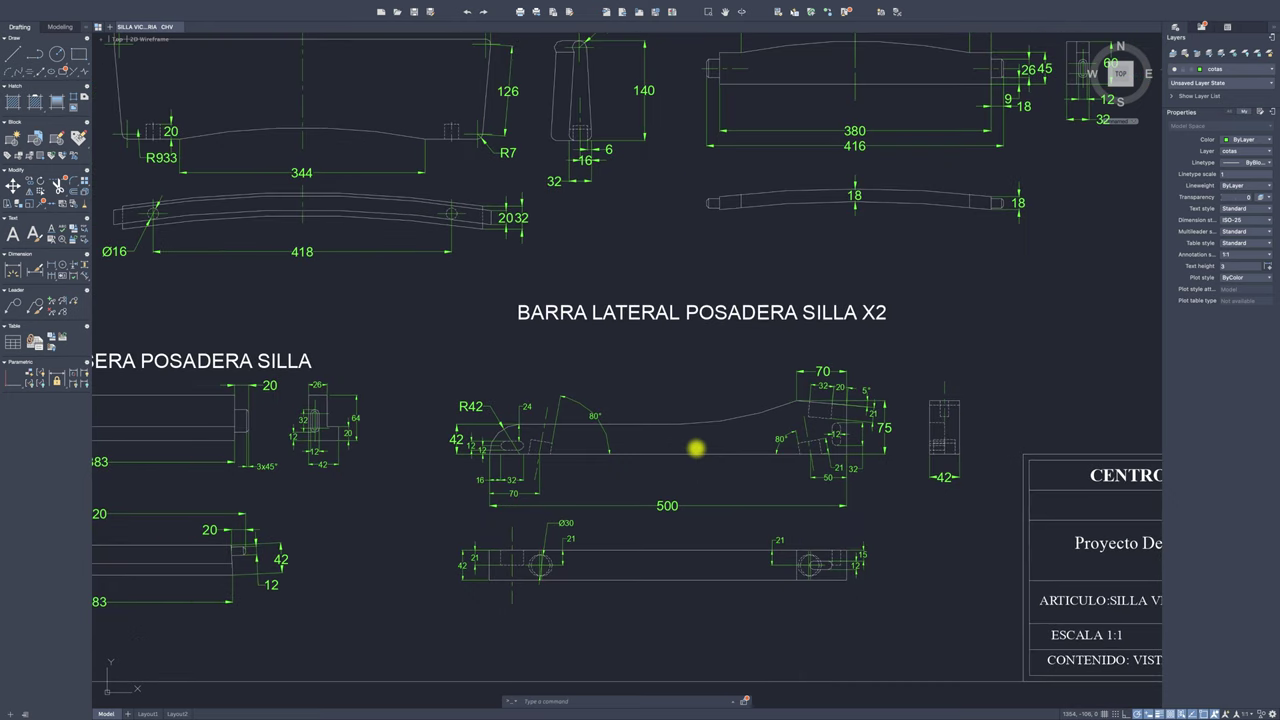
scroll(695, 448, "down", 2)
scroll(692, 443, "down", 2)
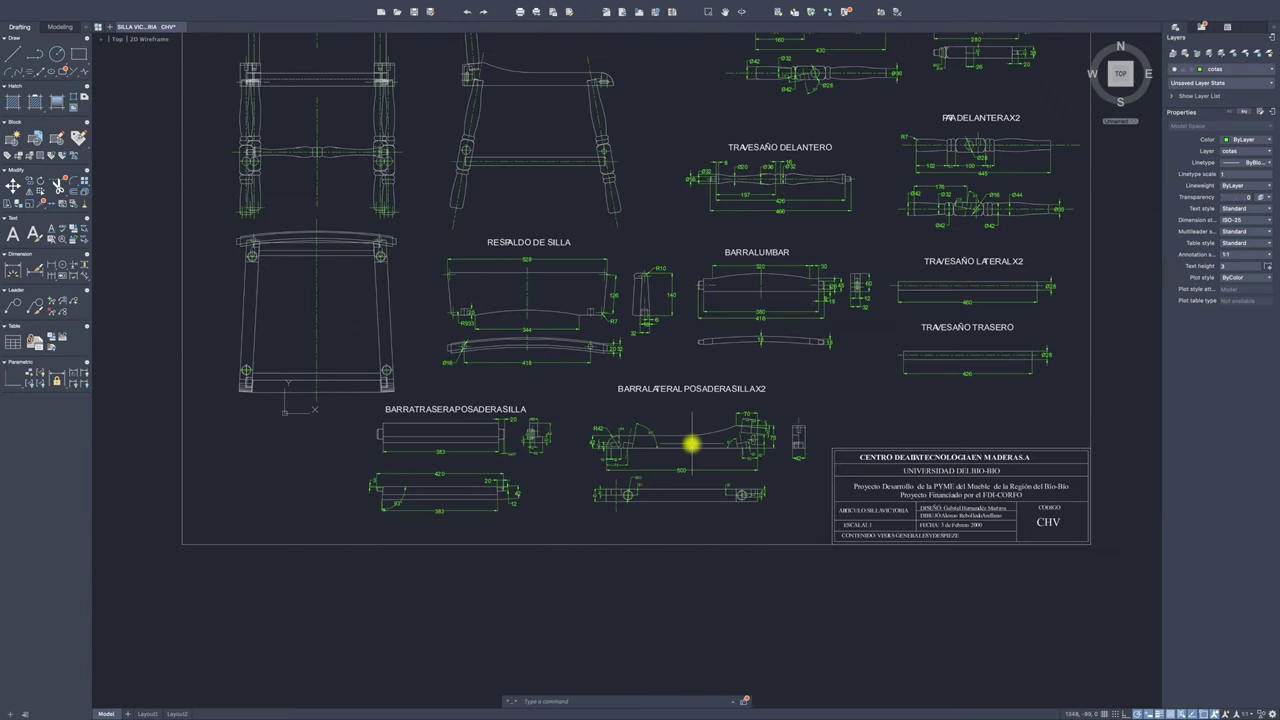
scroll(692, 443, "down", 1)
middle_click_drag(692, 443, 634, 489)
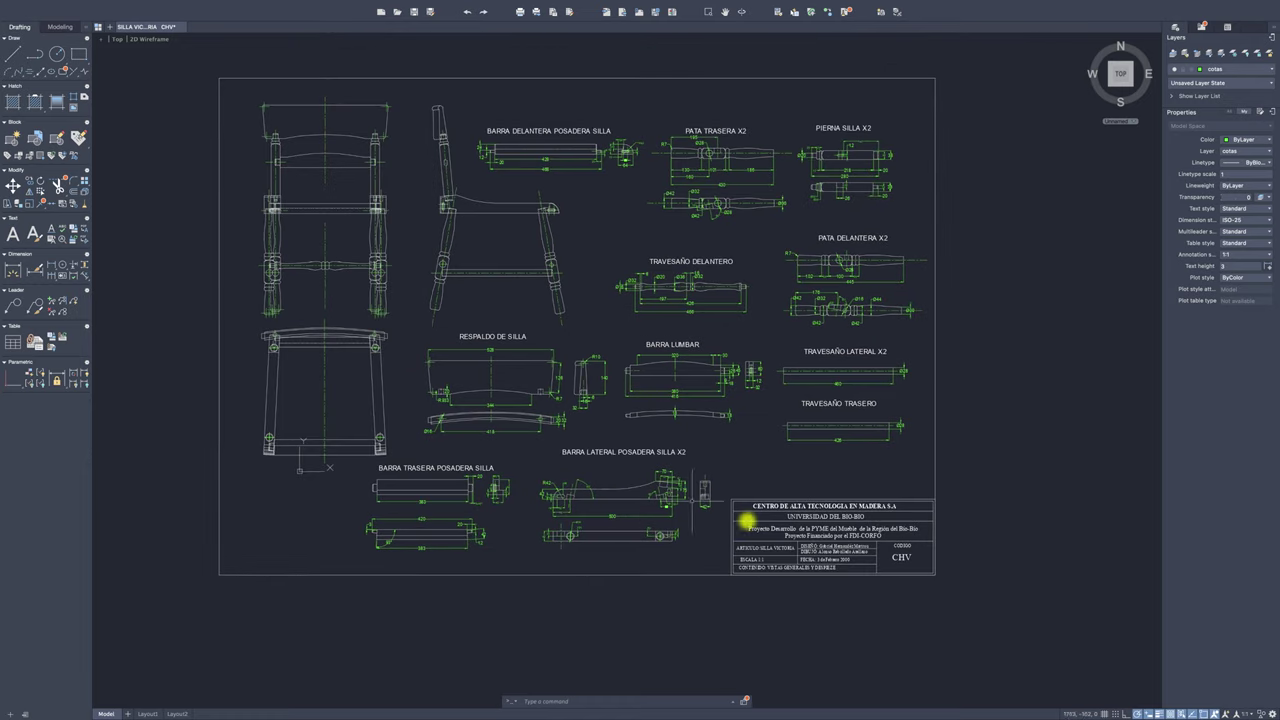
left_click(975, 614)
left_click(775, 485)
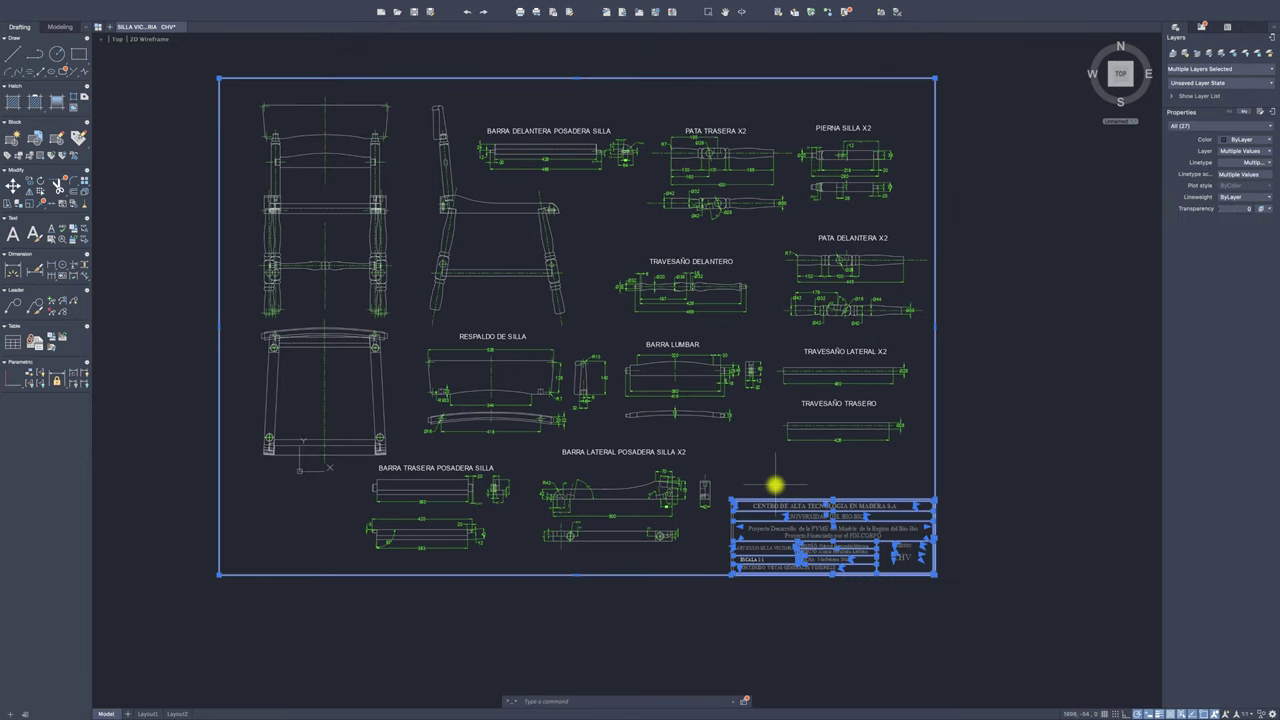
key("Delete")
Lasso the three leftover title-block text objects, including the ESCALA 1:1 note, and delete them.
left_click(764, 652)
left_click_drag(743, 581, 697, 601)
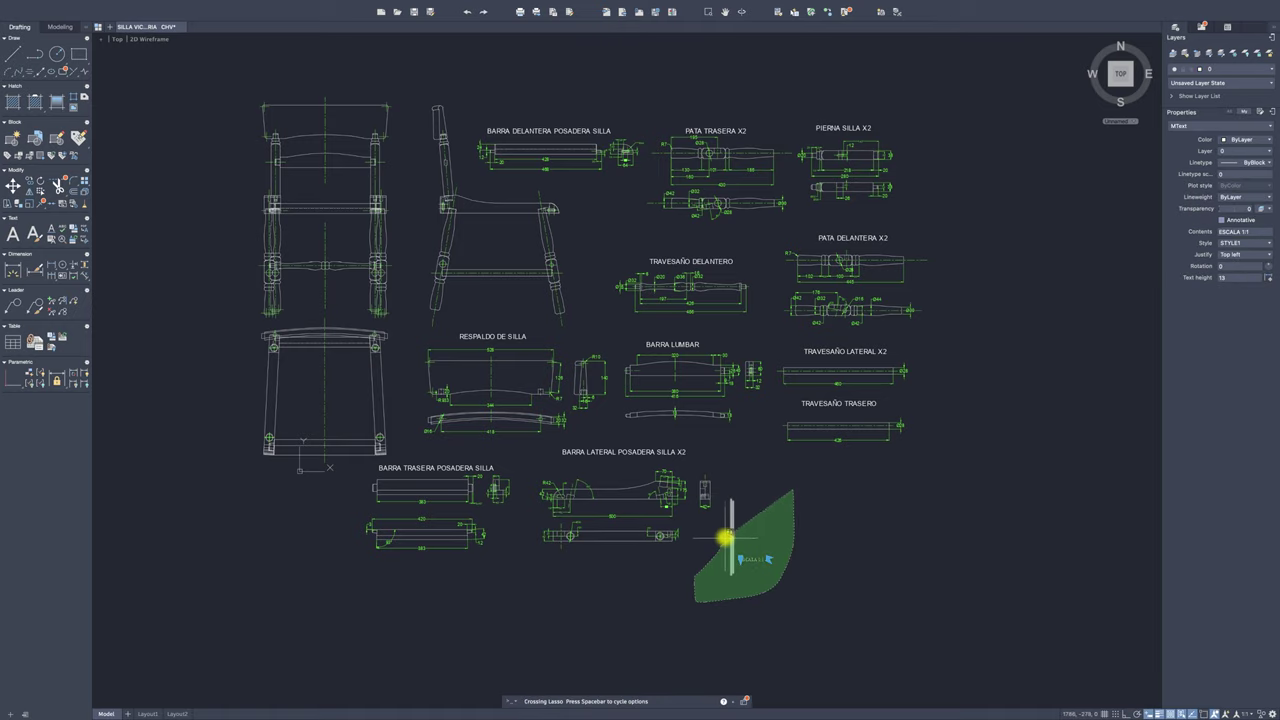
left_click_drag(697, 601, 726, 488)
key("Delete")
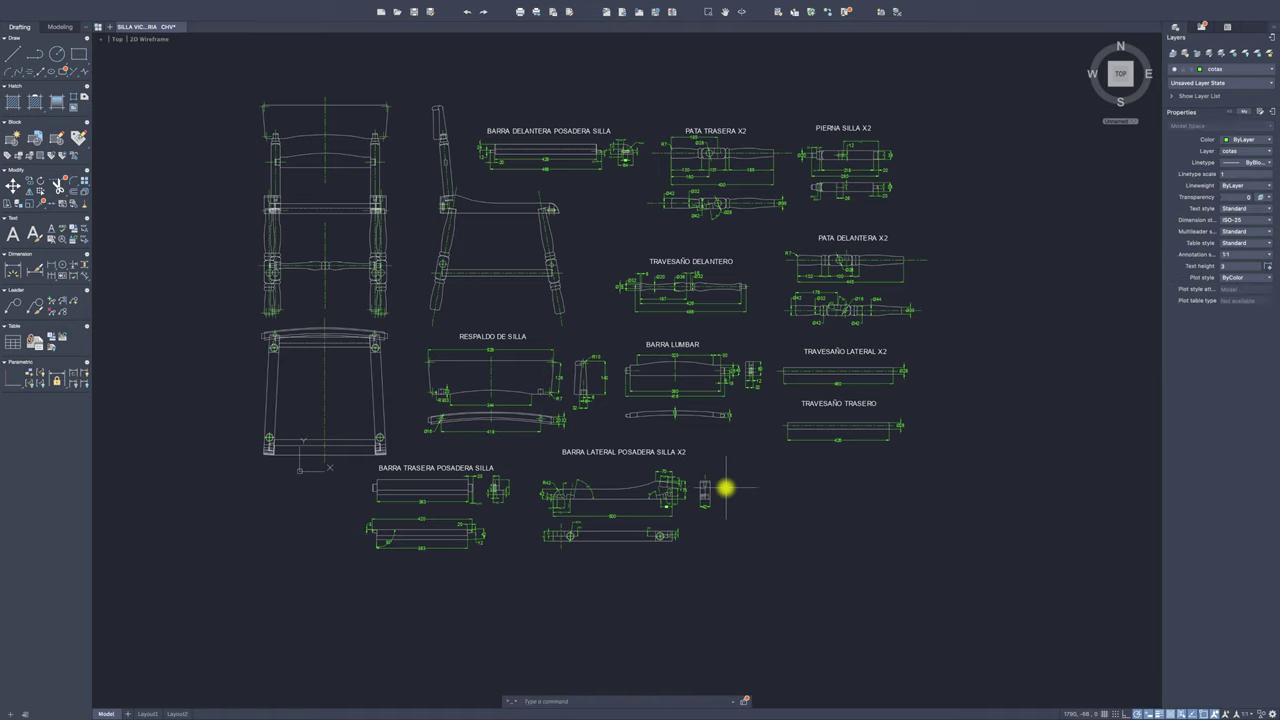
scroll(730, 482, "up", 2)
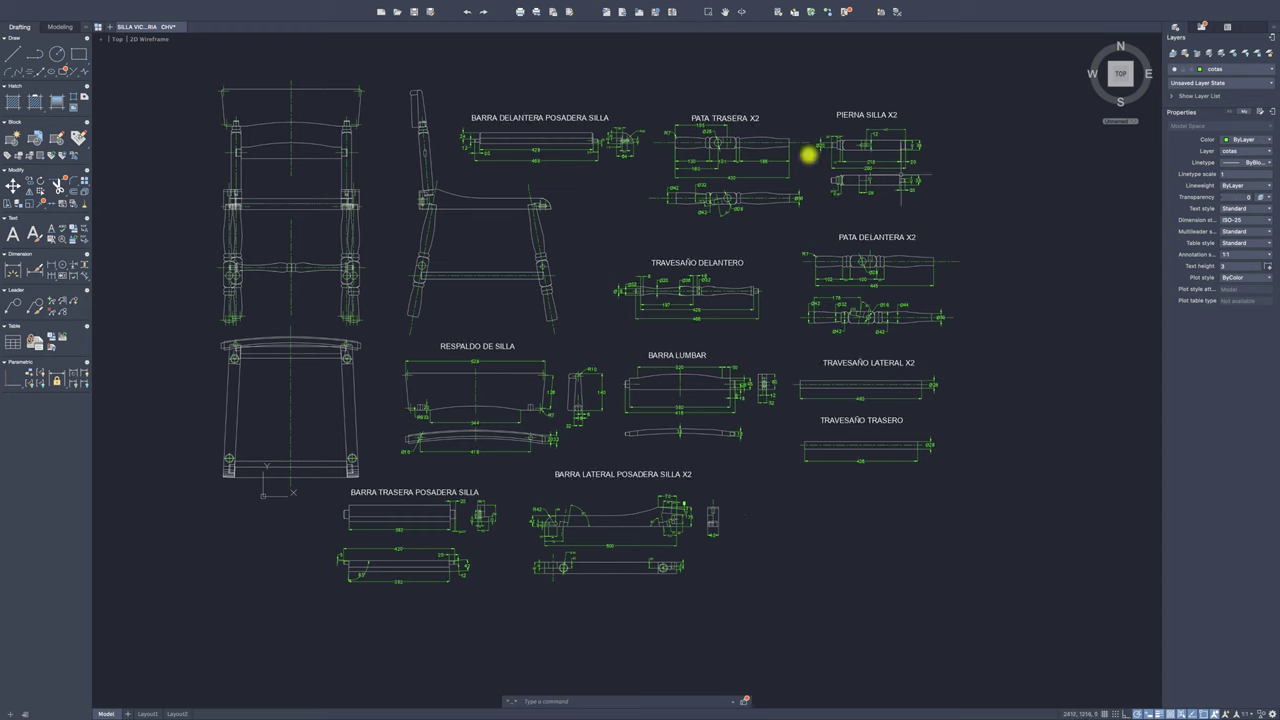
Delete the PATA TRASERA X2, PIERNA SILLA X2, PATA DELANTERA X2 and TRAVESAÑO DELANTERO labels.
left_click(580, 117)
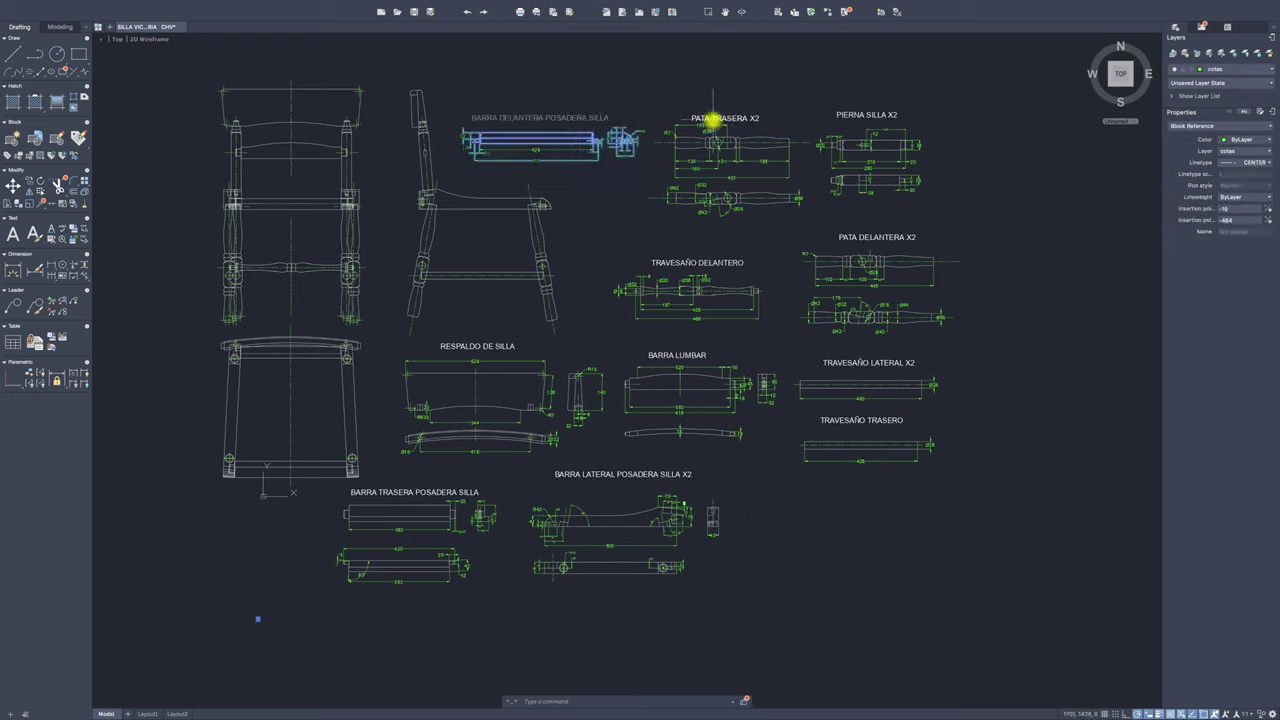
left_click(711, 120)
left_click(713, 118)
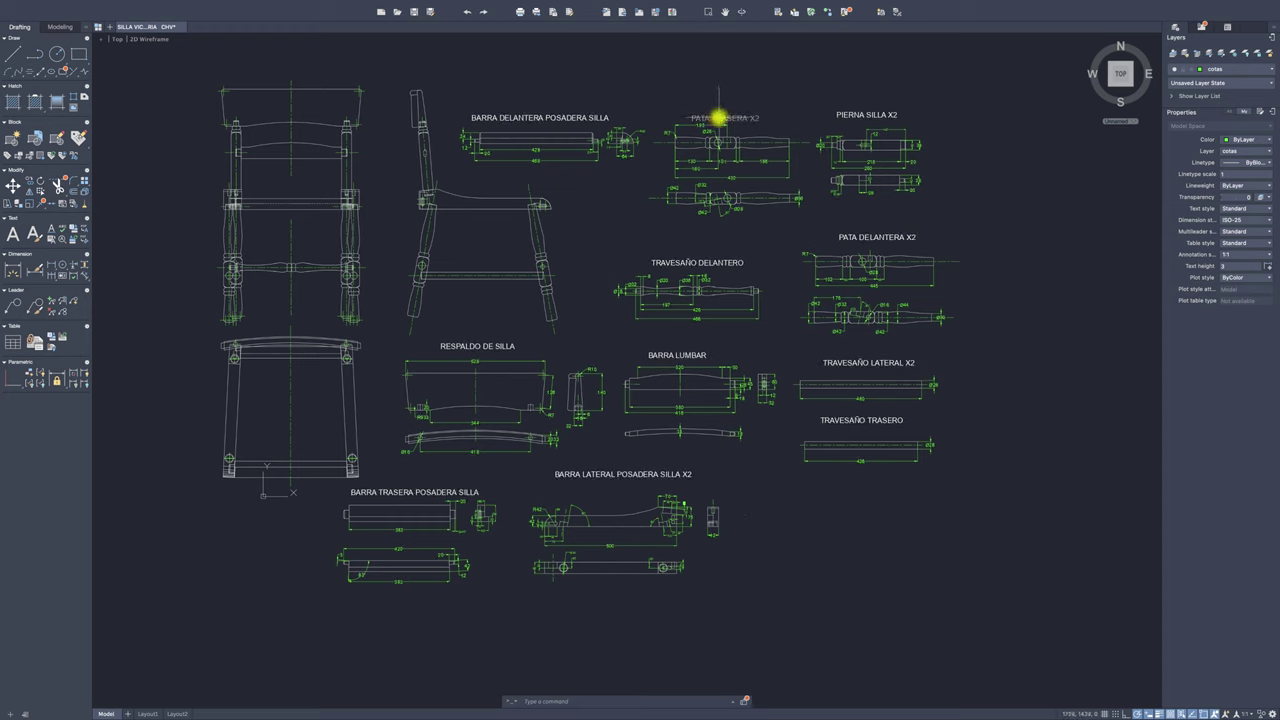
key("Delete")
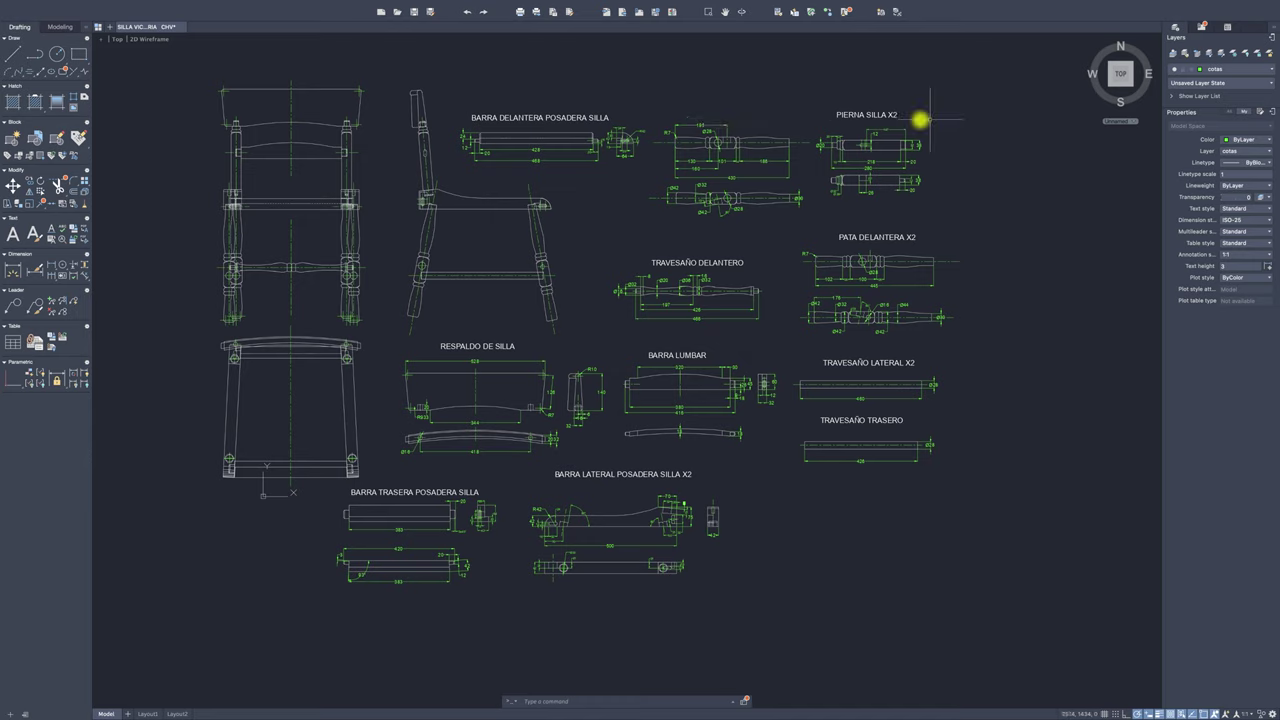
left_click(894, 116)
key("Delete")
left_click(889, 240)
key("Delete")
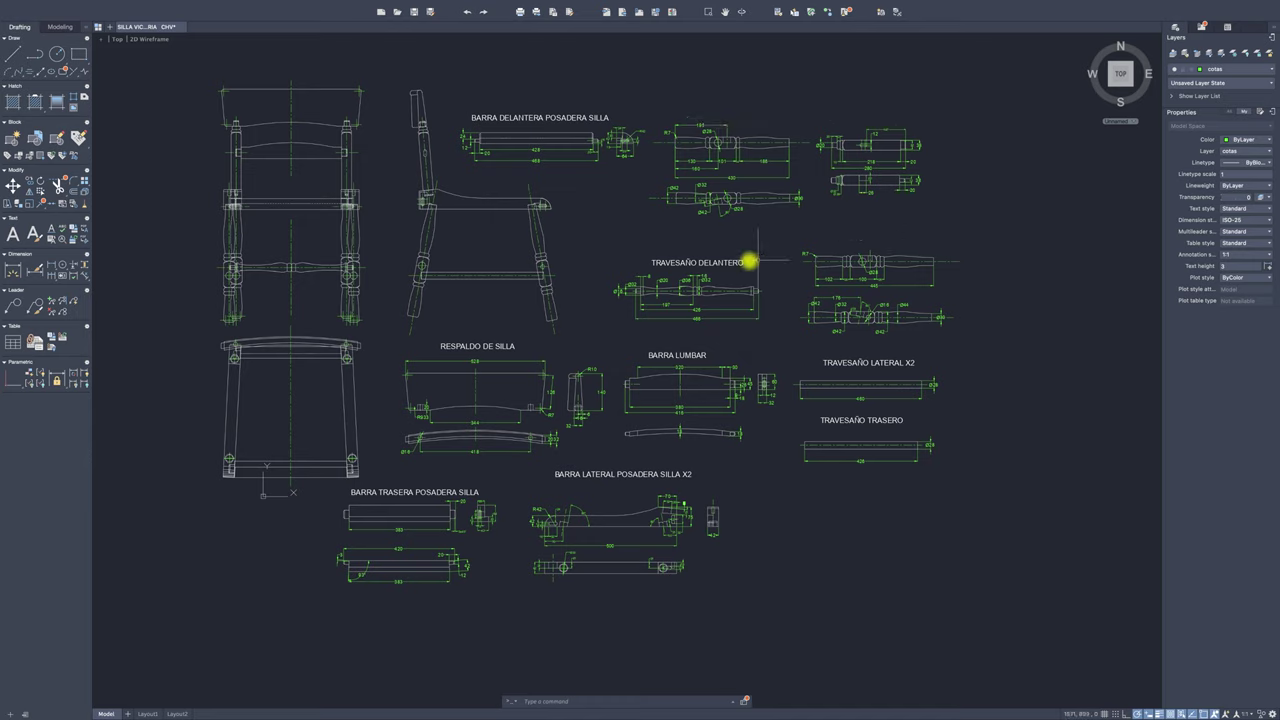
left_click(736, 262)
key("Delete")
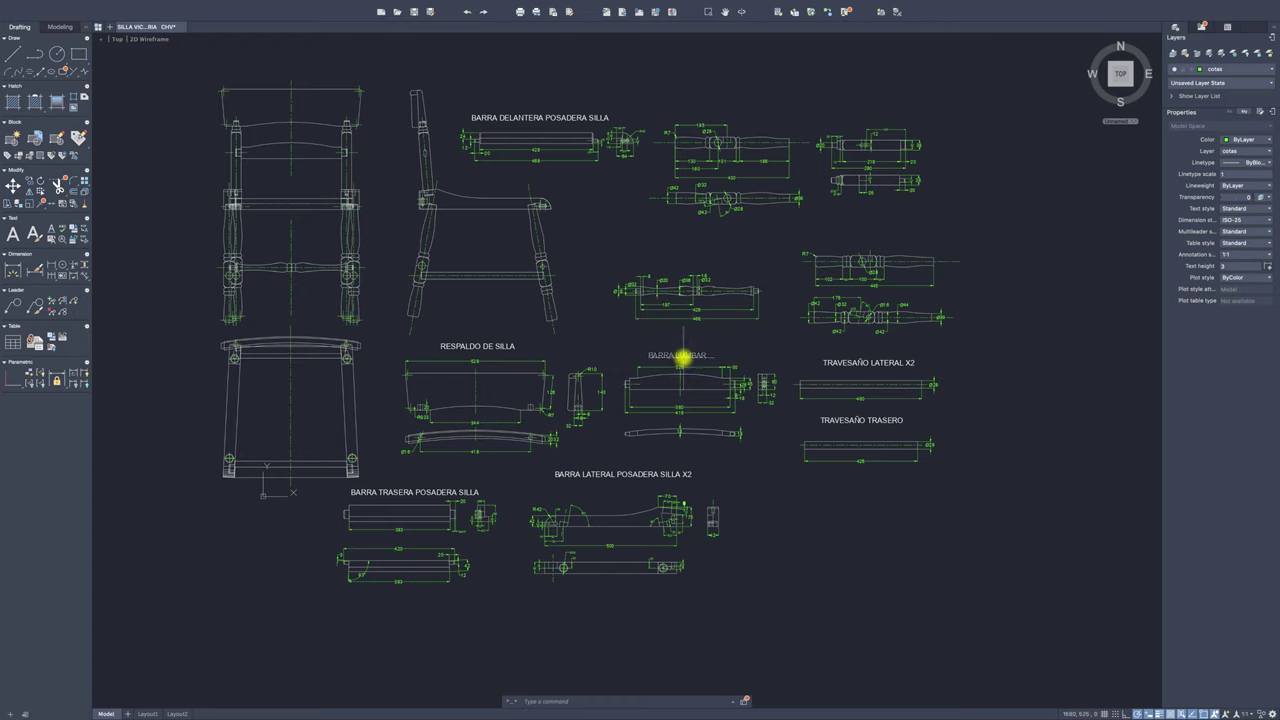
Delete the BARRA LUMBAR, TRAVESAÑO LATERAL X2, TRAVESAÑO TRASERO, BARRA LATERAL/TRASERA POSADERA and RESPALDO labels.
left_click(682, 357)
key("Delete")
left_click(833, 362)
key("Delete")
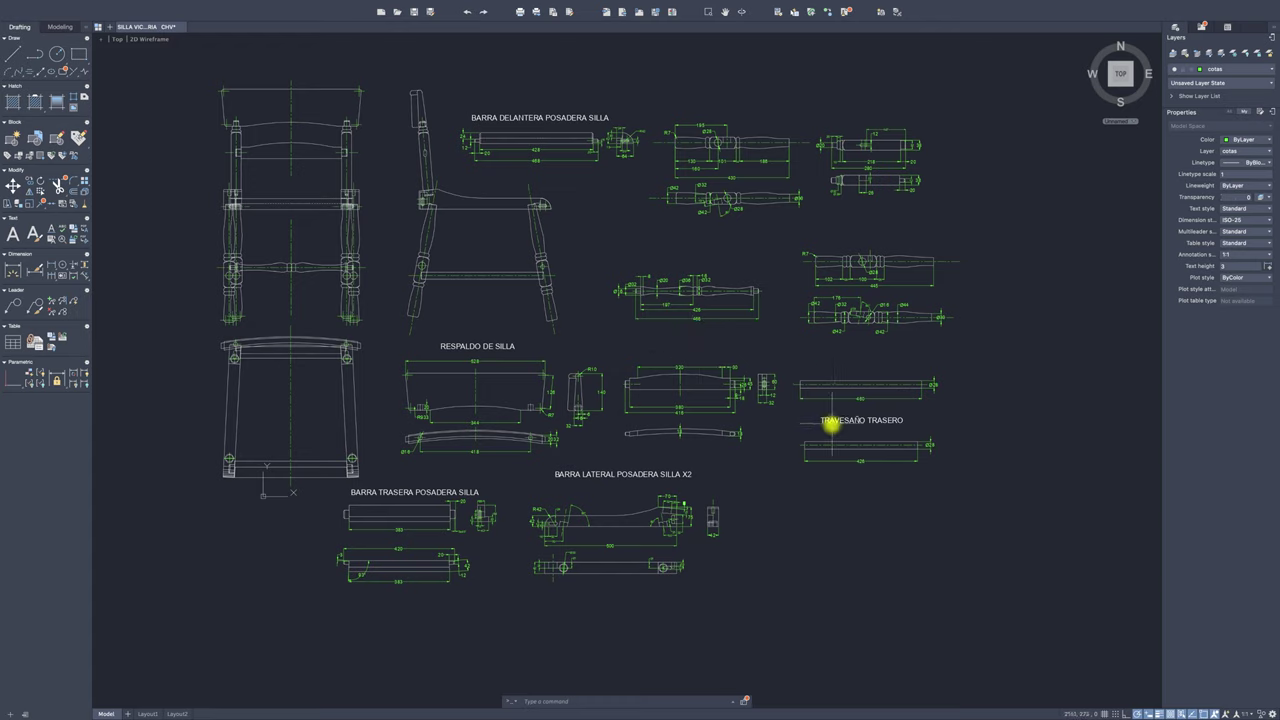
left_click(830, 420)
key("Delete")
left_click(662, 476)
key("Delete")
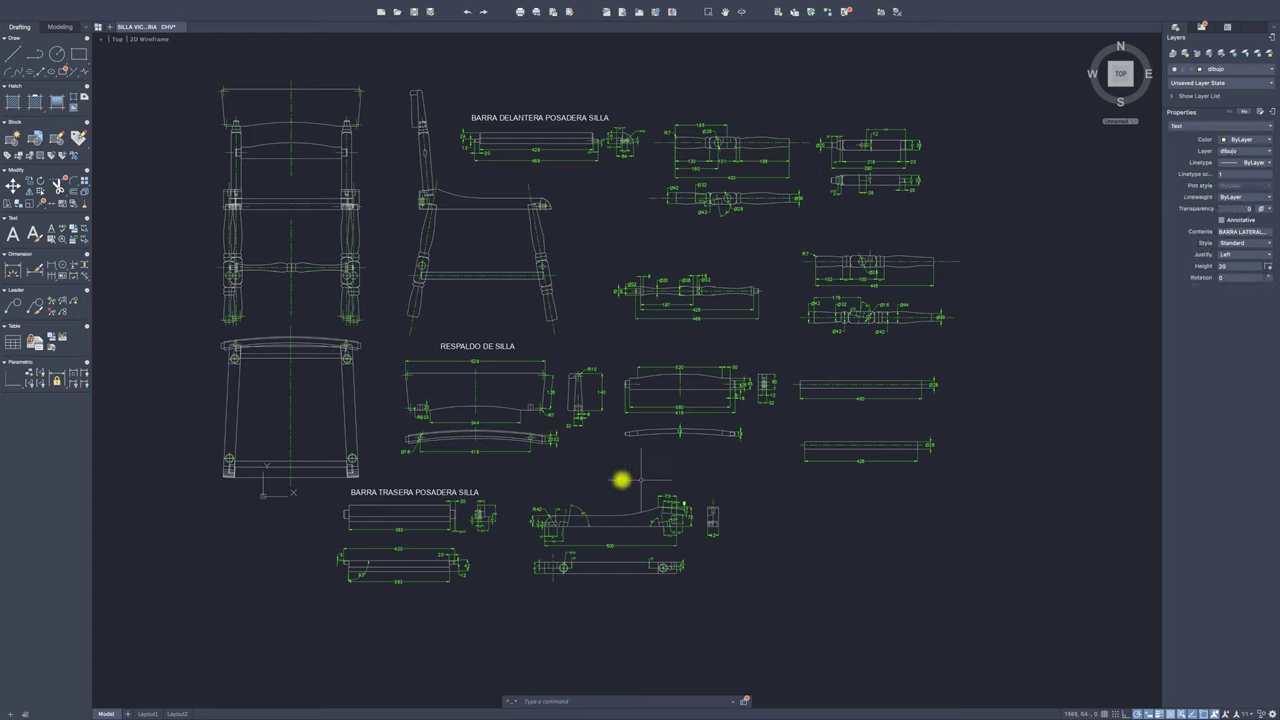
left_click(443, 491)
key("Delete")
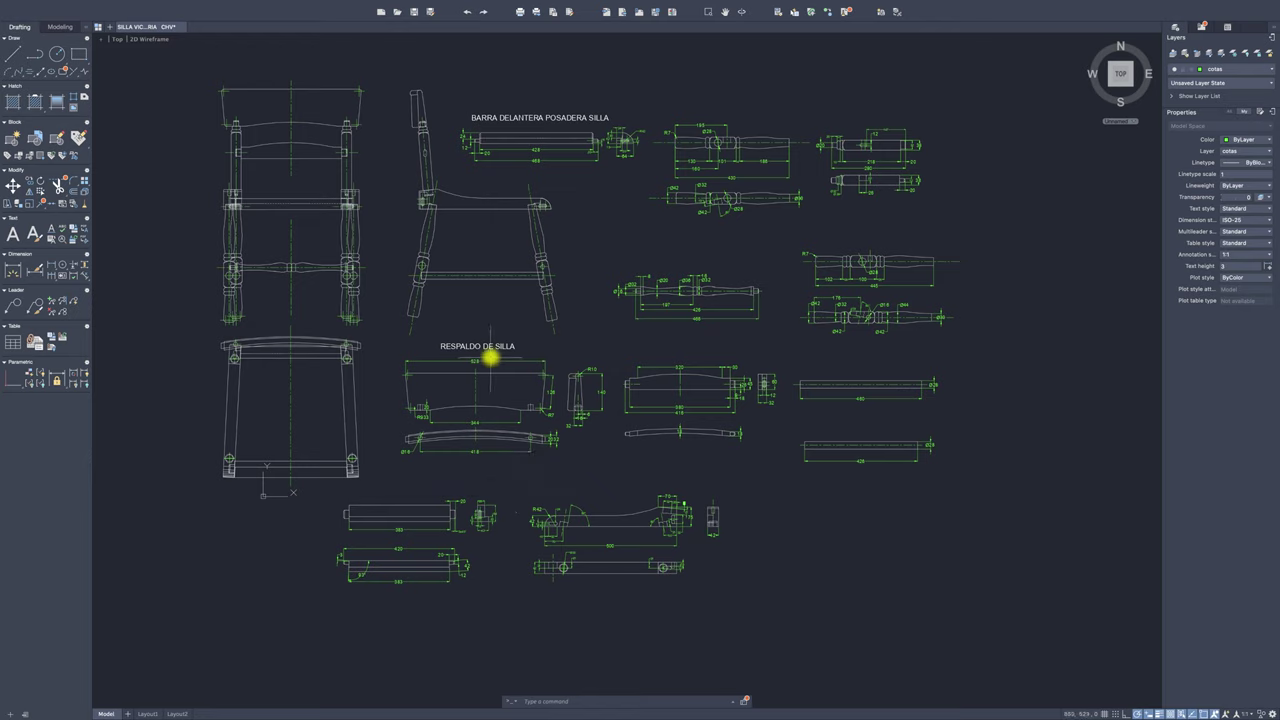
left_click(492, 347)
key("Delete")
Undo the accidental deletion of the BARRA DELANTERA label and bar, then clear the selection.
left_click(533, 116)
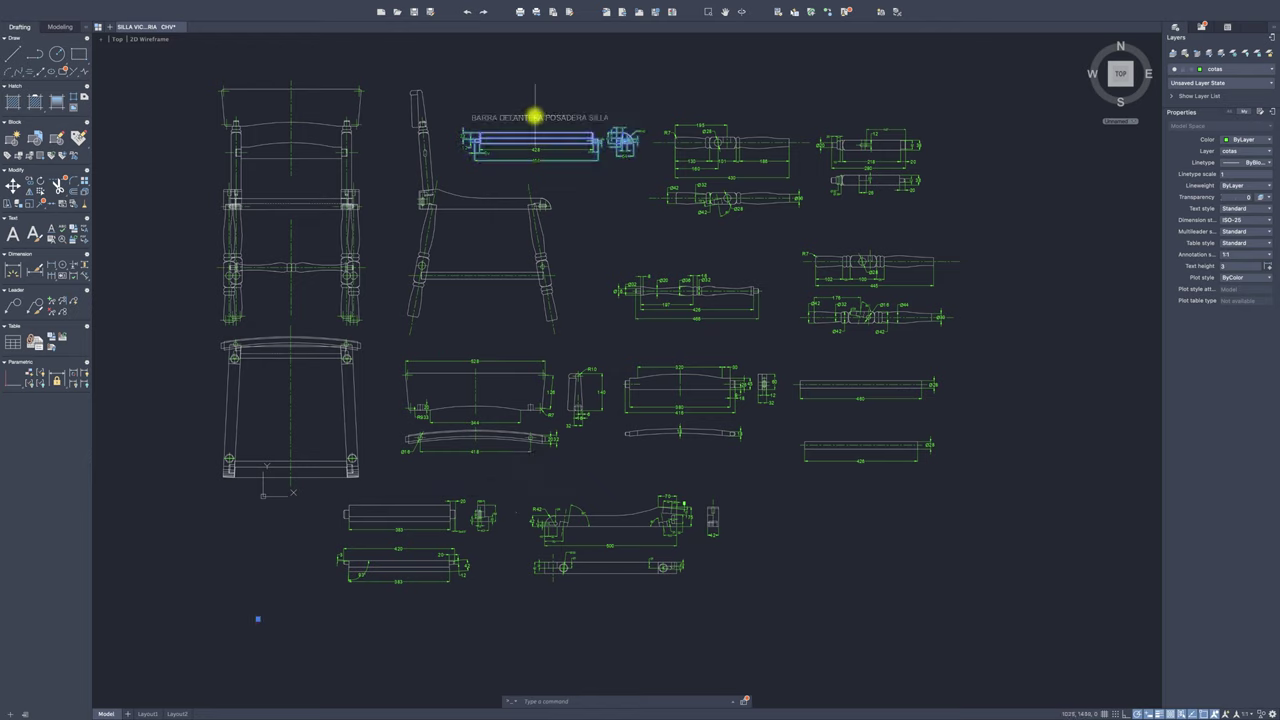
key("Delete")
key("ctrl+z")
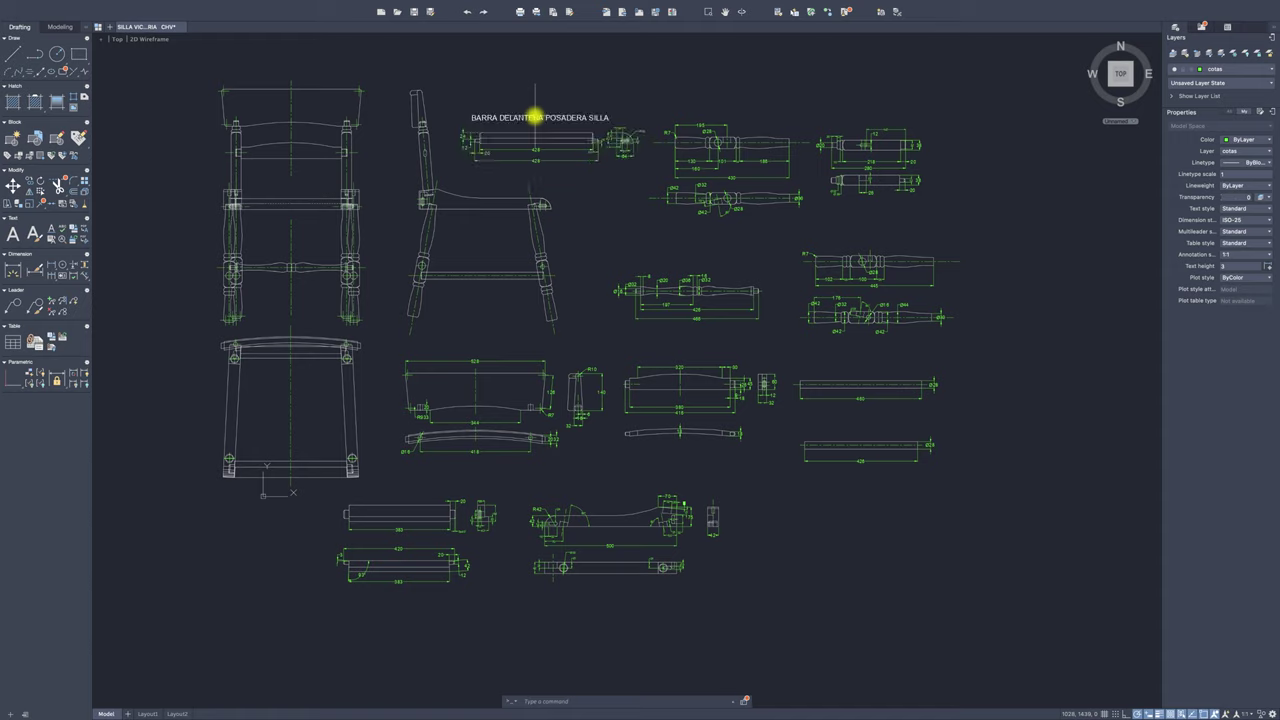
left_click(535, 117)
right_click(535, 117)
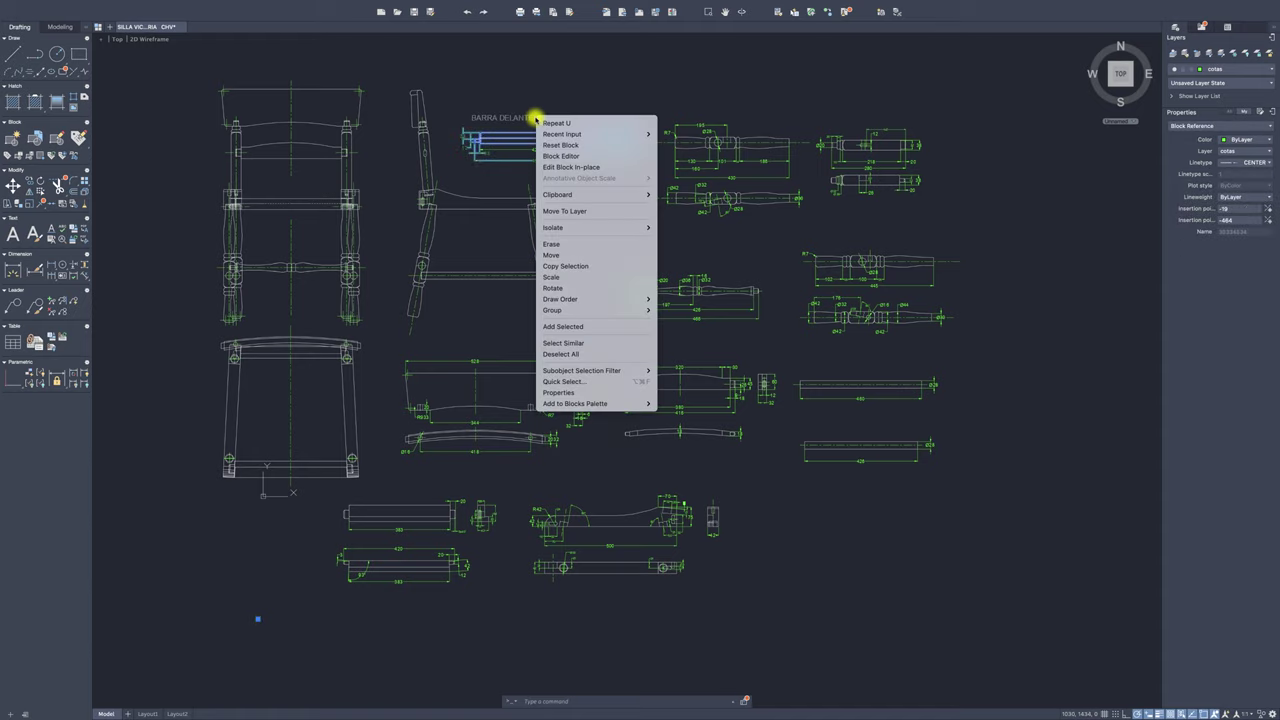
left_click(507, 105)
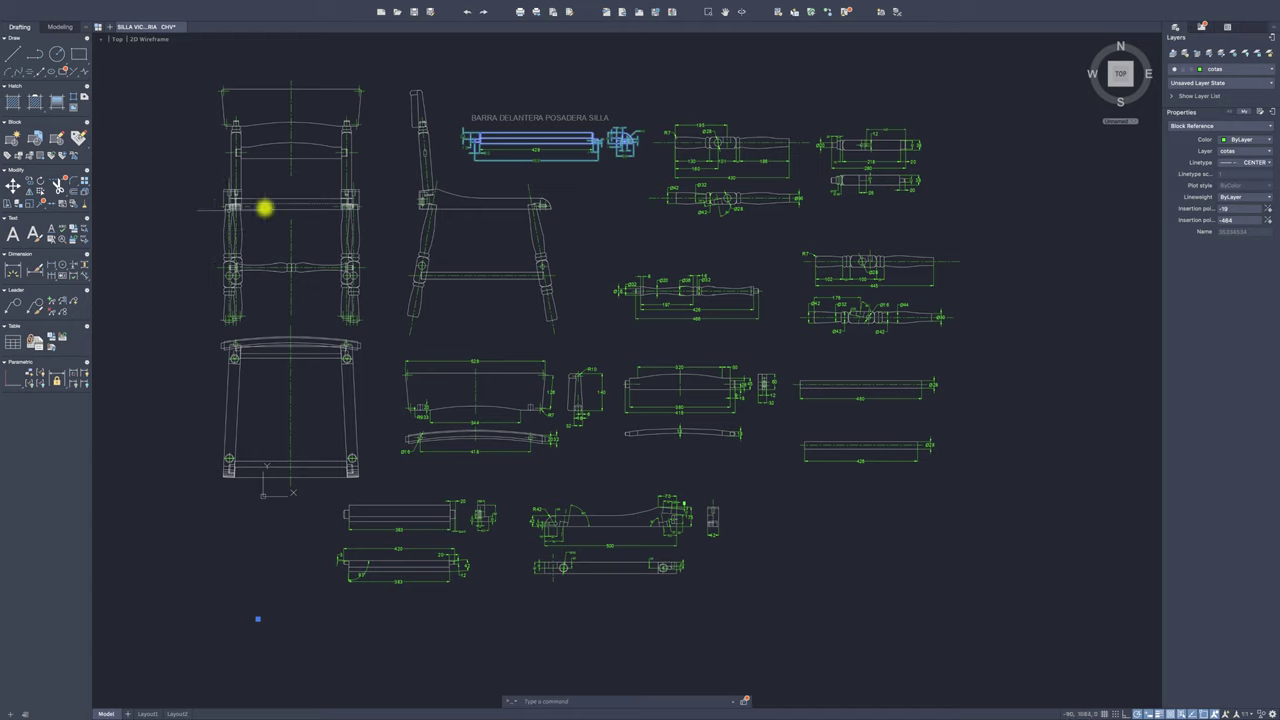
key("Escape")
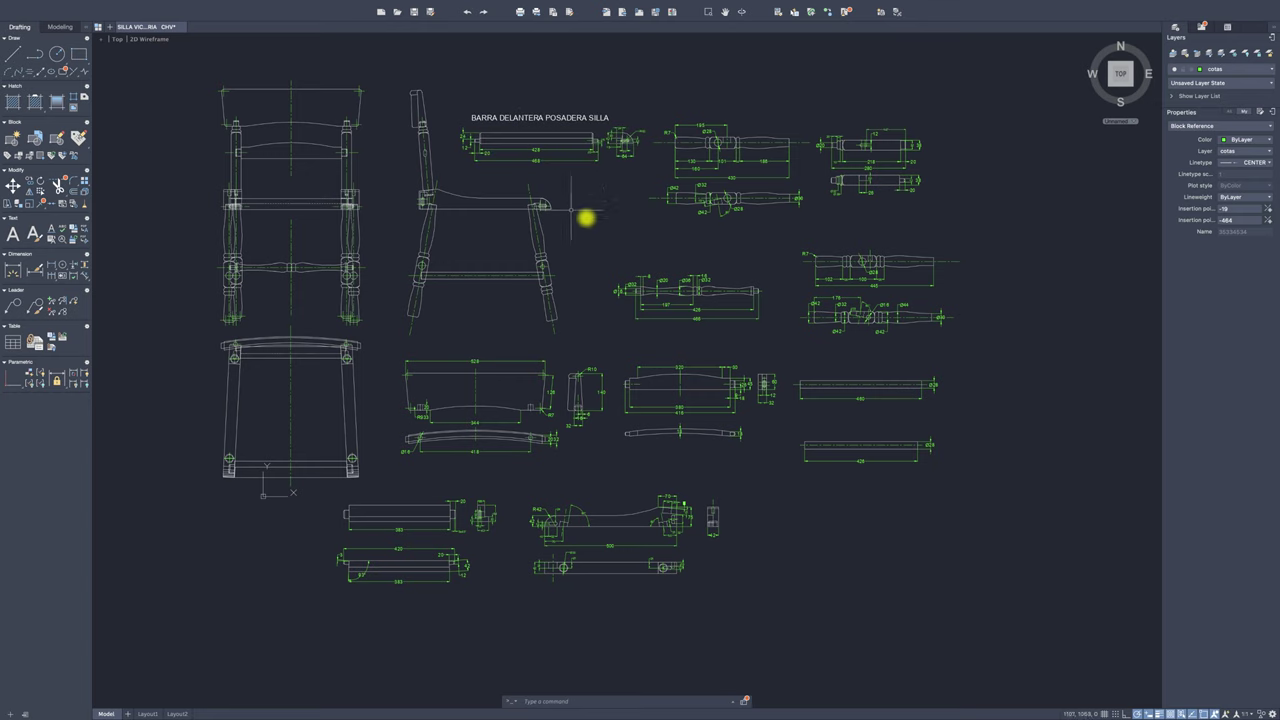
middle_click_drag(620, 216, 622, 226)
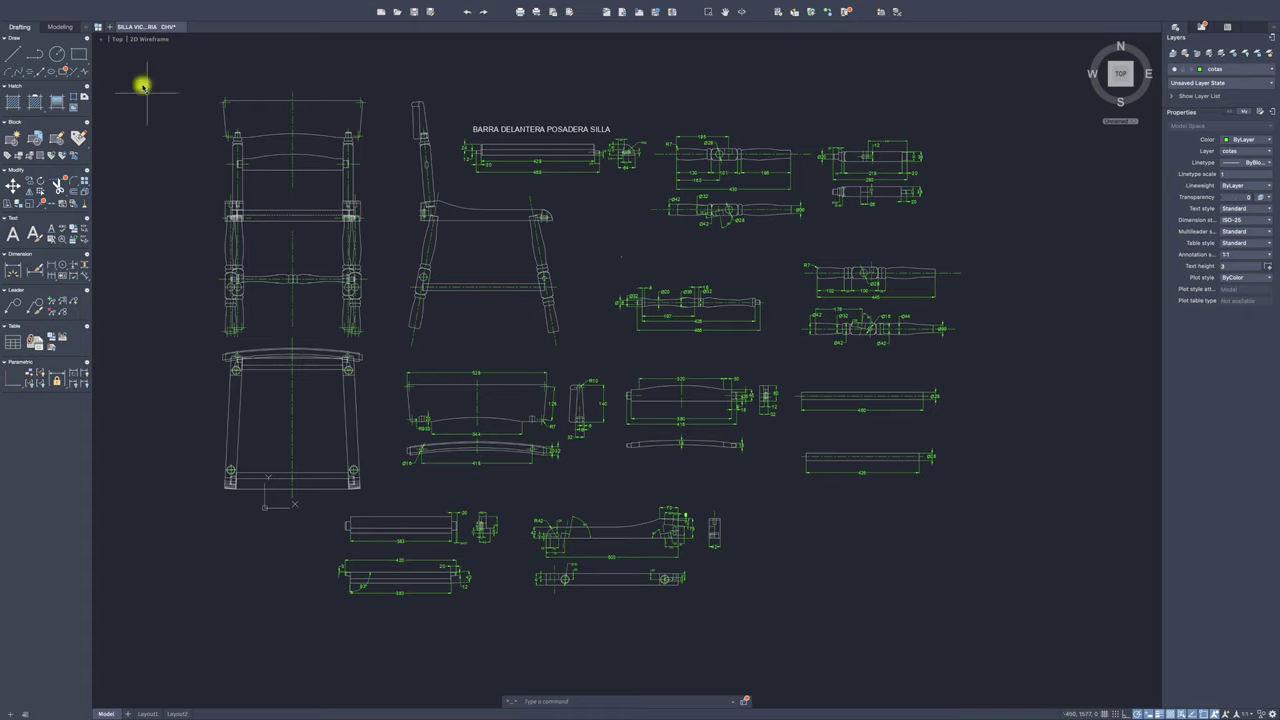
Use Save As with AutoCAD R12/LT2 DXF format to create SILLA VICTORIA CHV.dxf on the Desktop.
left_click(92, 6)
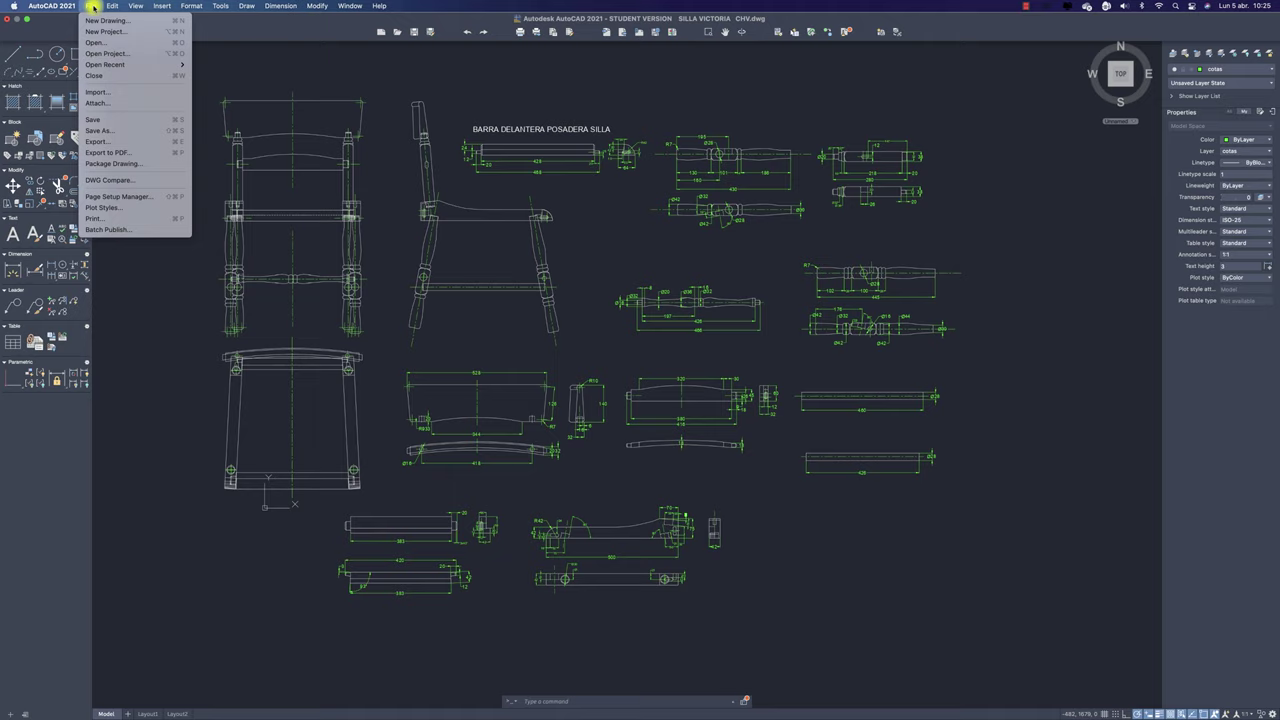
left_click(103, 130)
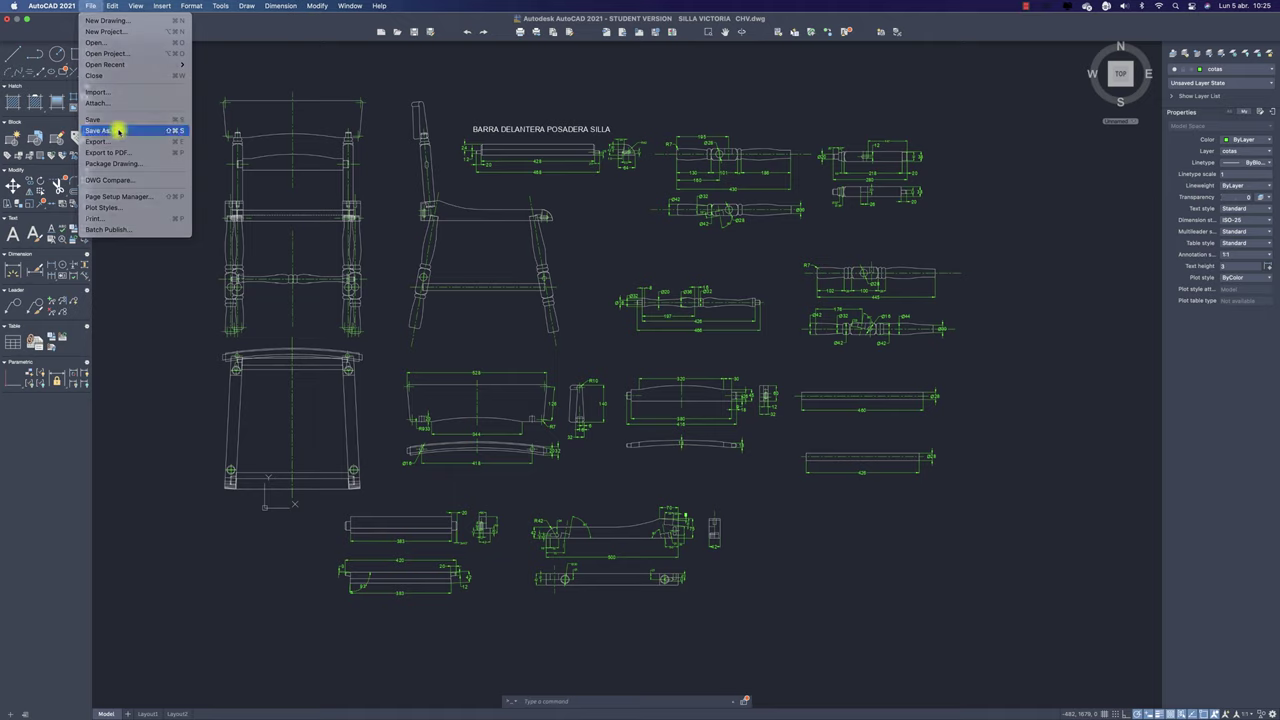
left_click(695, 239)
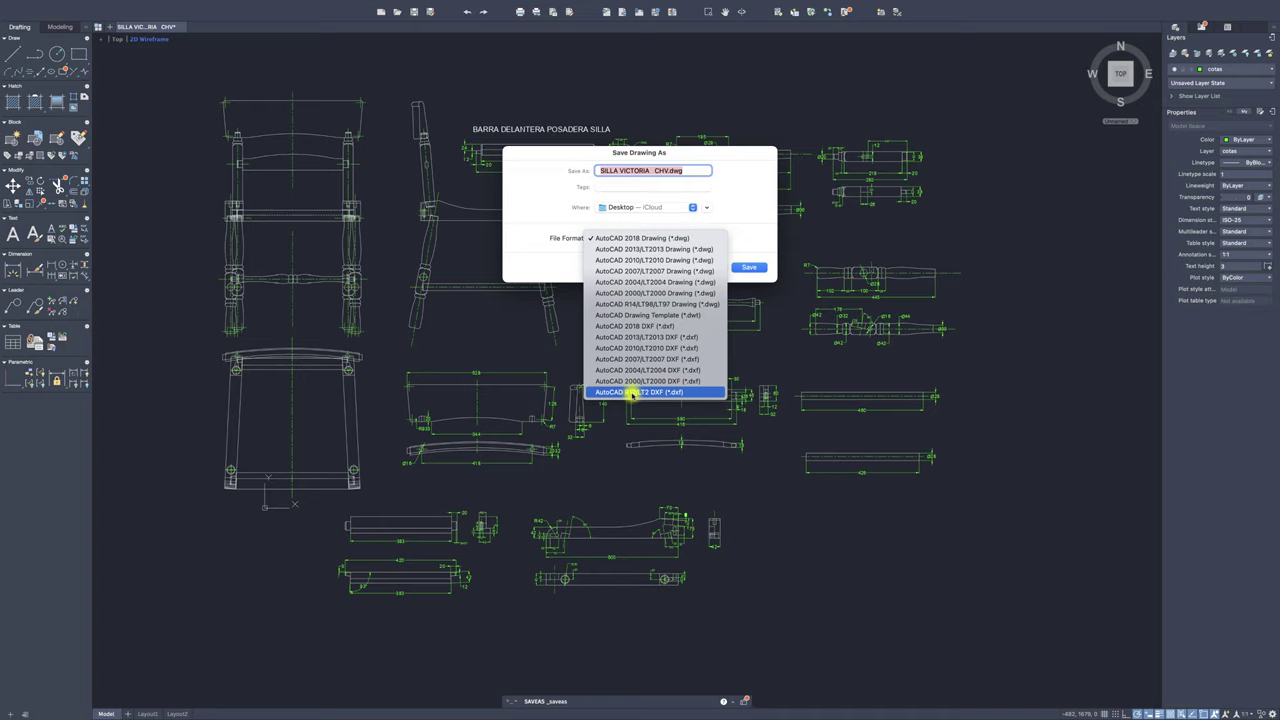
left_click(632, 393)
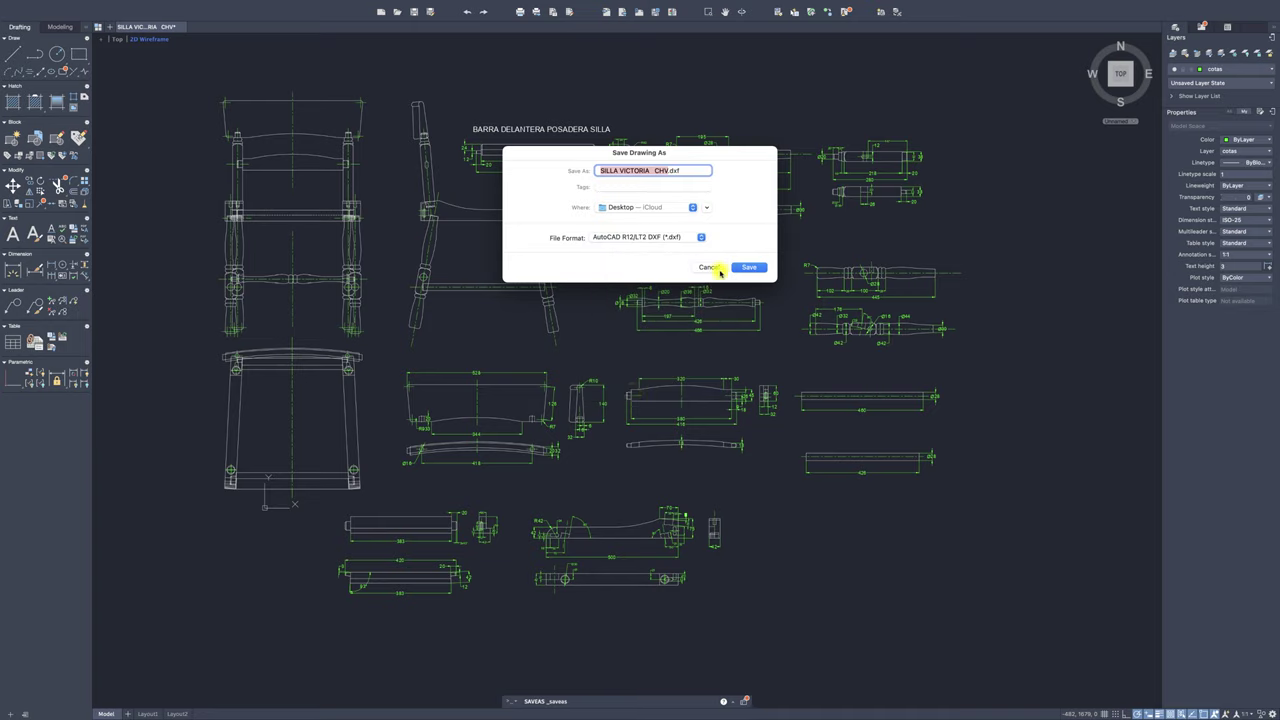
left_click(751, 267)
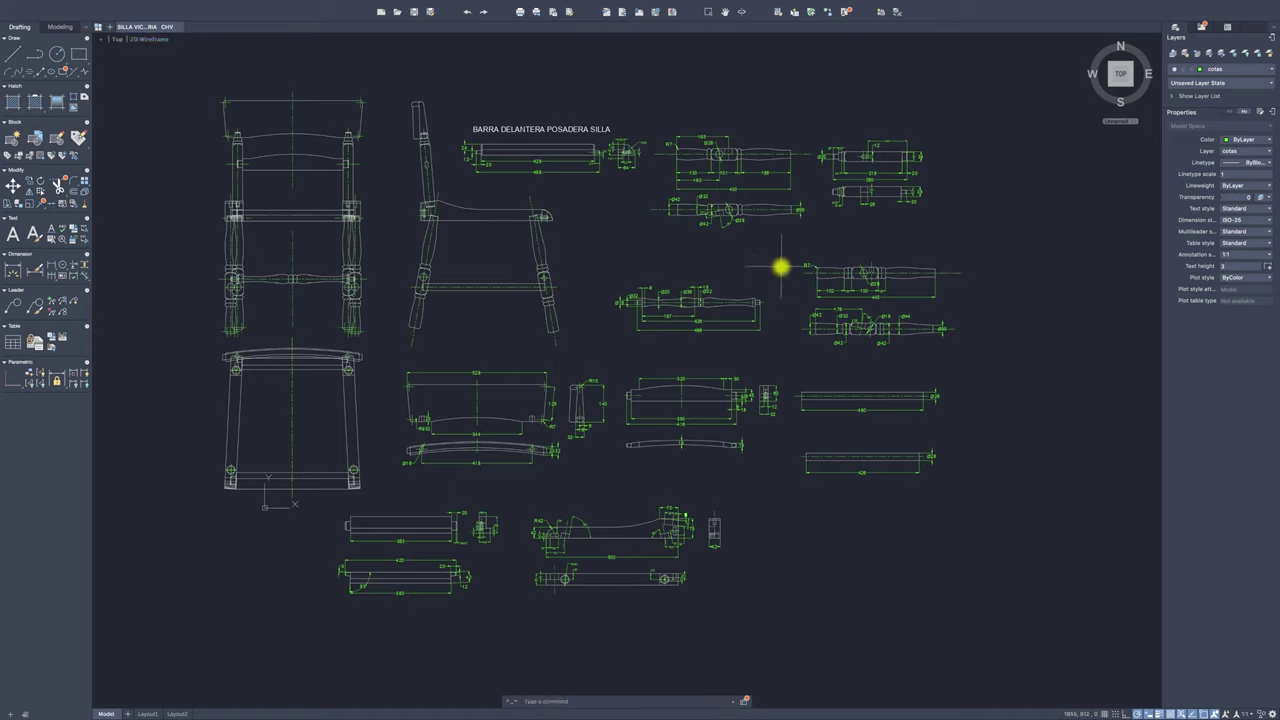
Check SILLA VICTORIA CHV.dxf on the Finder desktop, then switch to the Fusion 360 desktop.
key("ctrl+Up")
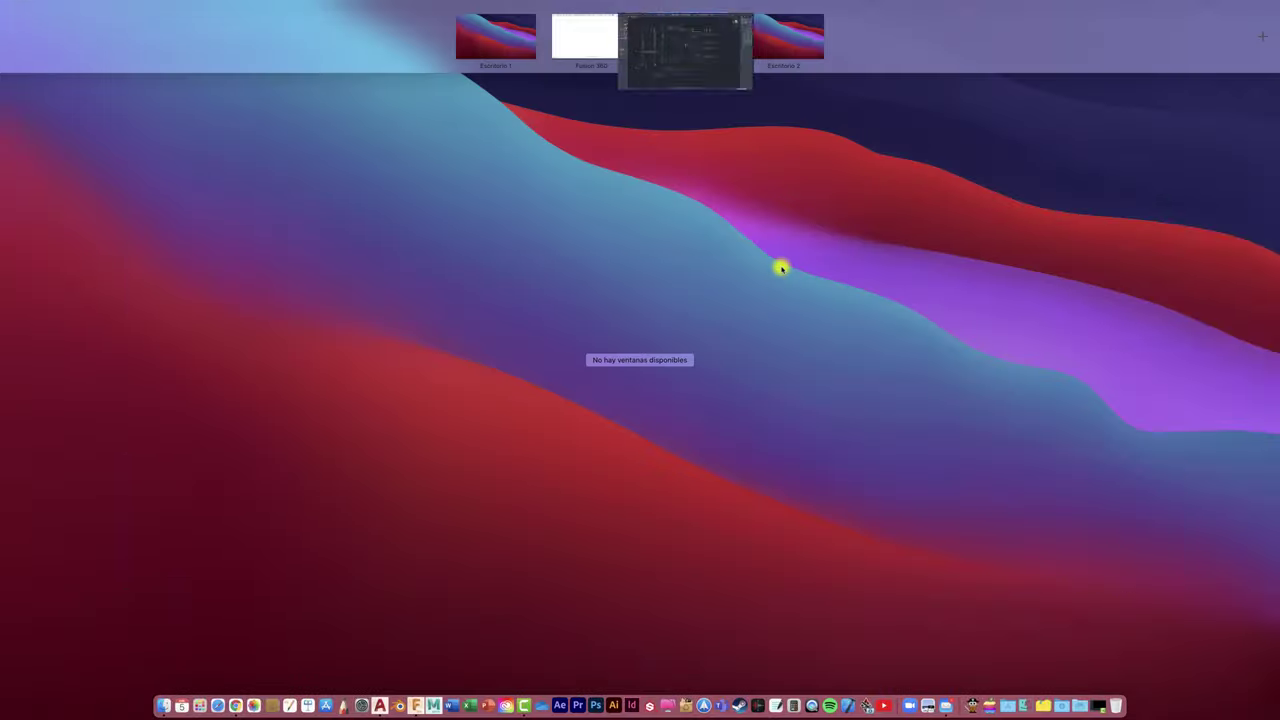
left_click(790, 52)
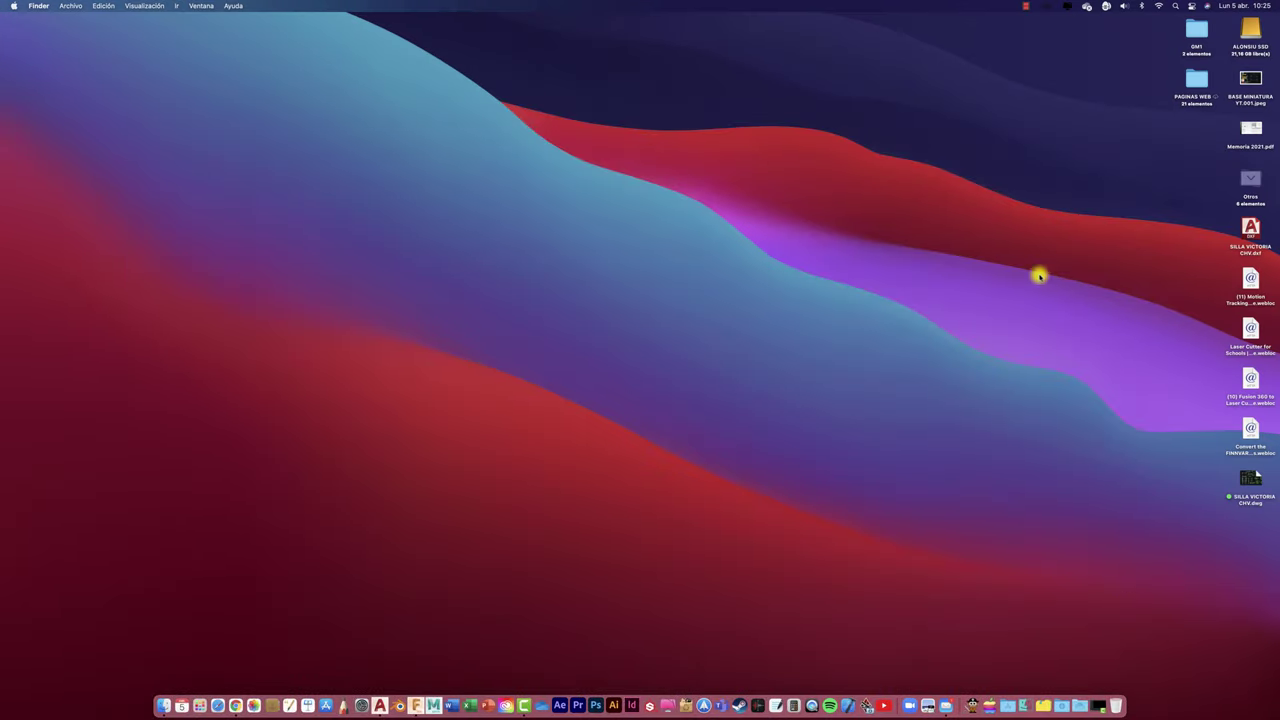
left_click_drag(1249, 232, 822, 194)
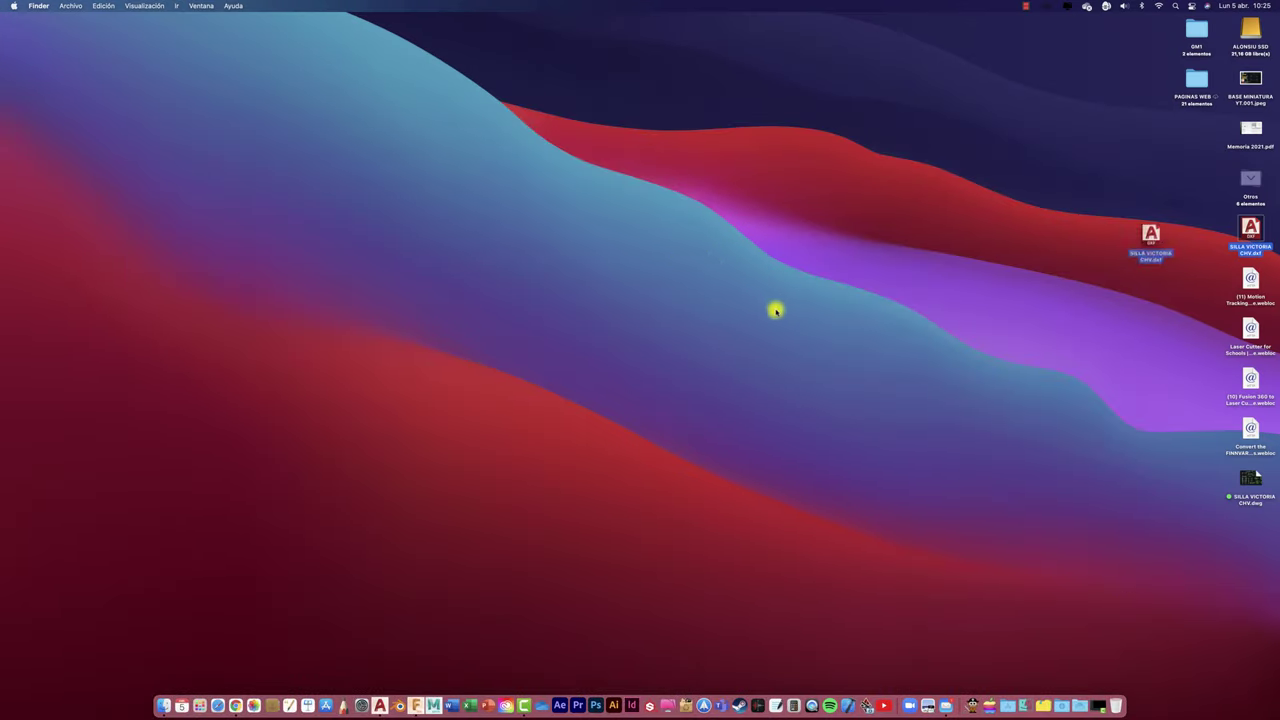
key("ctrl+Up")
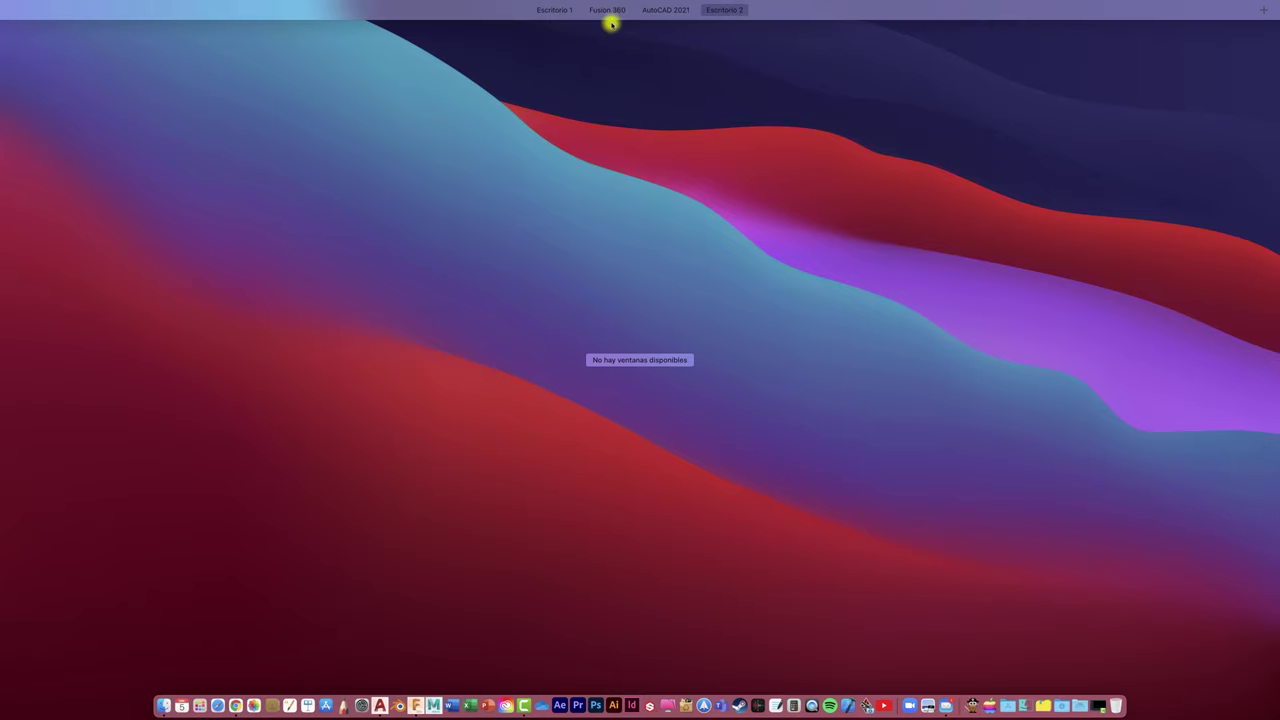
left_click(608, 16)
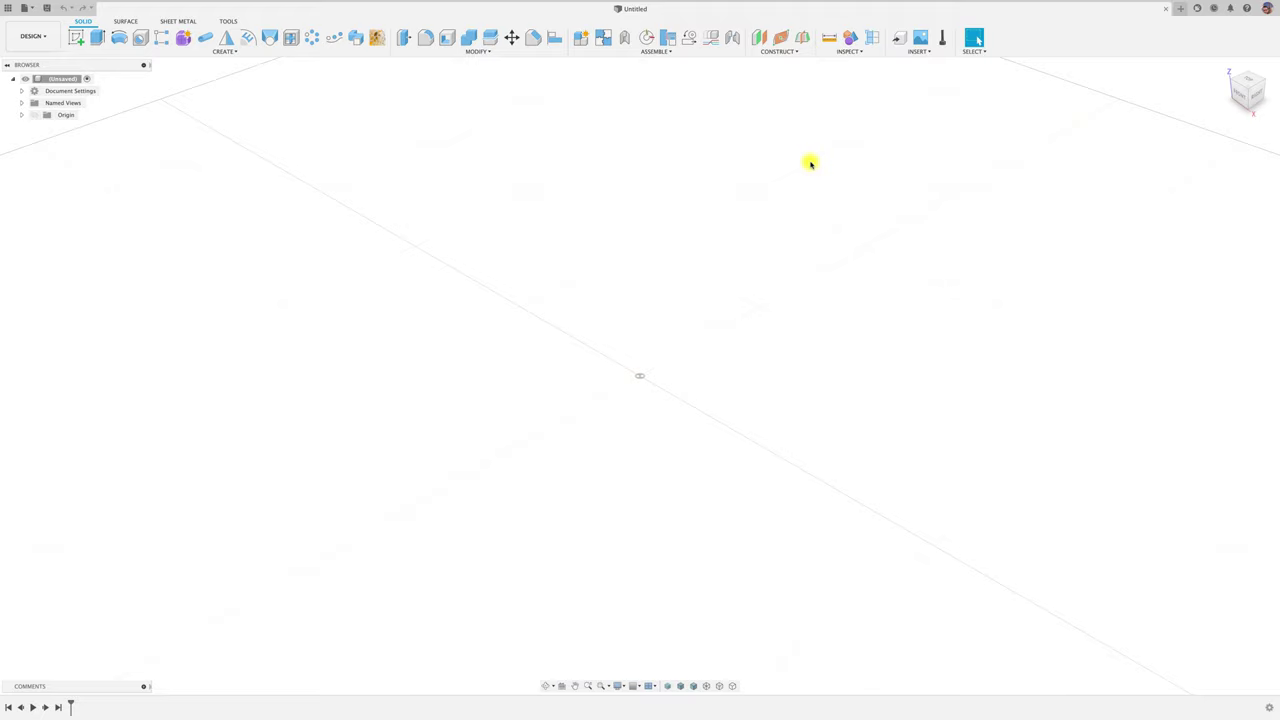
Insert SILLA VICTORIA CHV.dxf as a DXF on the XY plane, keeping Single Sketch mode.
left_click(915, 51)
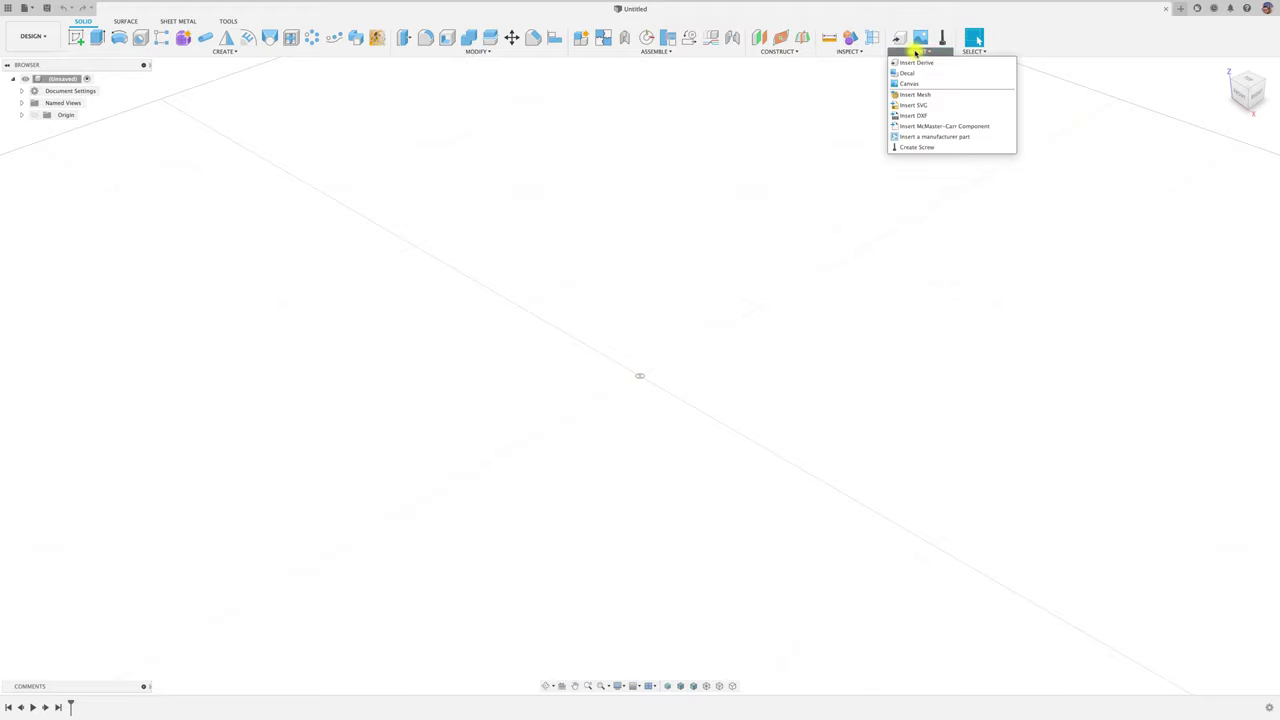
left_click(914, 115)
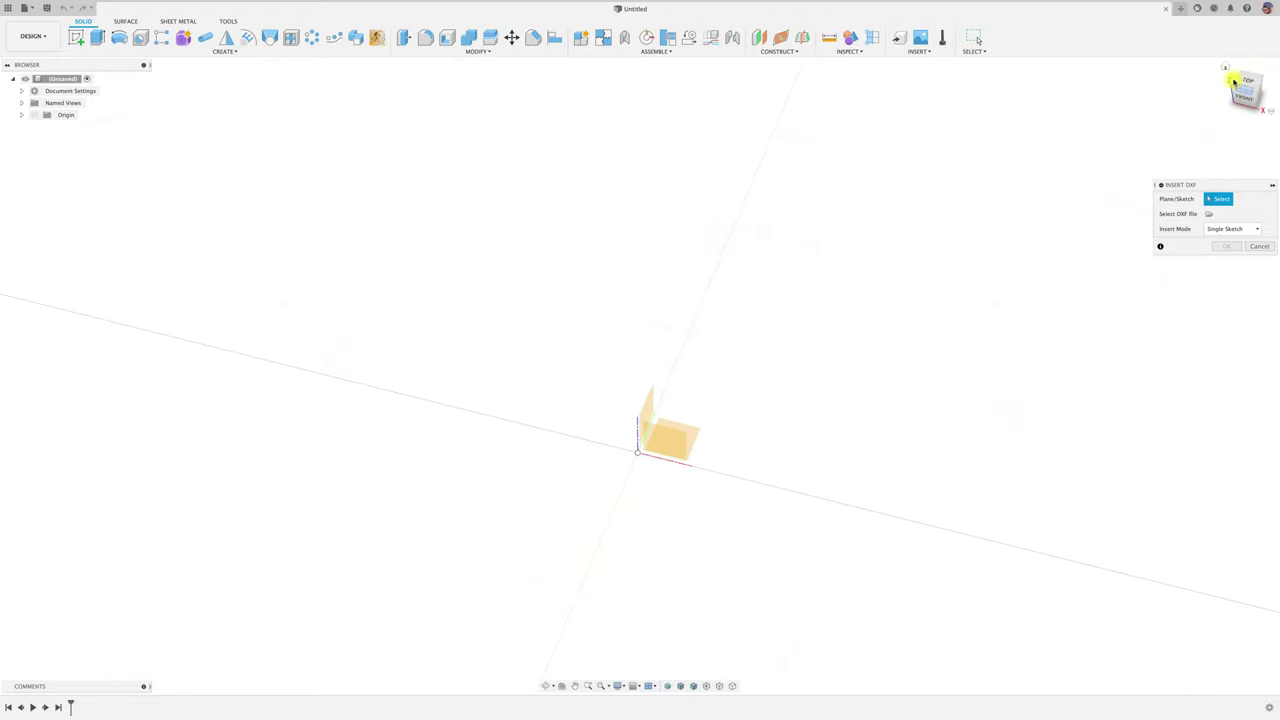
left_click(697, 434)
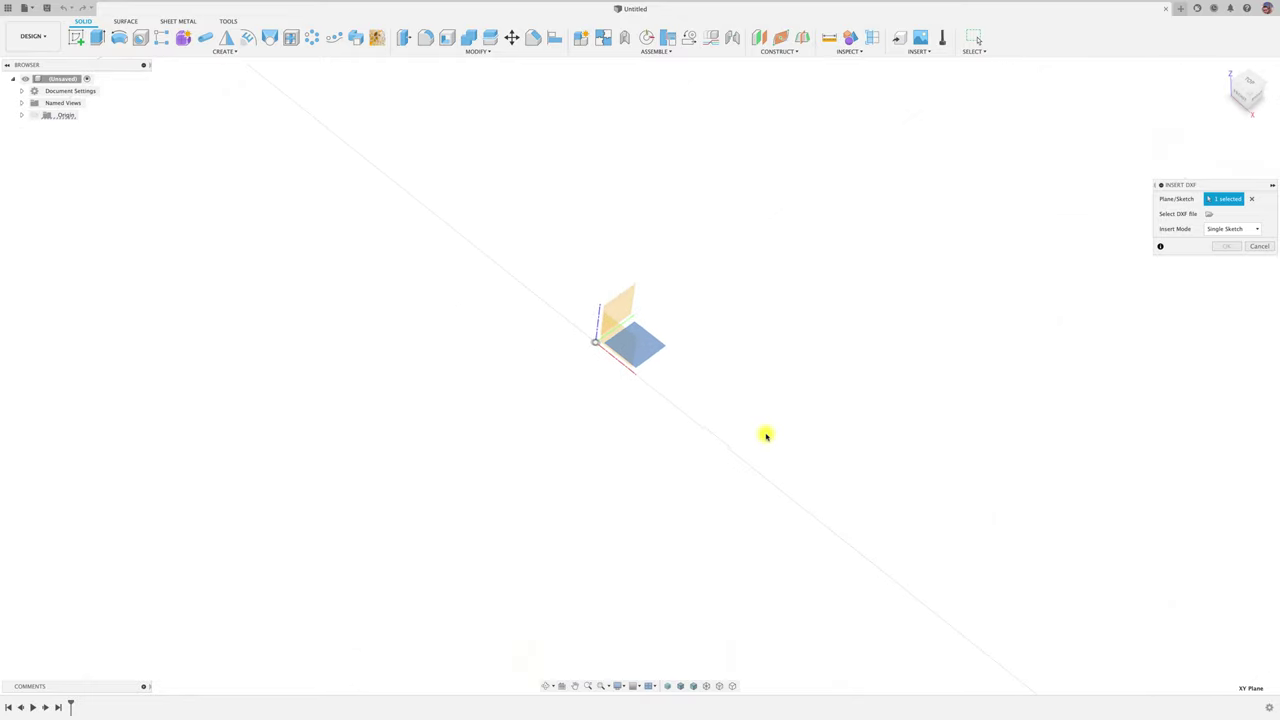
left_click(1209, 214)
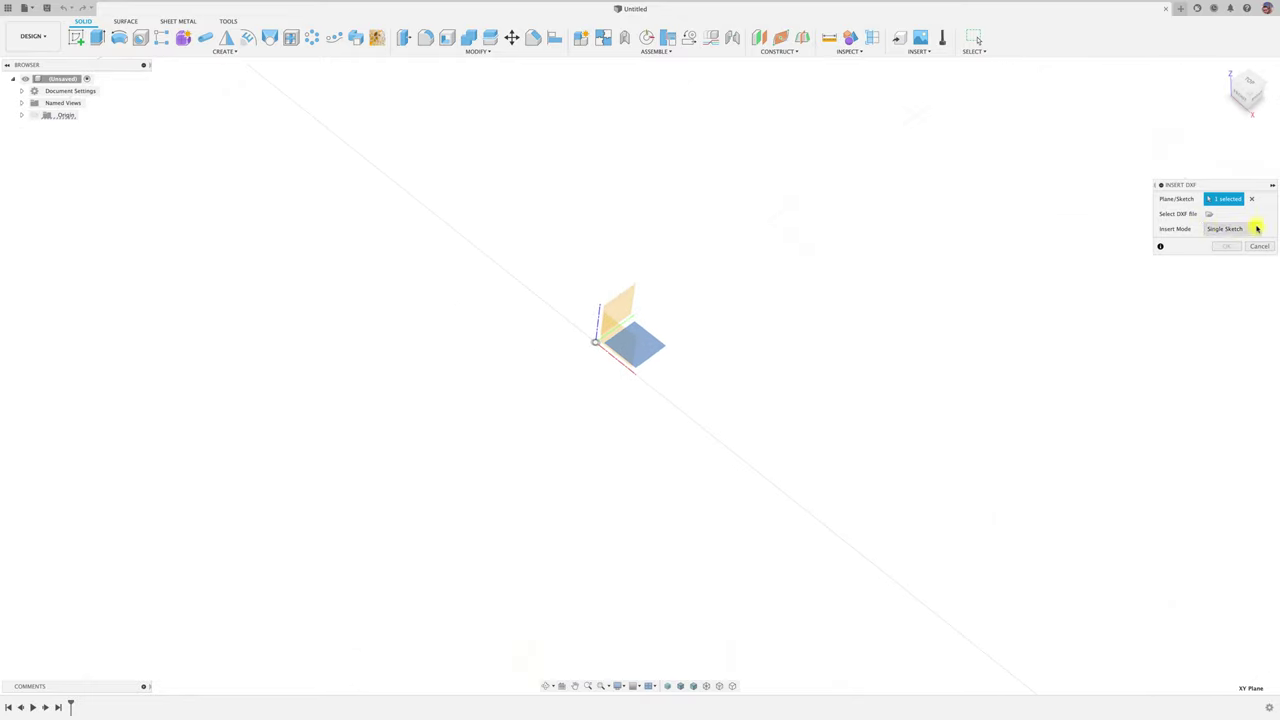
left_click(1257, 228)
left_click(1257, 228)
left_click(1209, 214)
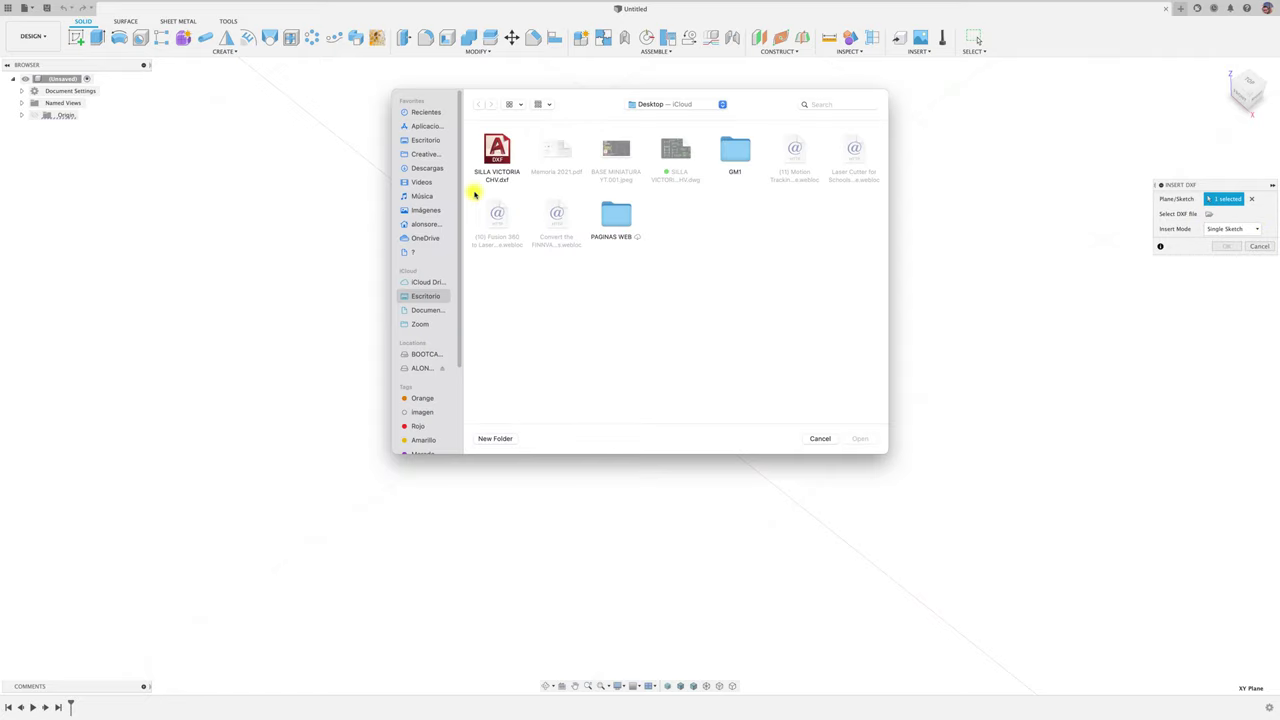
left_click(497, 152)
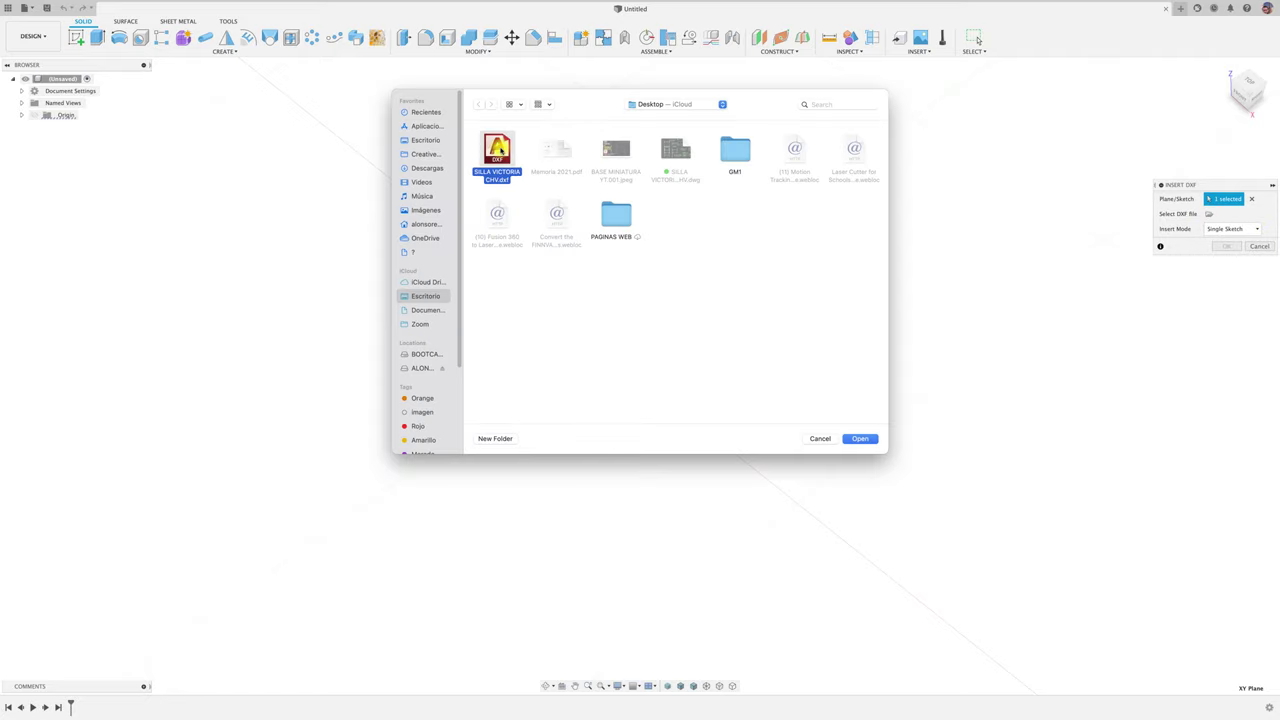
left_click(866, 440)
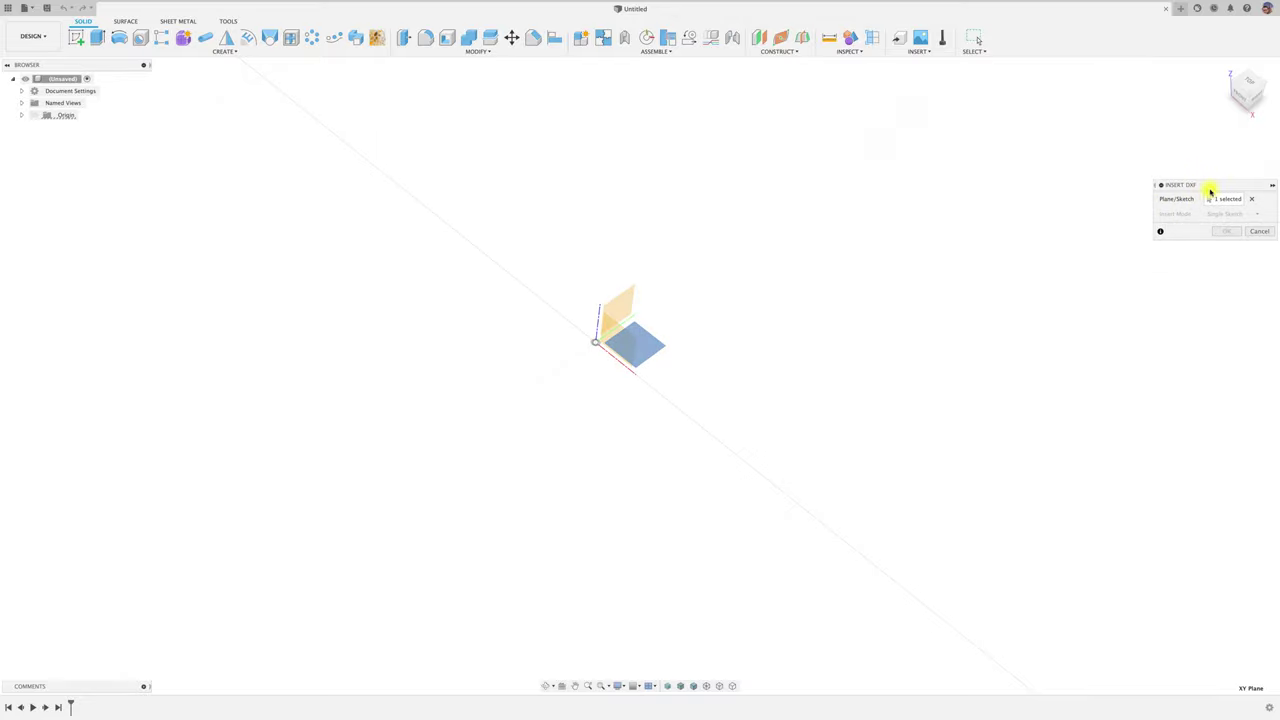
left_click_drag(1210, 188, 958, 178)
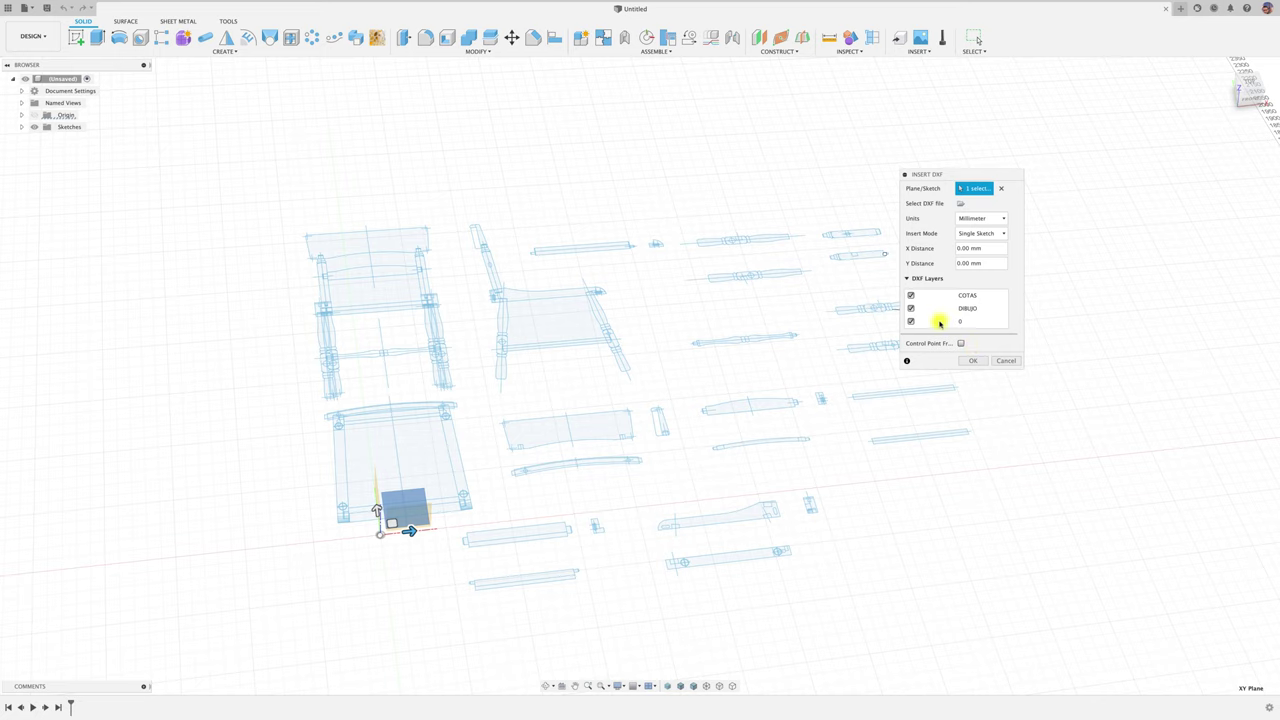
Confirm the DXF import with Millimeter units and the COTAS, DIBUJO and 0 layers kept.
left_click(974, 361)
left_click(973, 361)
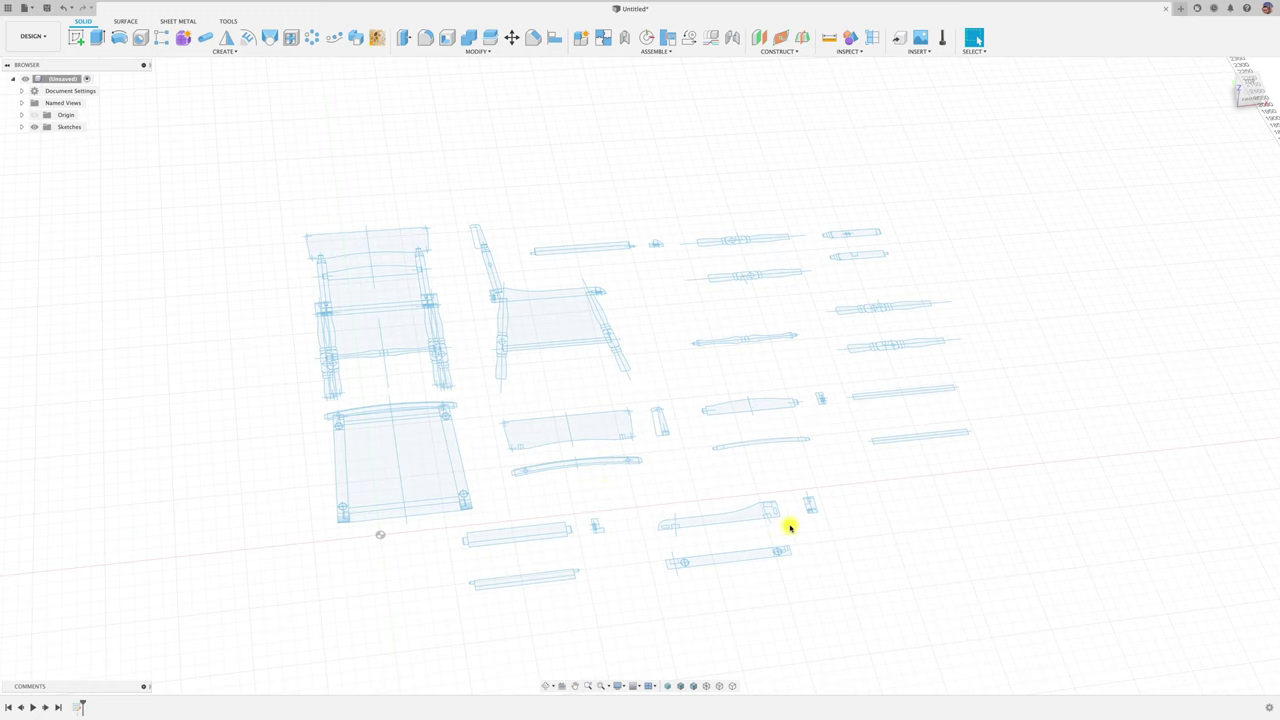
Switch to the TOP view and confirm the side rail's right end line measures 68.876 mm.
scroll(843, 547, "down", 3)
scroll(843, 547, "down", 5, "shift")
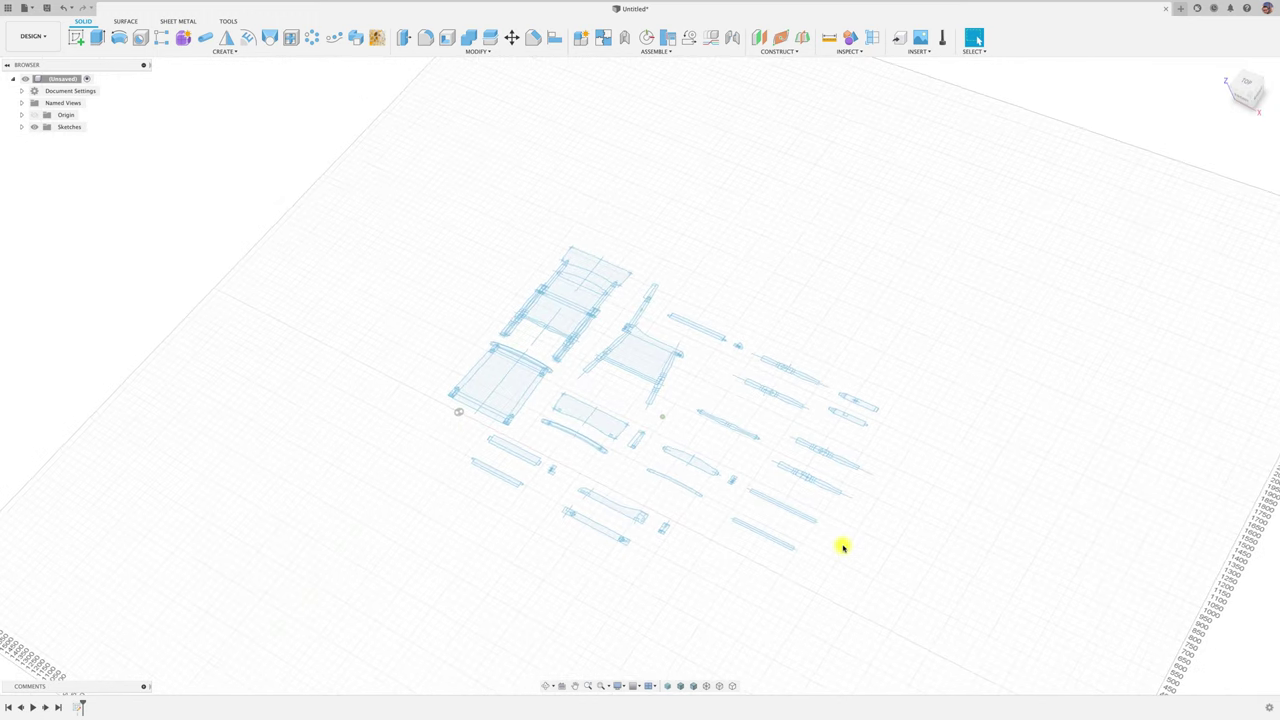
scroll(843, 547, "up", 5)
scroll(843, 547, "down", 2)
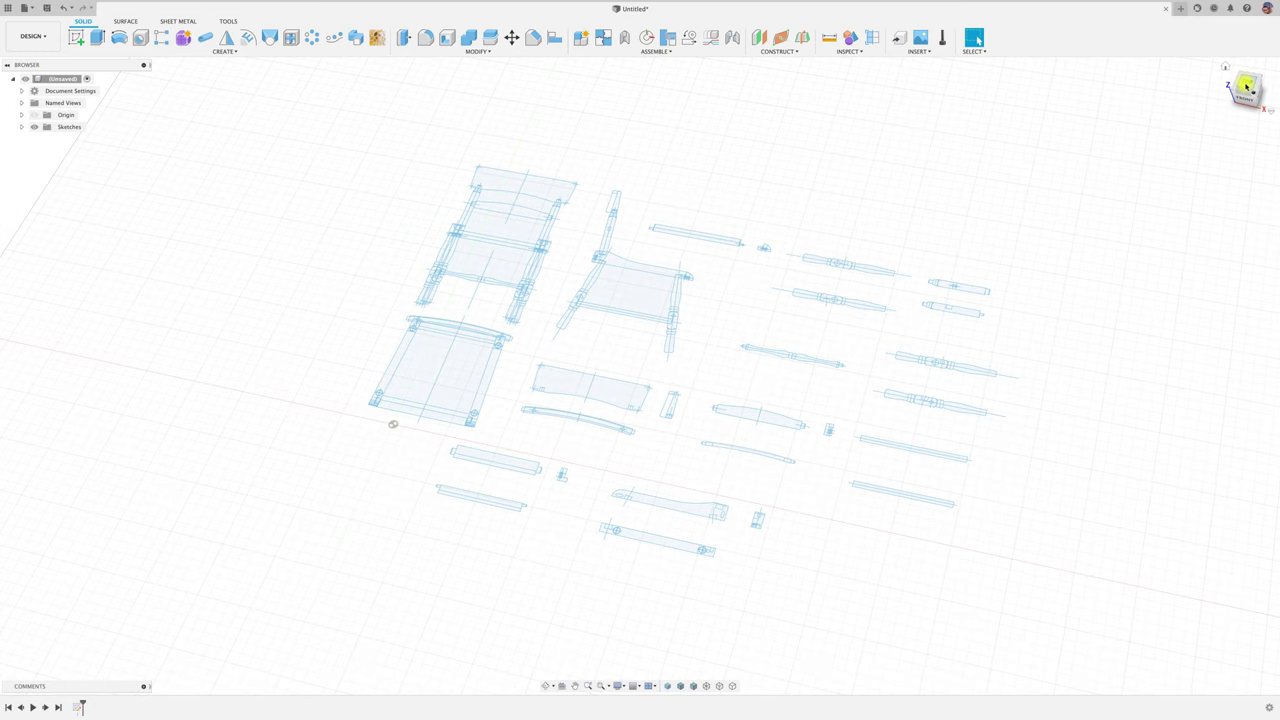
left_click(1246, 86)
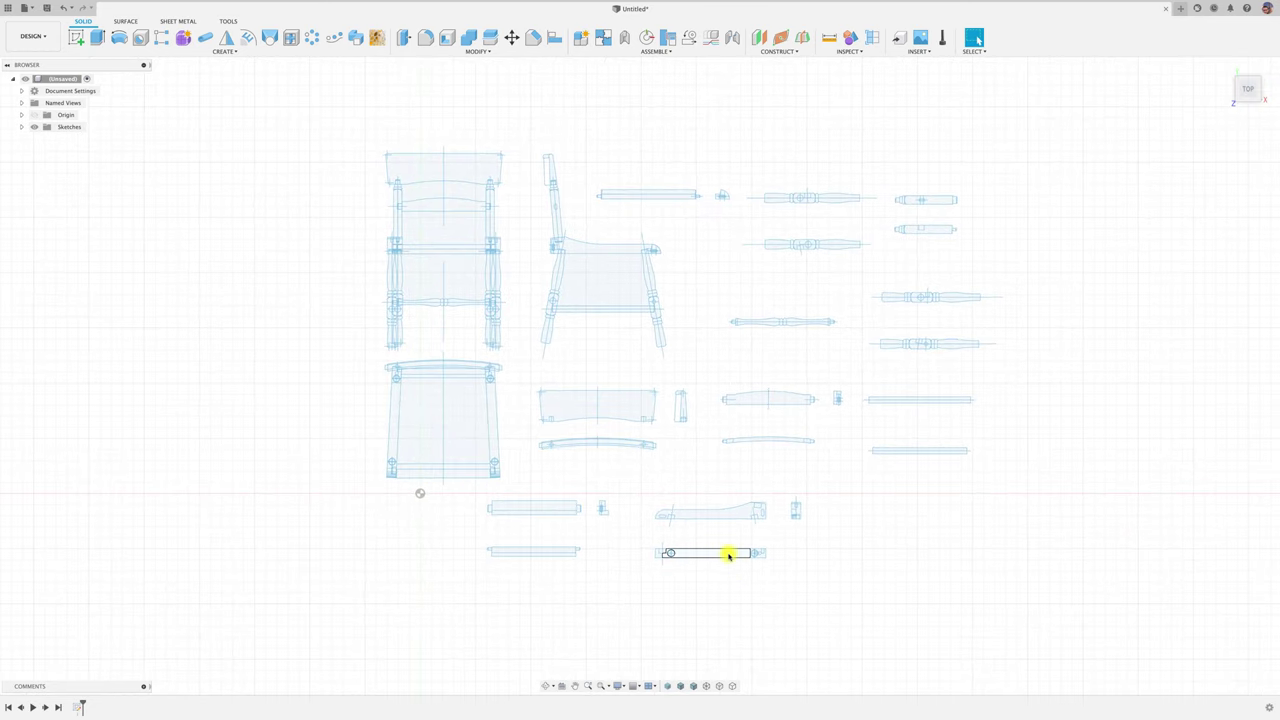
scroll(760, 545, "up", 5)
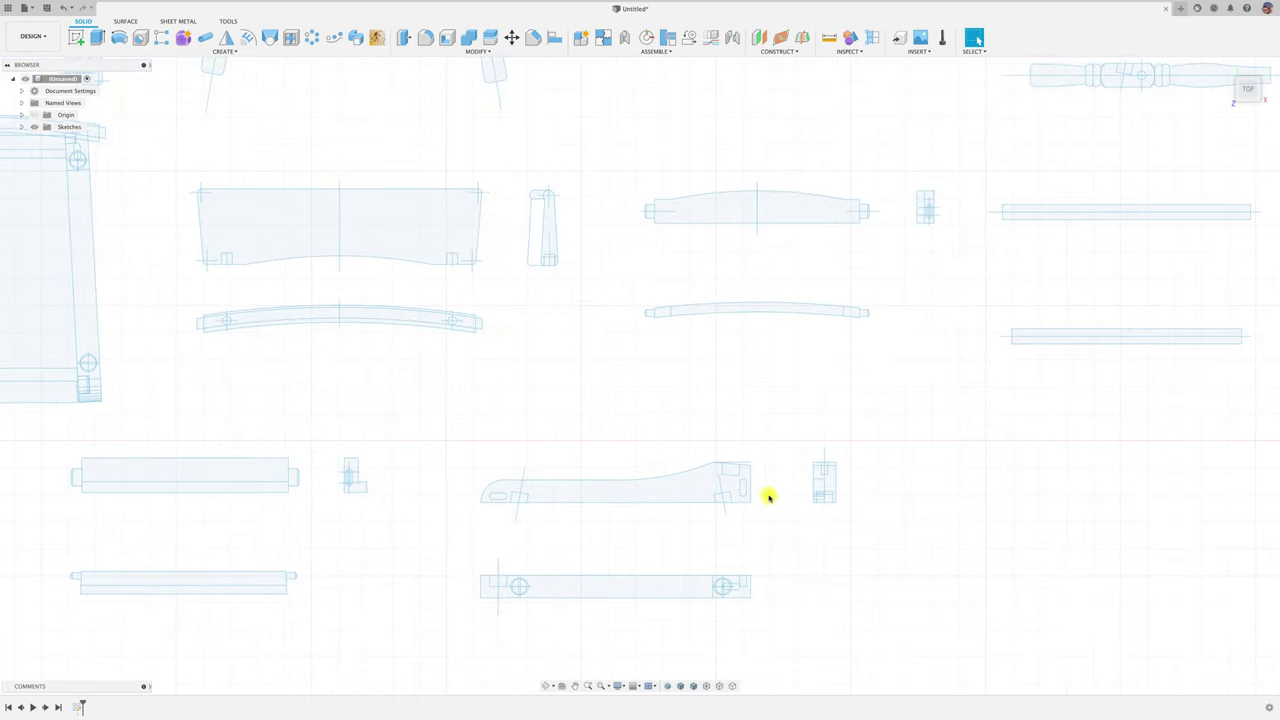
left_click(750, 486)
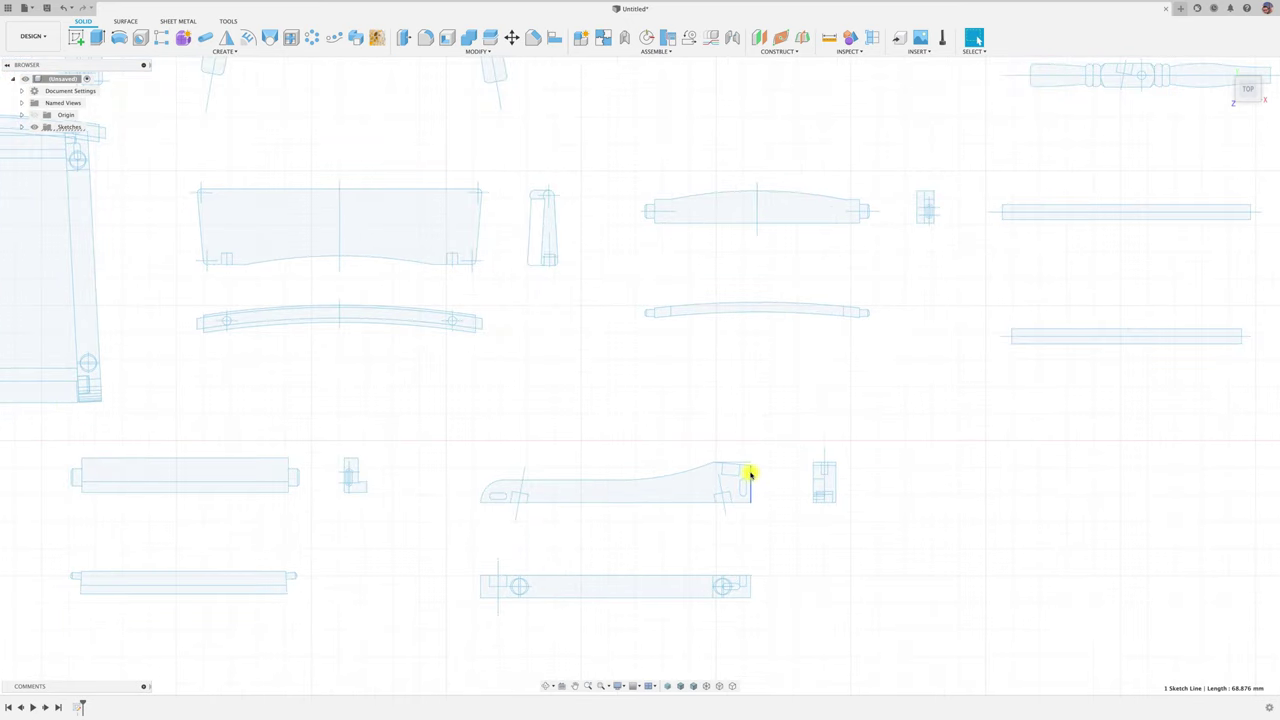
scroll(762, 506, "up", 3)
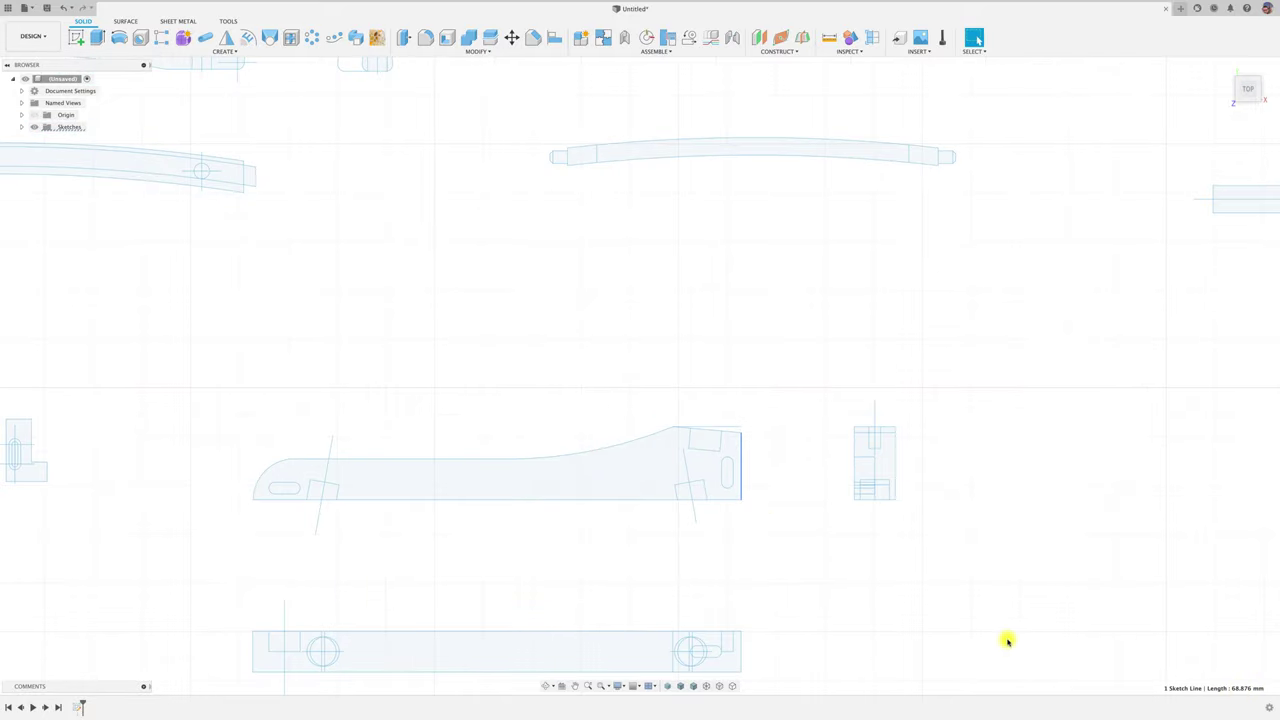
left_click(846, 585)
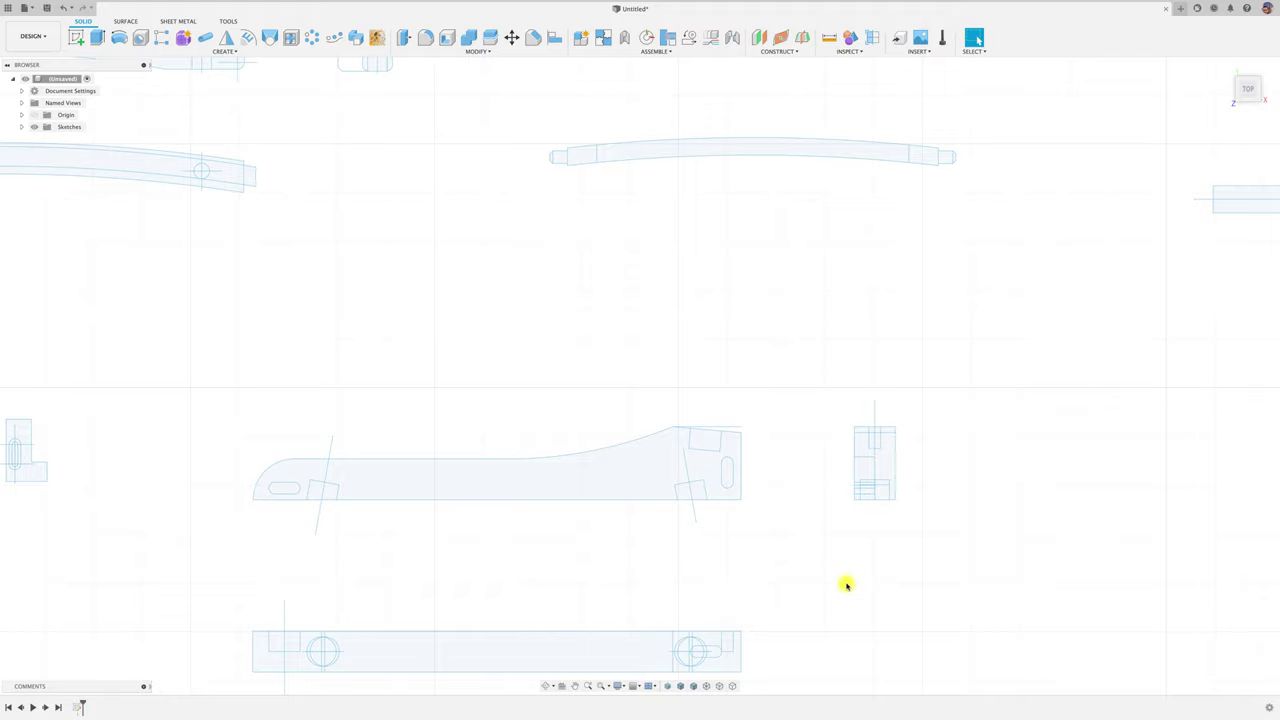
key("ctrl+Up")
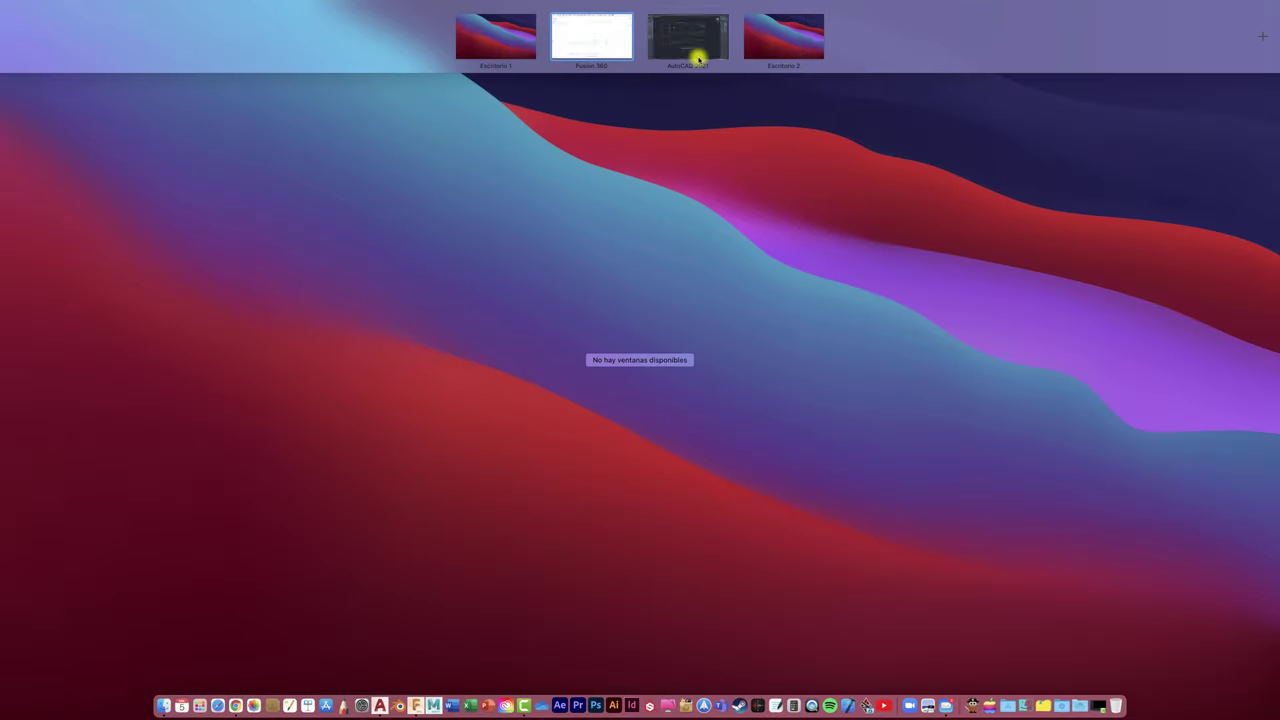
In AutoCAD, add a 69 linear dimension along the side rail's right end edge.
left_click(694, 51)
scroll(700, 531, "down", 2)
scroll(700, 531, "down", 2)
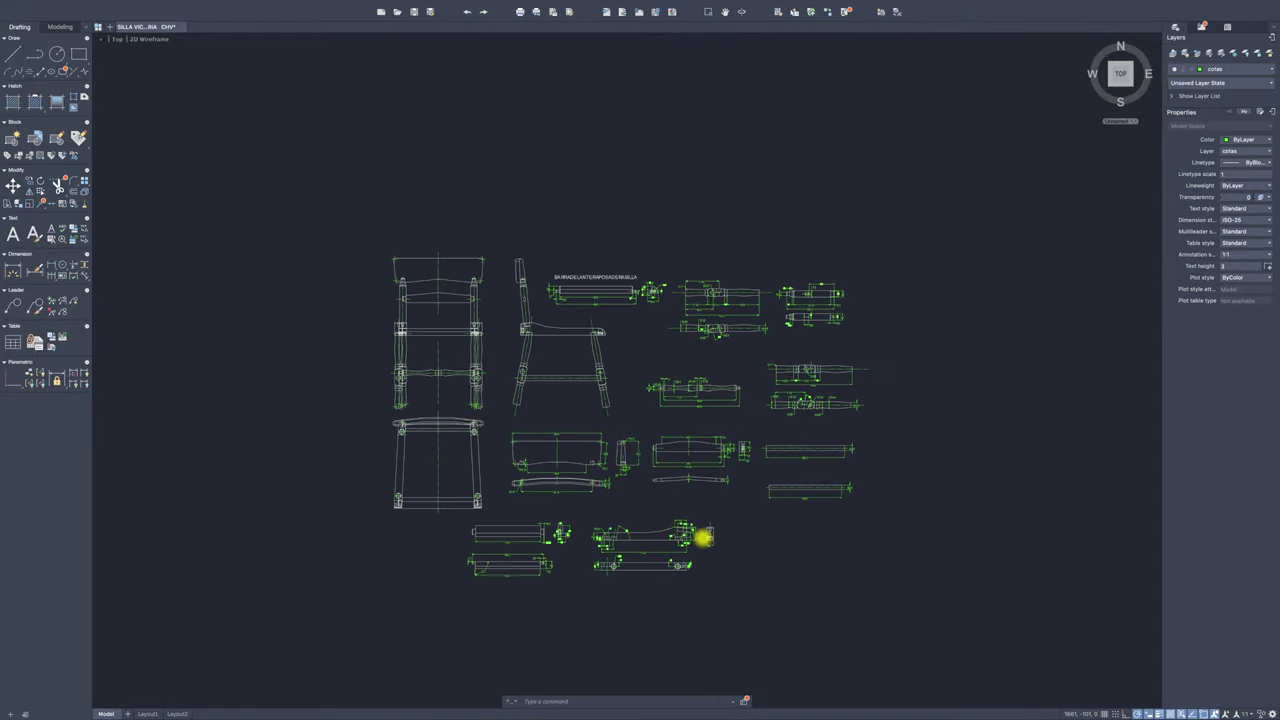
scroll(679, 546, "up", 5)
scroll(679, 546, "up", 2)
scroll(694, 546, "up", 1)
scroll(696, 548, "up", 1)
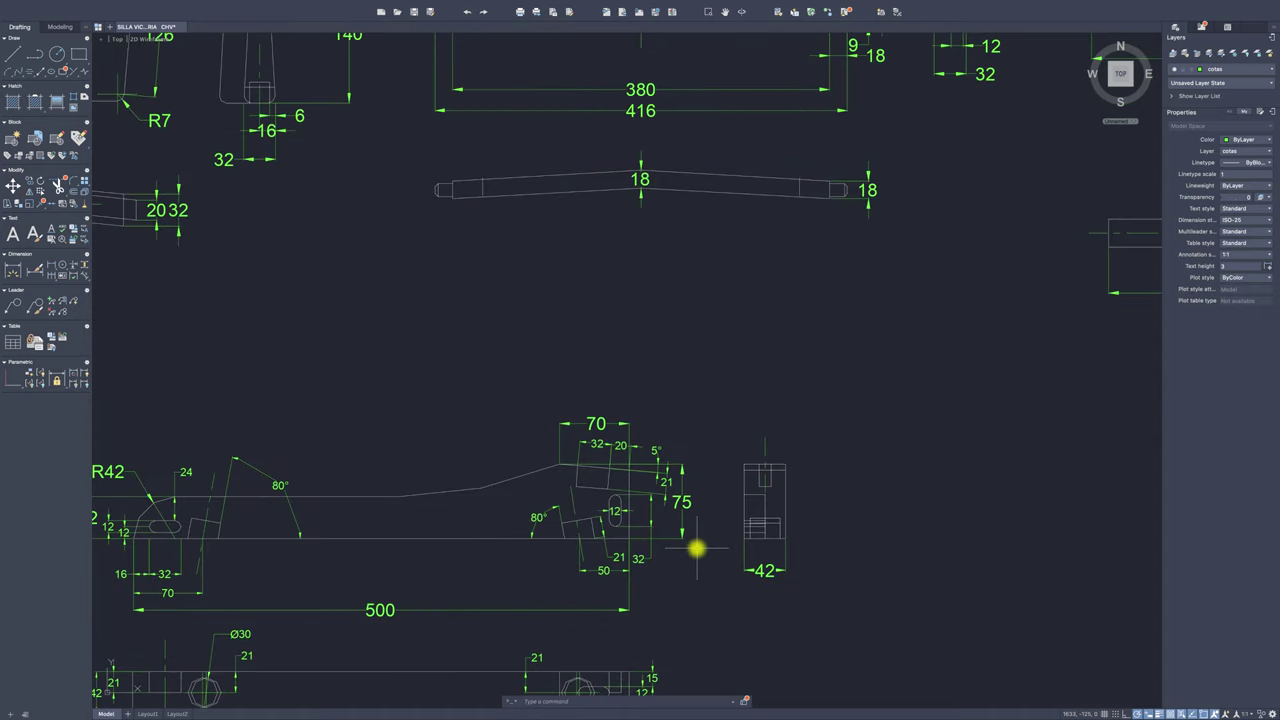
scroll(734, 537, "down", 1)
scroll(749, 539, "up", 3)
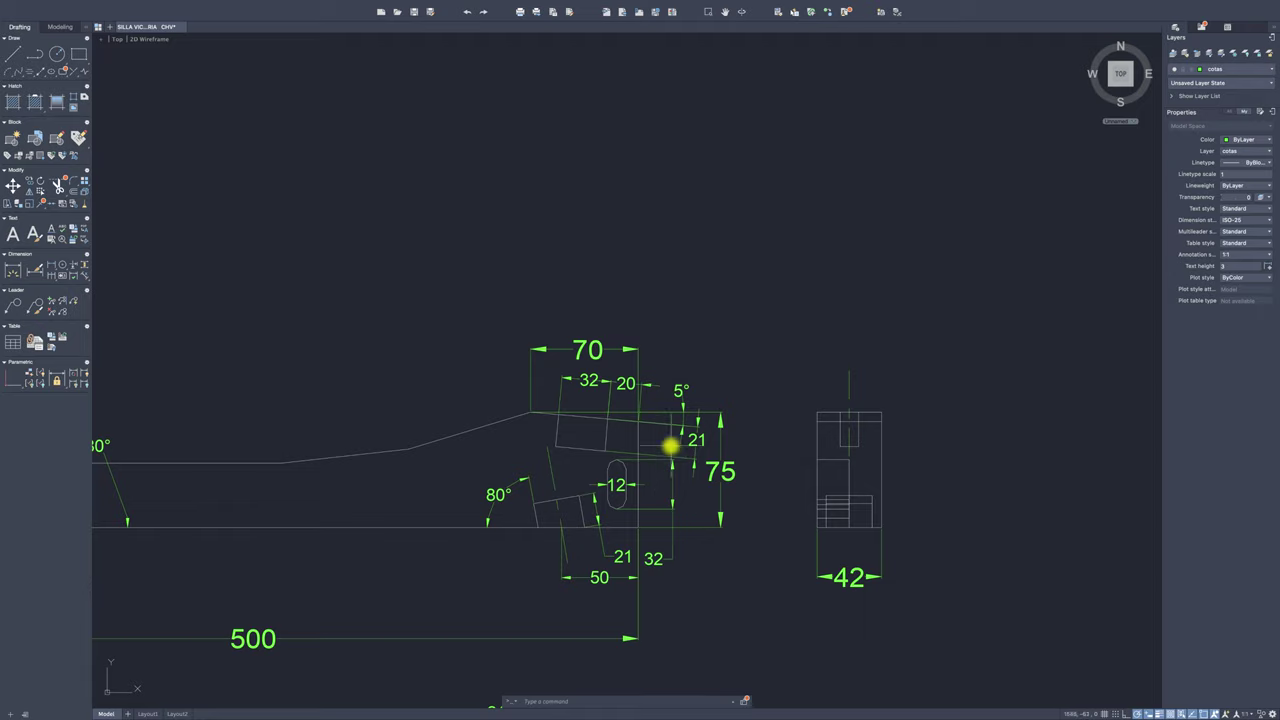
left_click(14, 270)
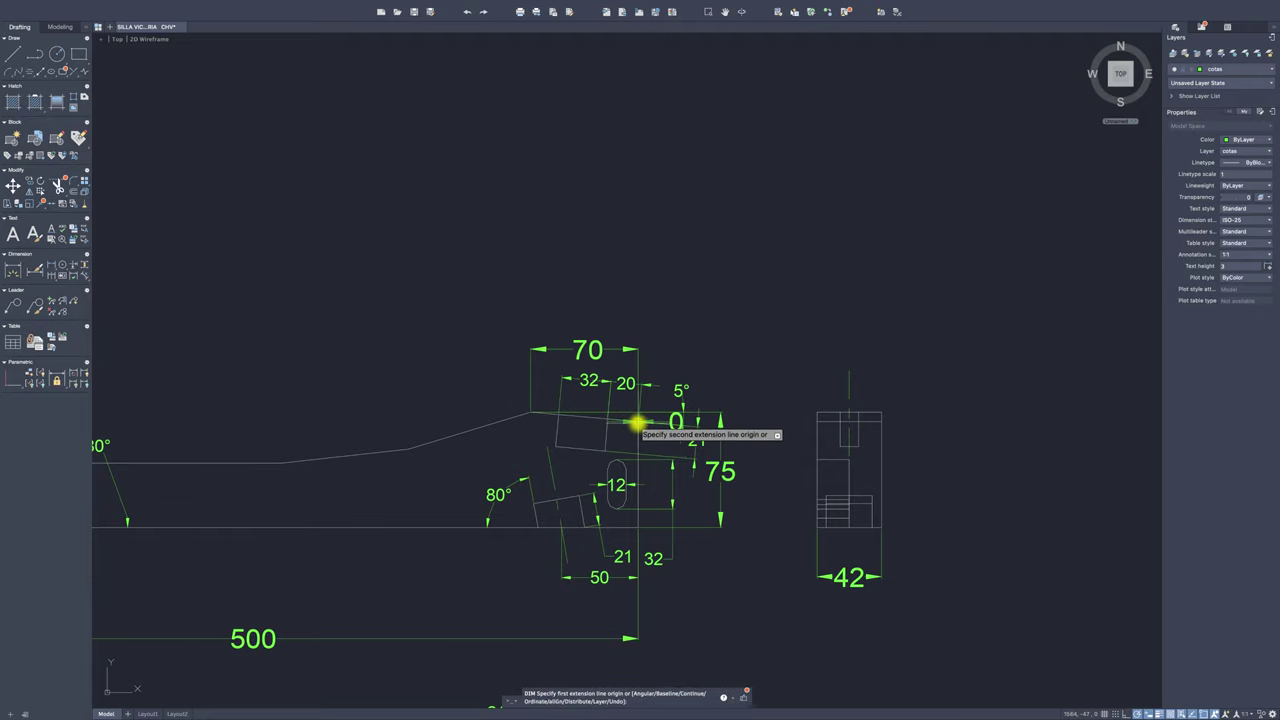
left_click(636, 427)
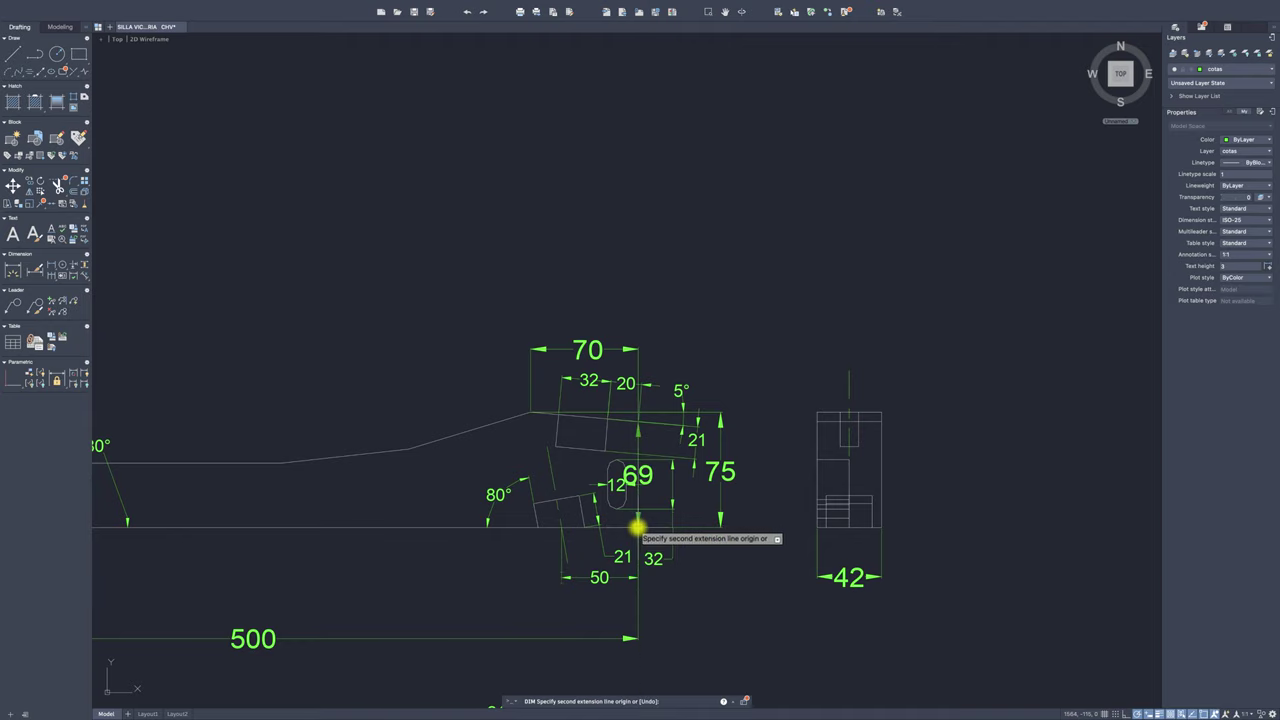
left_click(637, 527)
left_click(771, 512)
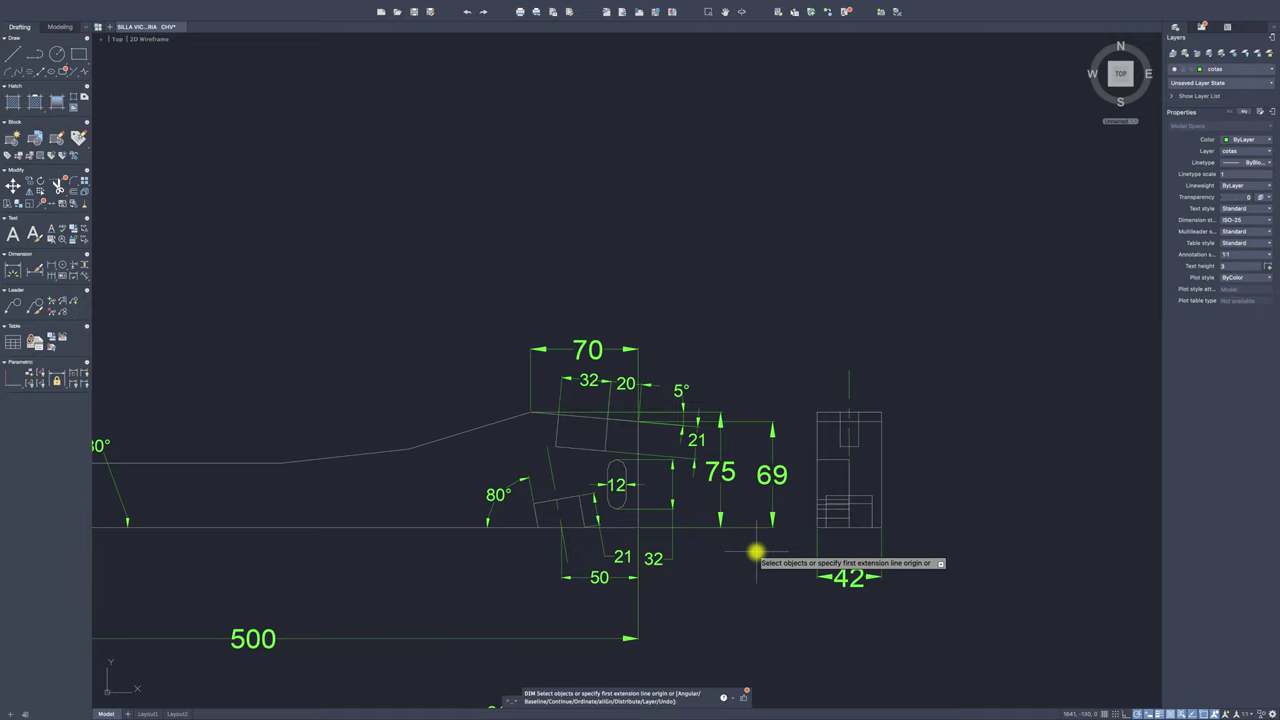
key("ctrl+Up")
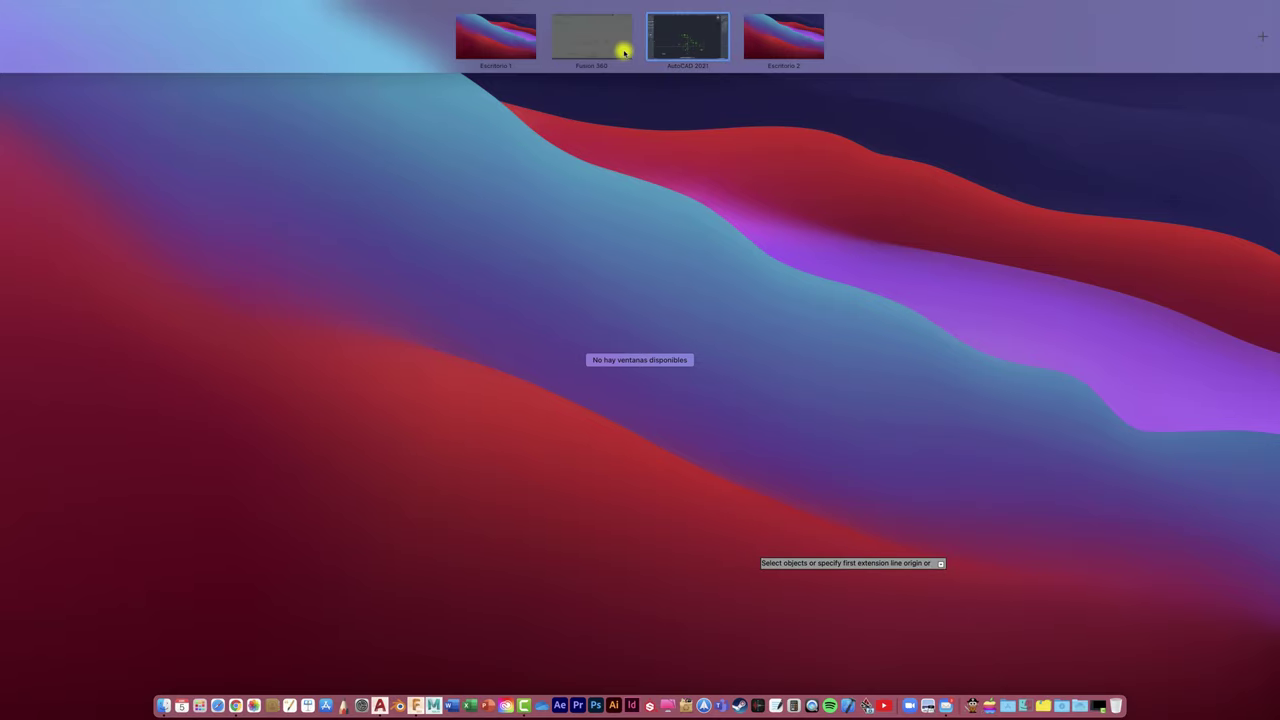
Expand Sketches and toggle the SILLA VICTORIA CHV sketch's visibility off and back on.
left_click(622, 48)
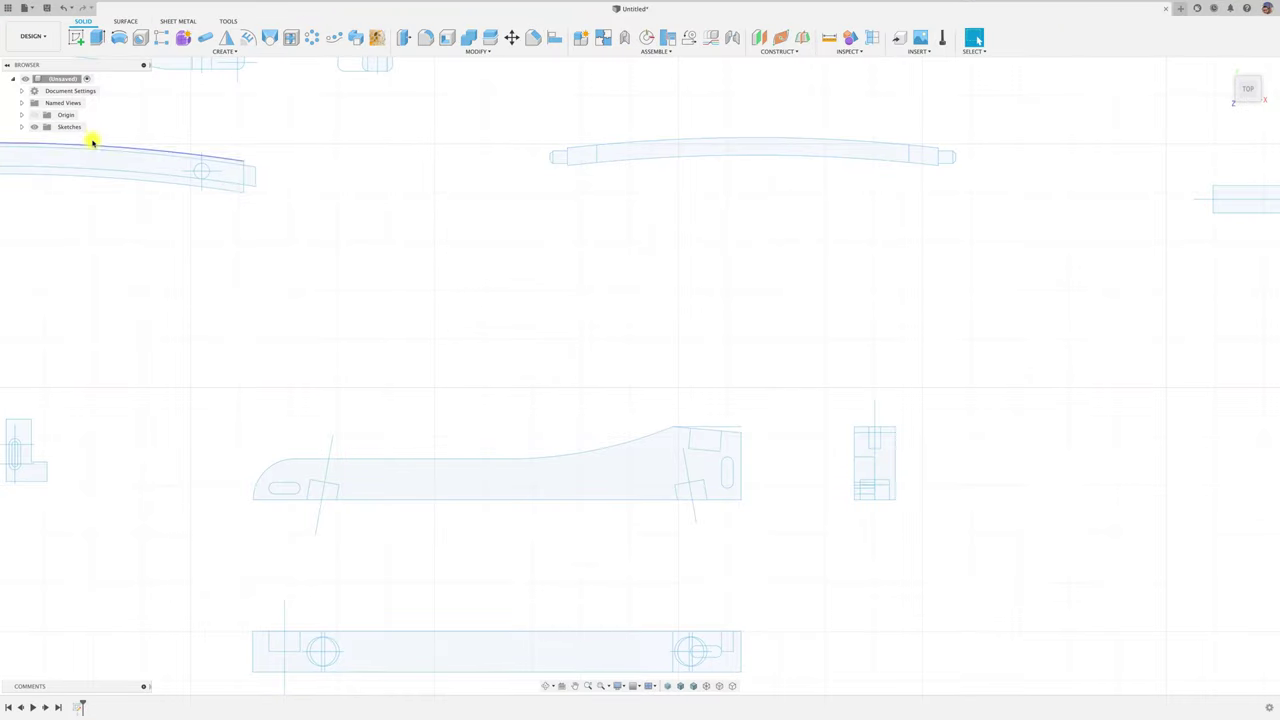
left_click(22, 127)
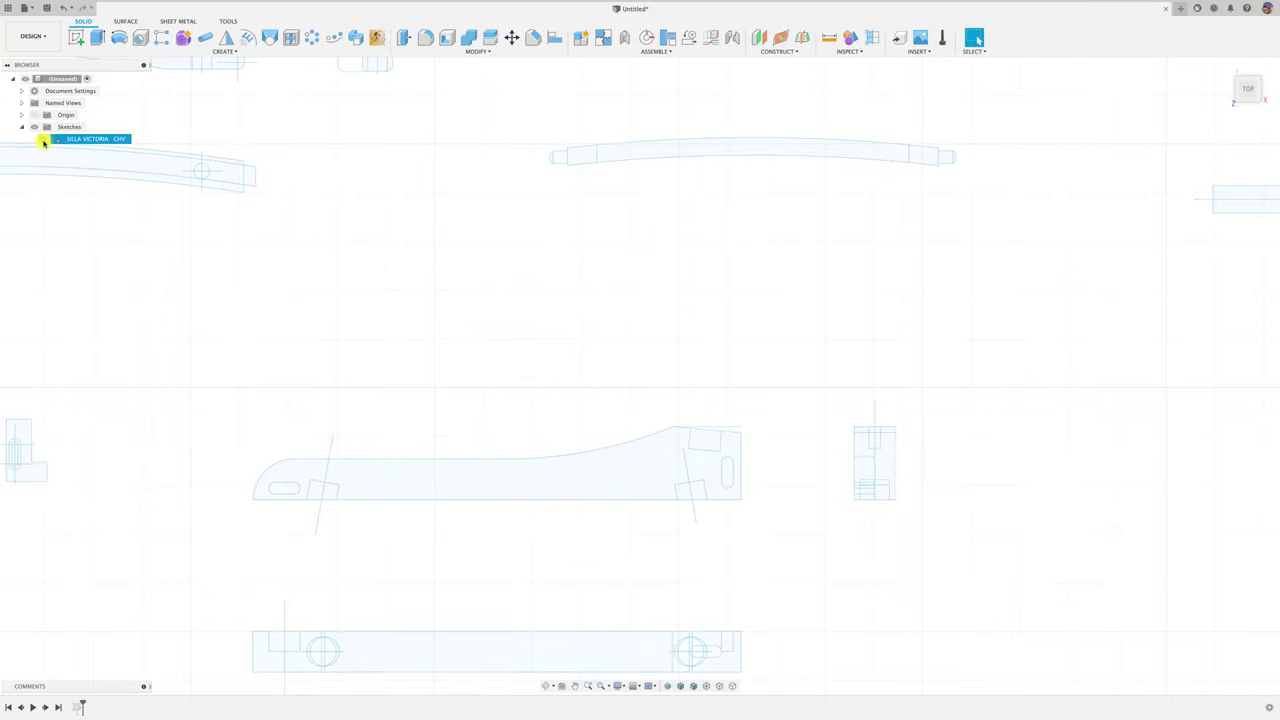
left_click(44, 139)
left_click(44, 139)
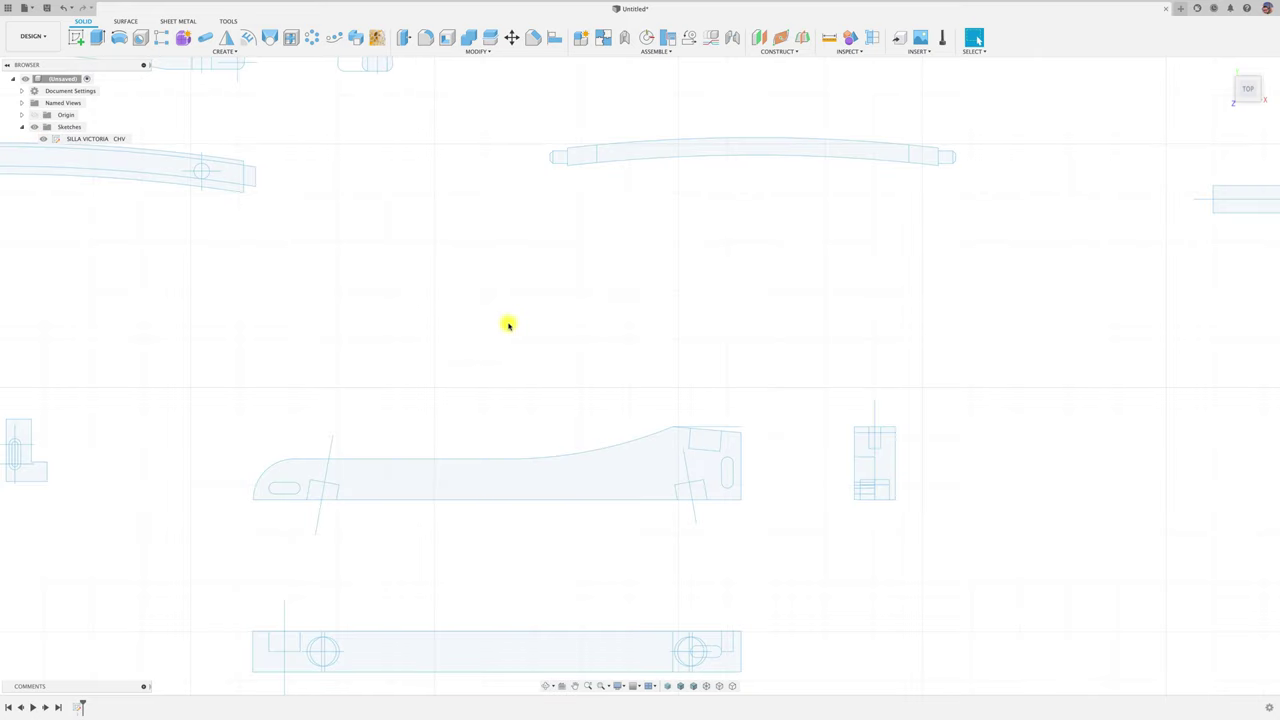
Select the side rail's straight top edge and its curved top edge.
scroll(508, 325, "down", 1)
scroll(508, 325, "down", 1)
middle_click_drag(508, 325, 599, 309)
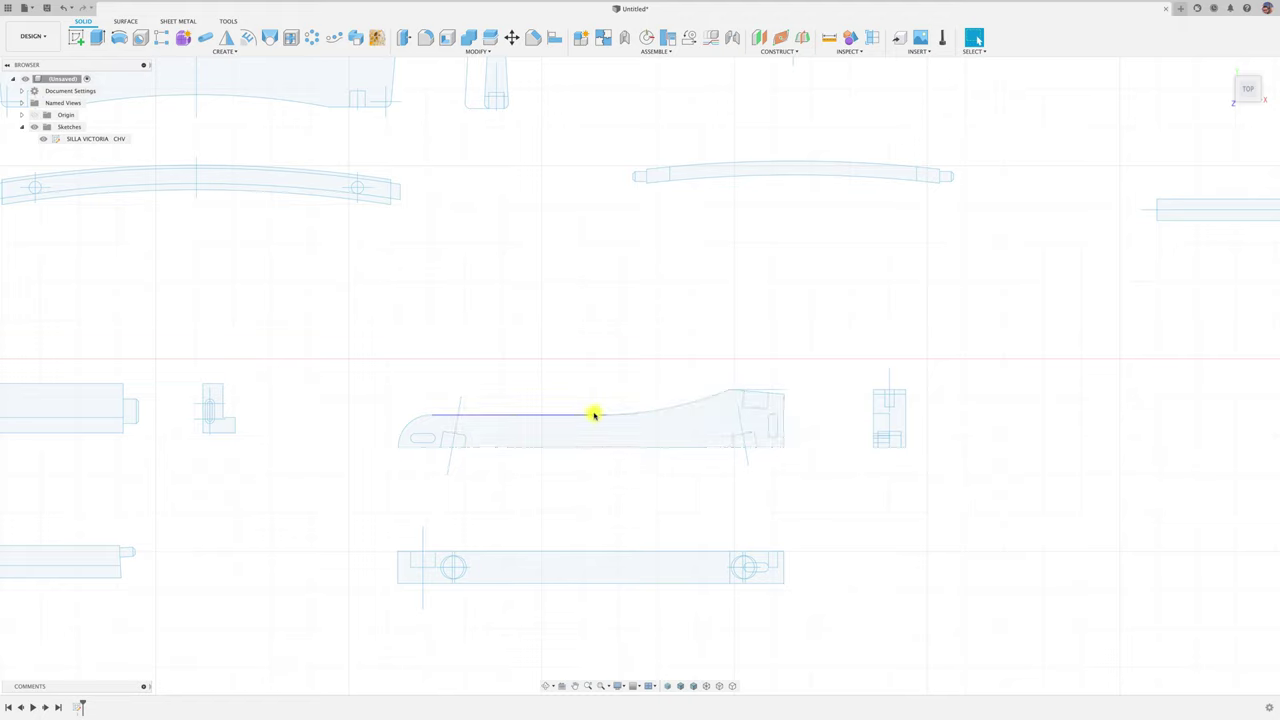
left_click(594, 414)
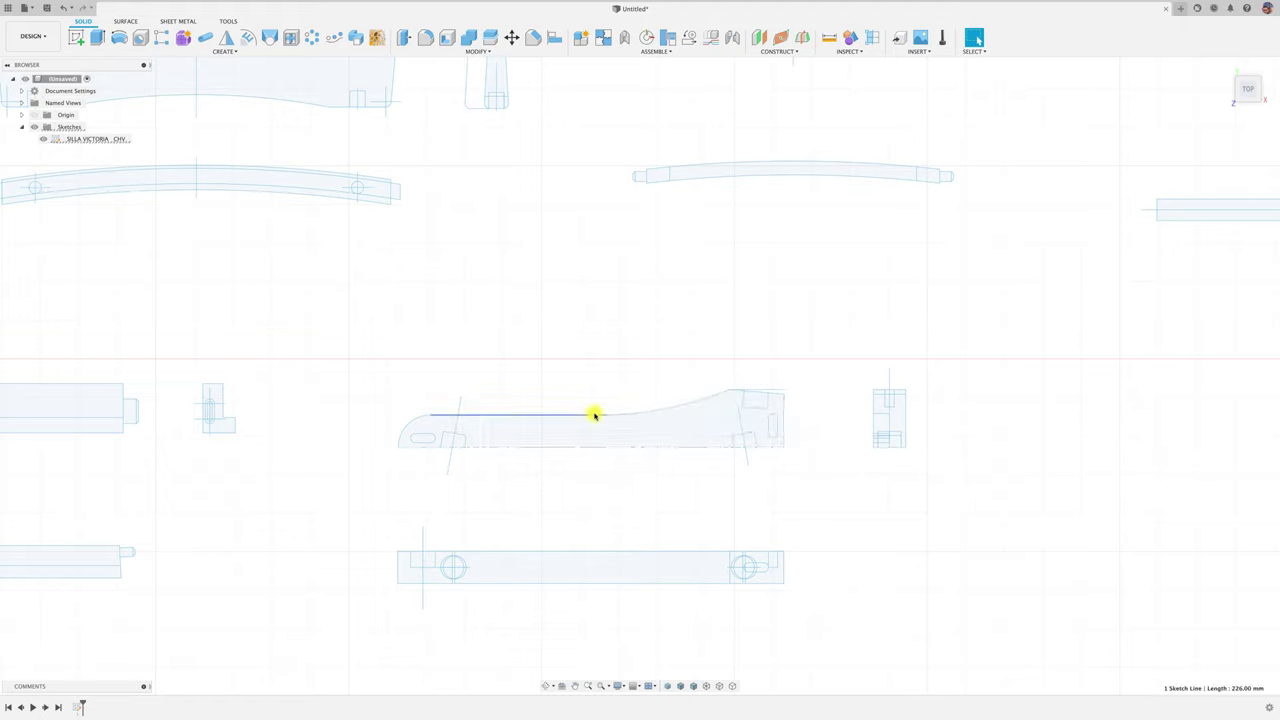
left_click(647, 414, "shift")
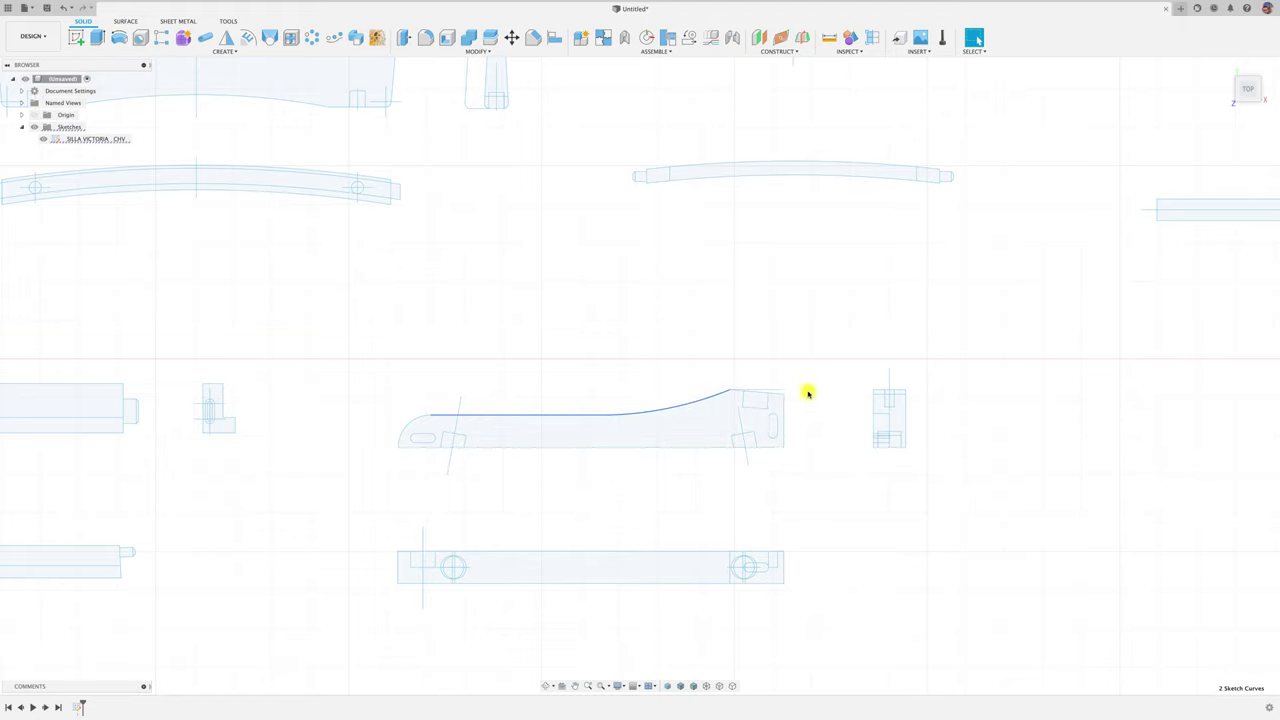
scroll(806, 393, "up", 1)
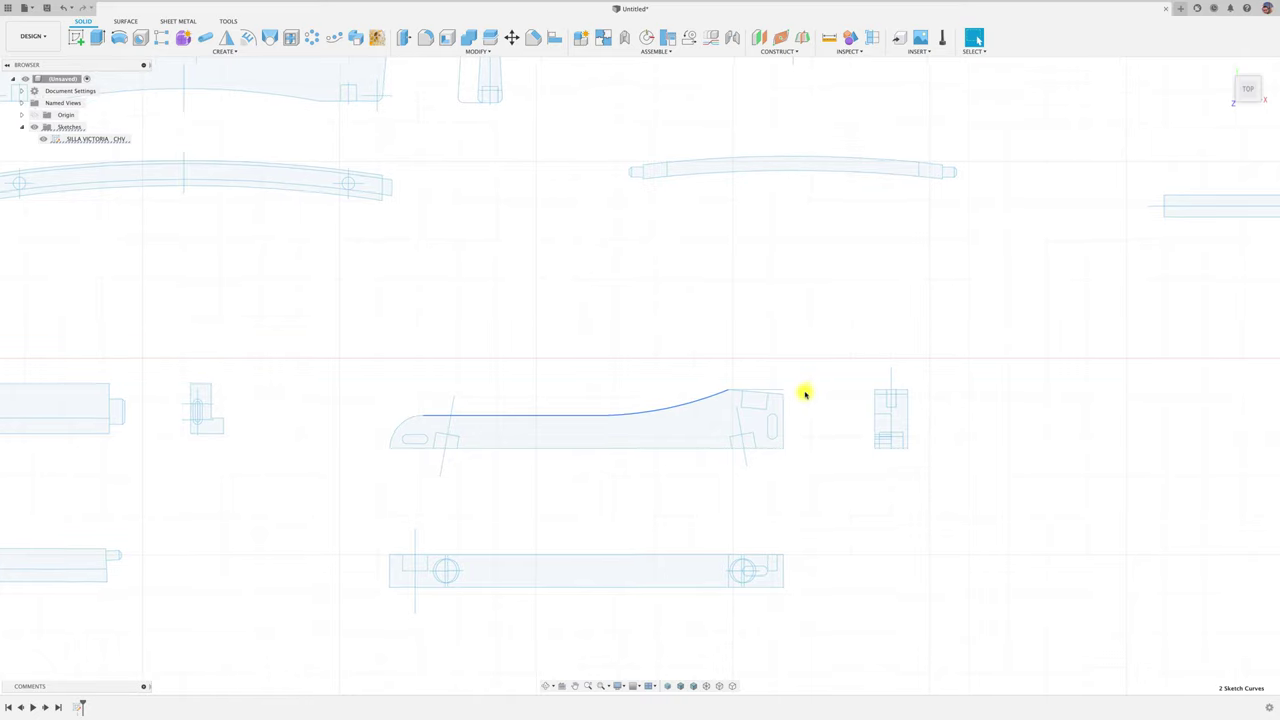
scroll(806, 393, "up", 2)
scroll(806, 393, "up", 2)
scroll(806, 393, "up", 2)
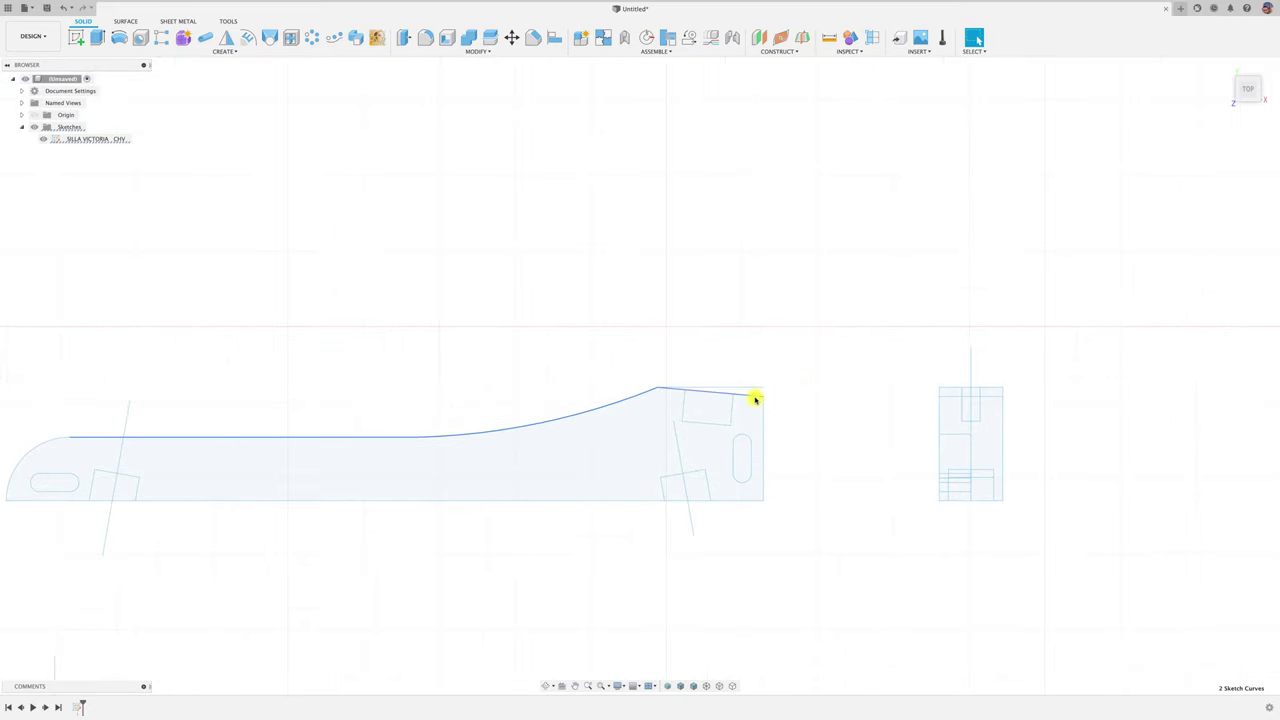
Add the short right-top edge, right end, bottom edge and rounded left end to the selection.
left_click(755, 397, "shift")
left_click(764, 409, "shift")
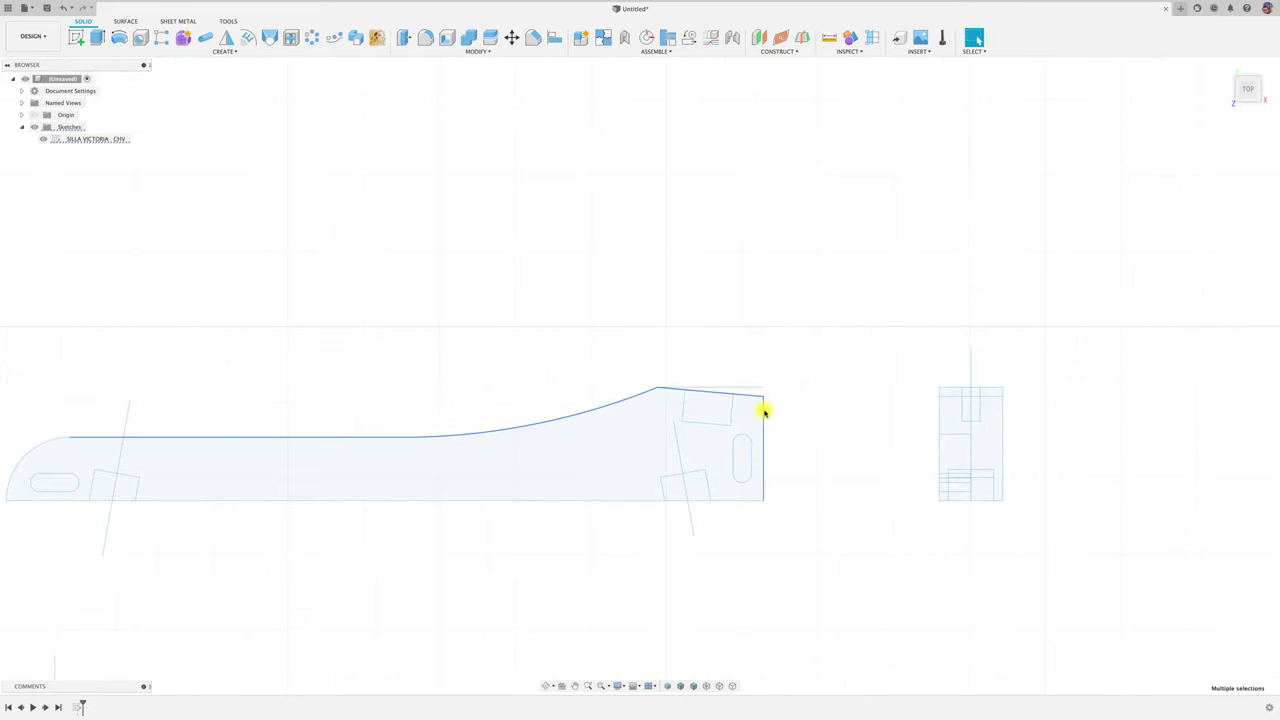
left_click(743, 500, "shift")
scroll(746, 523, "down", 1)
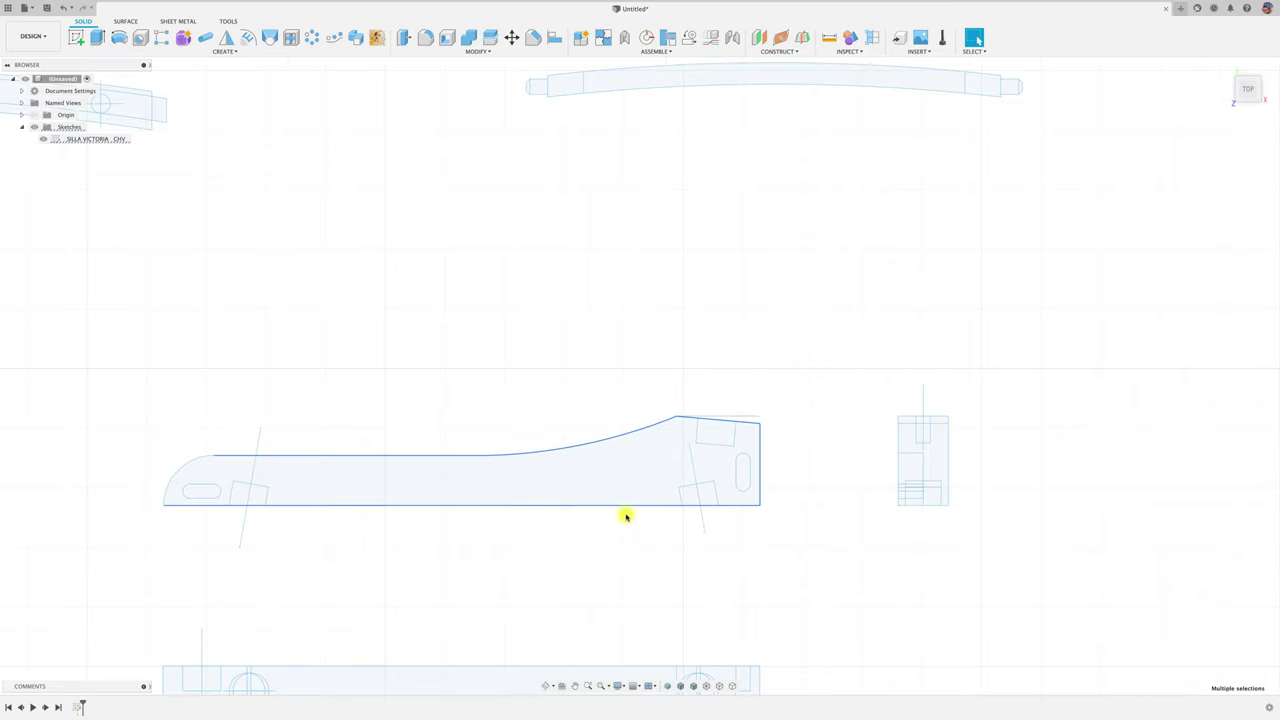
left_click(176, 474, "shift")
scroll(606, 423, "down", 5)
middle_click_drag(606, 423, 531, 643, "shift")
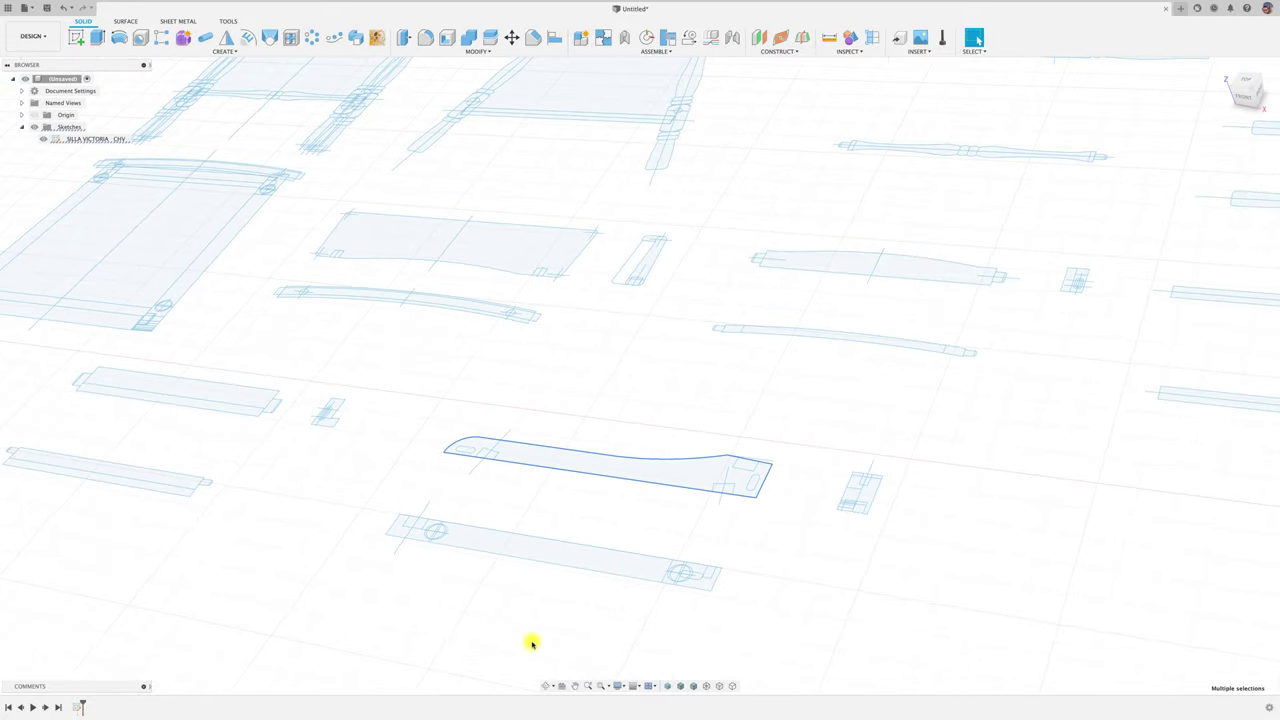
Start an extrusion (E) with the main side rail profile and the right-end regions.
key("e")
left_click(630, 465)
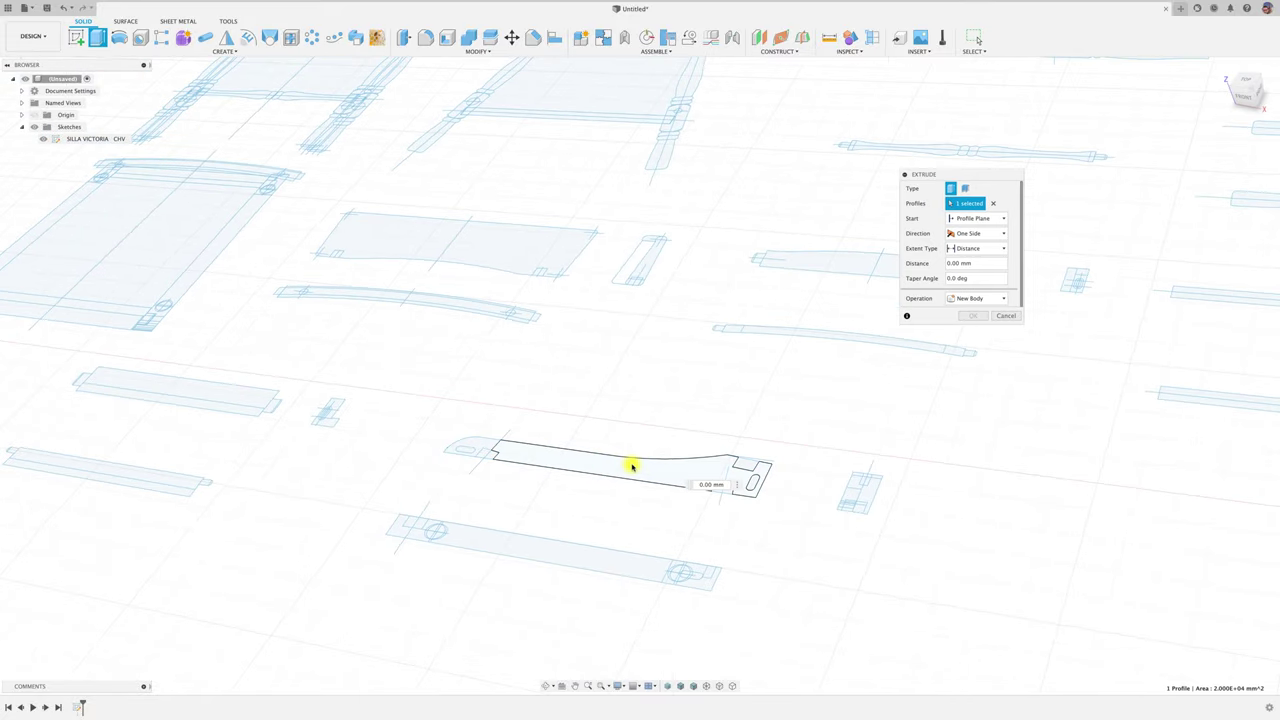
left_click(753, 483)
left_click(740, 492)
left_click(716, 488)
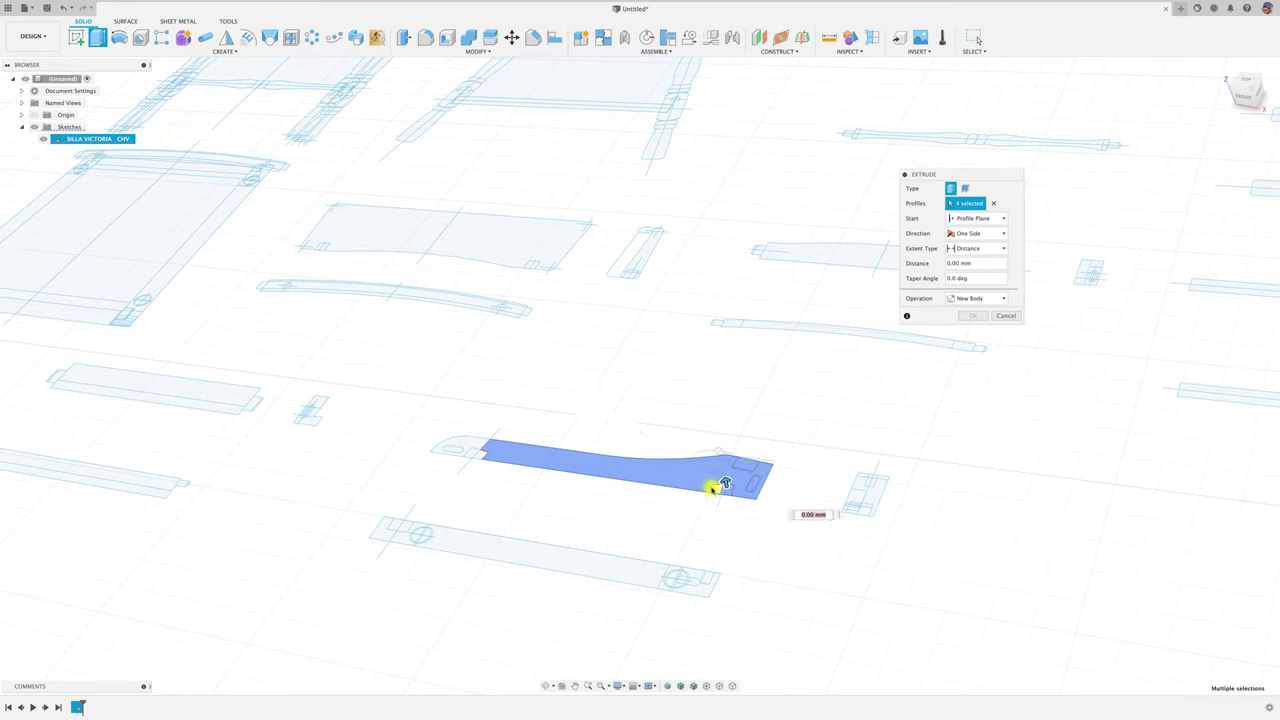
Add the five left-end regions and drag the extrusion up to a 58.79 mm preview.
left_click(477, 457)
left_click(472, 452)
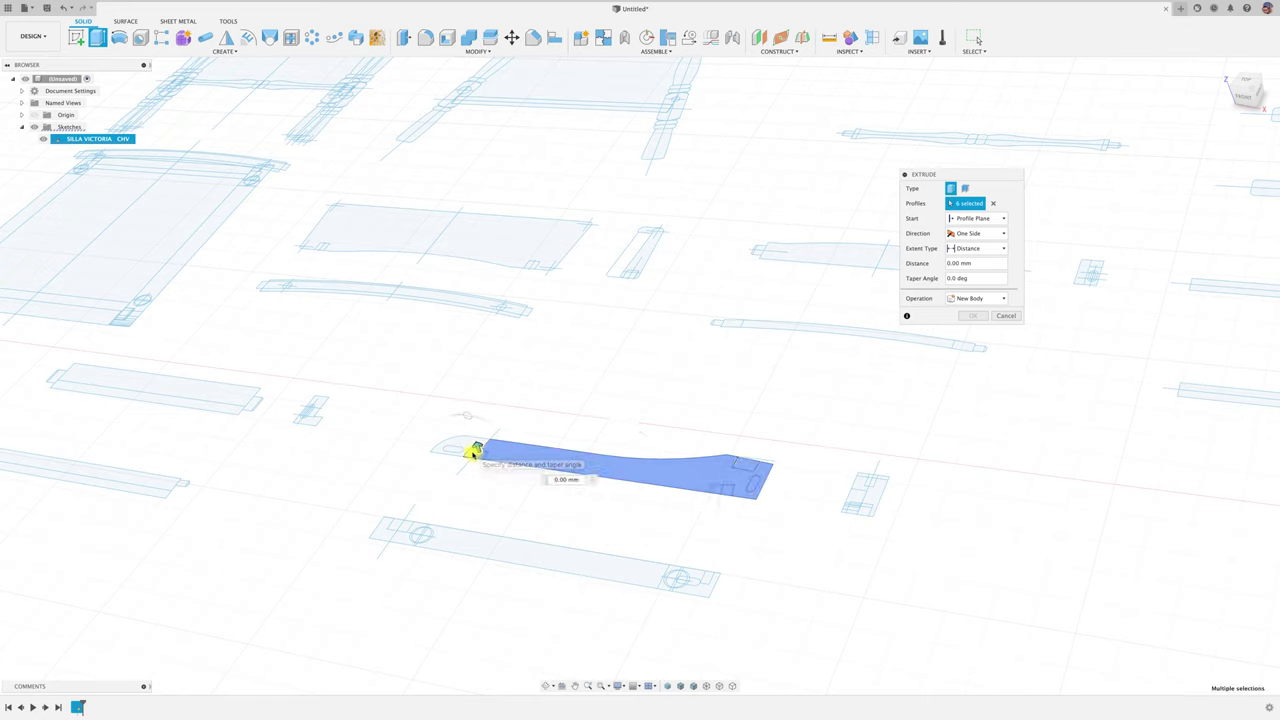
left_click(467, 447)
left_click(460, 448)
left_click(450, 447)
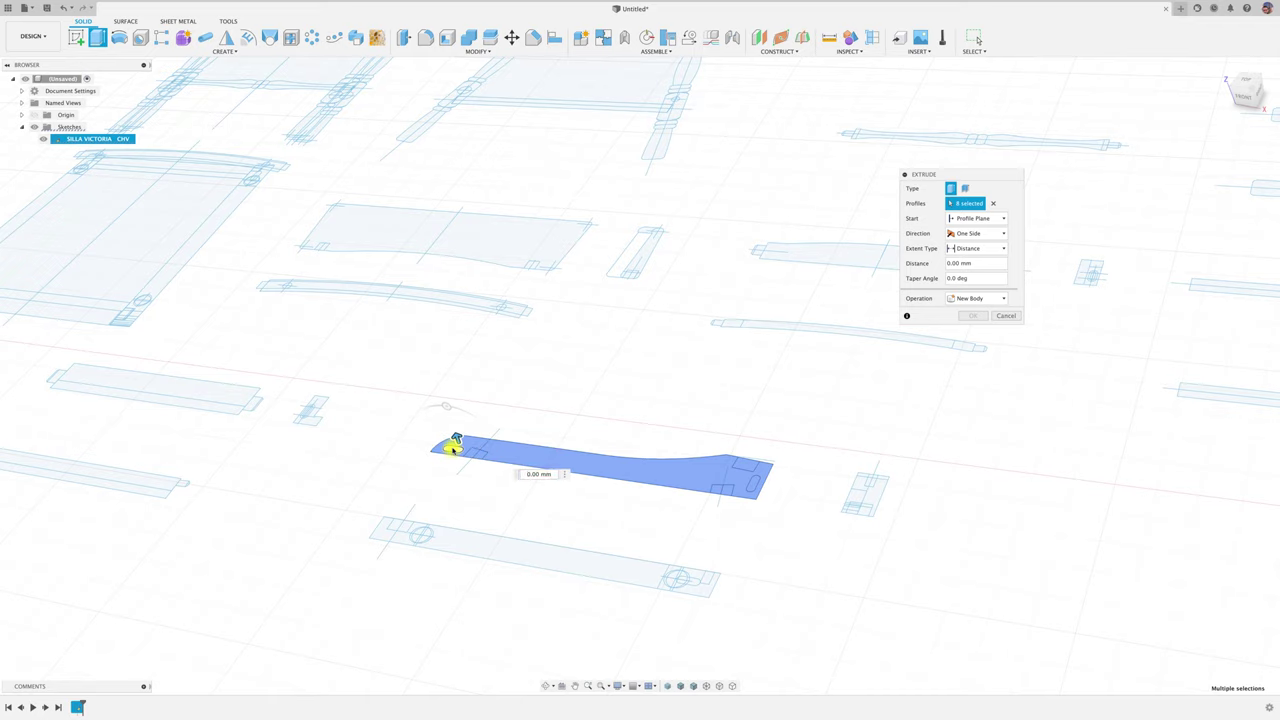
left_click_drag(452, 447, 438, 410)
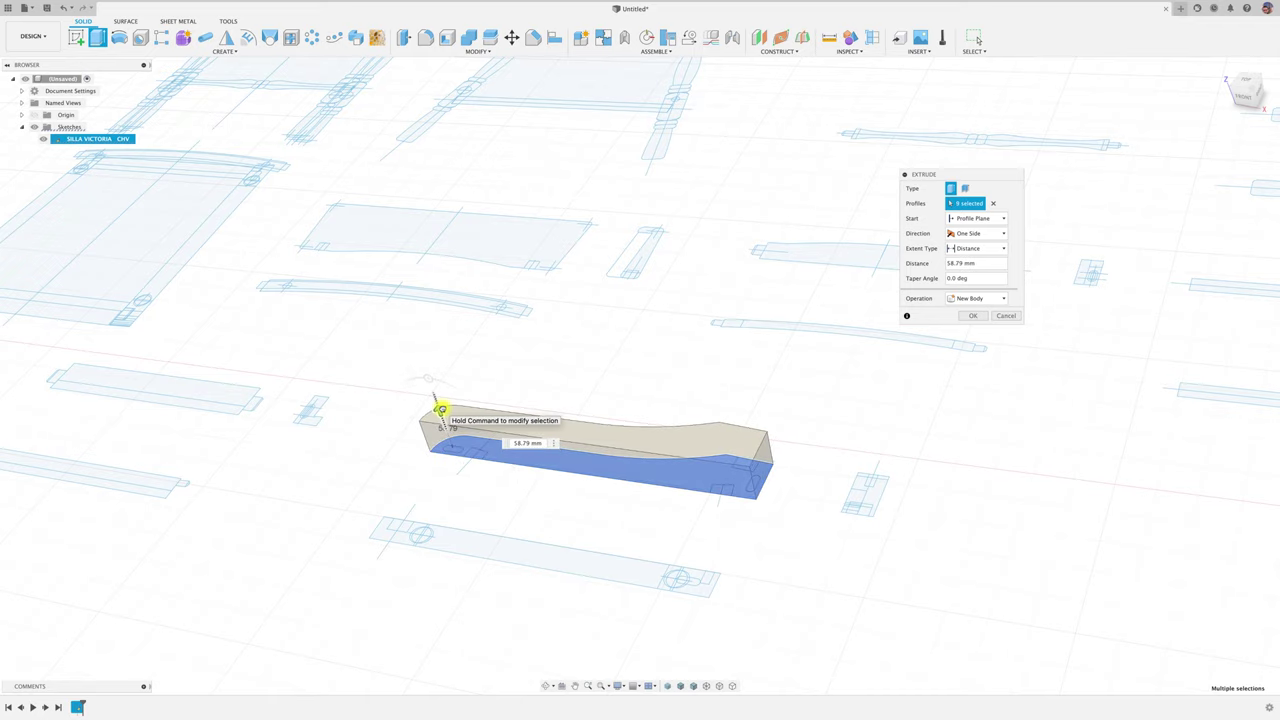
Check the side rail dimensions in the AutoCAD drawing via Mission Control.
key("ctrl+Up")
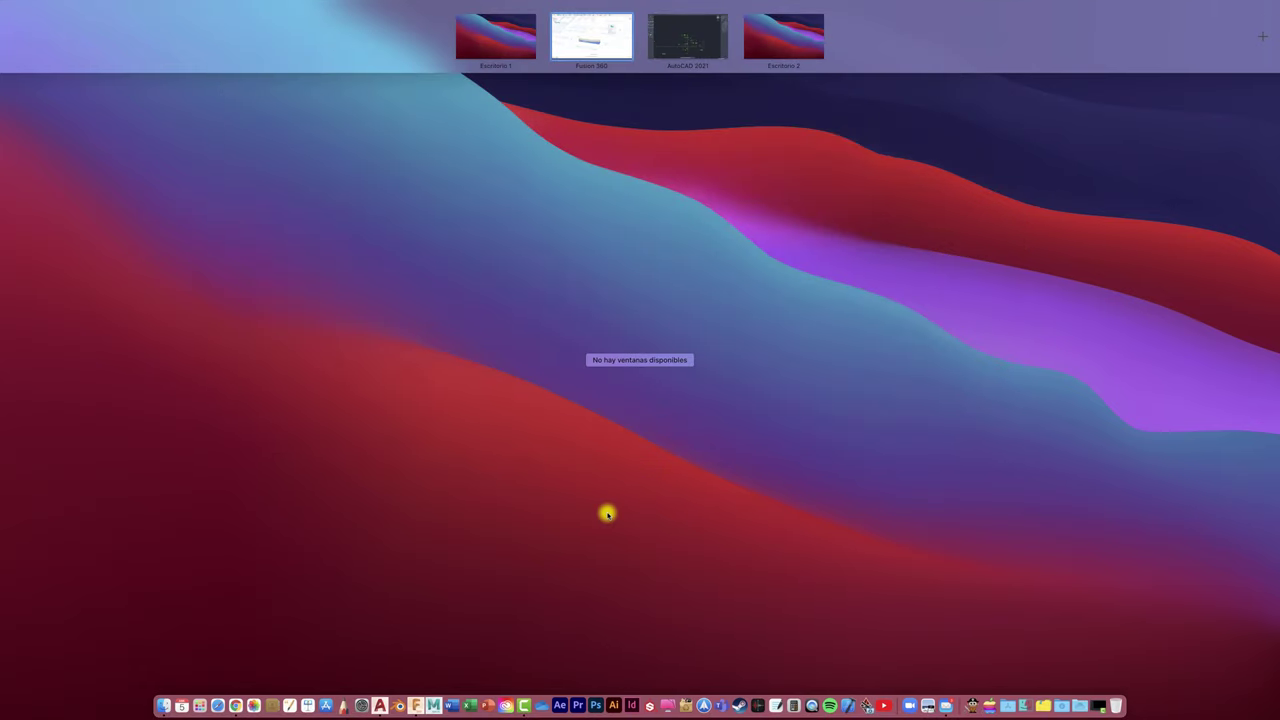
left_click(696, 68)
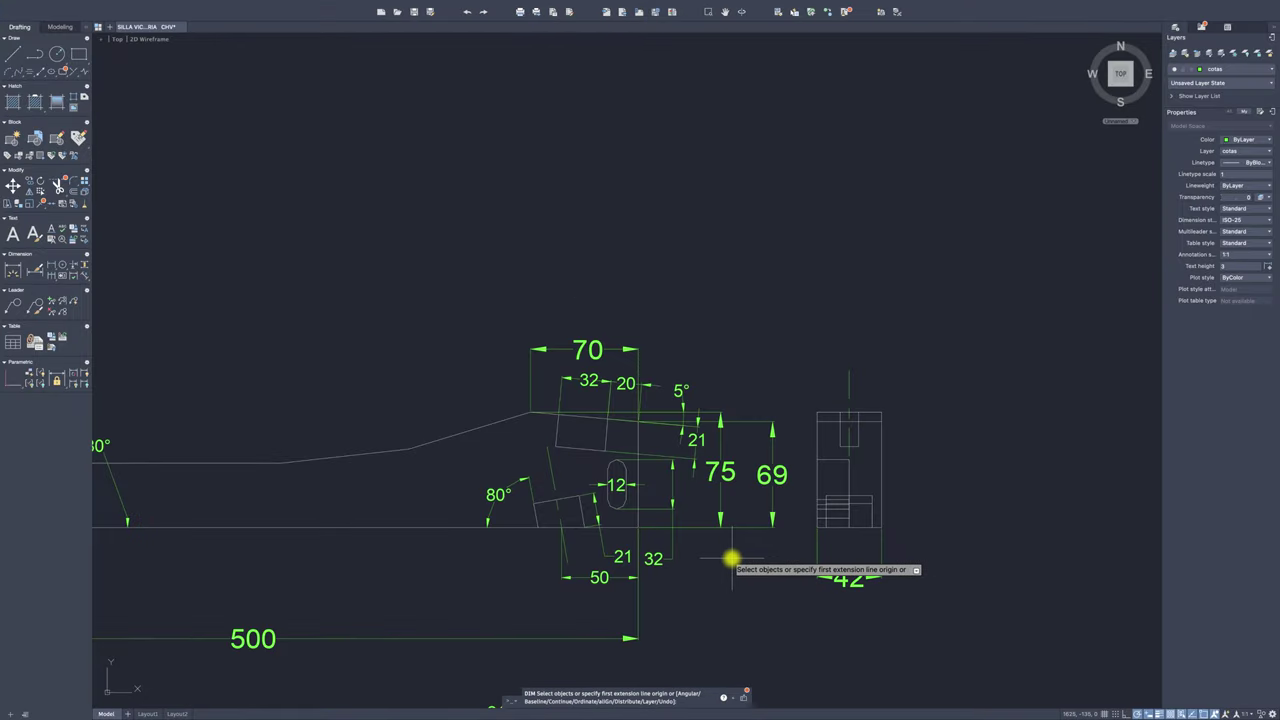
key("ctrl+Up")
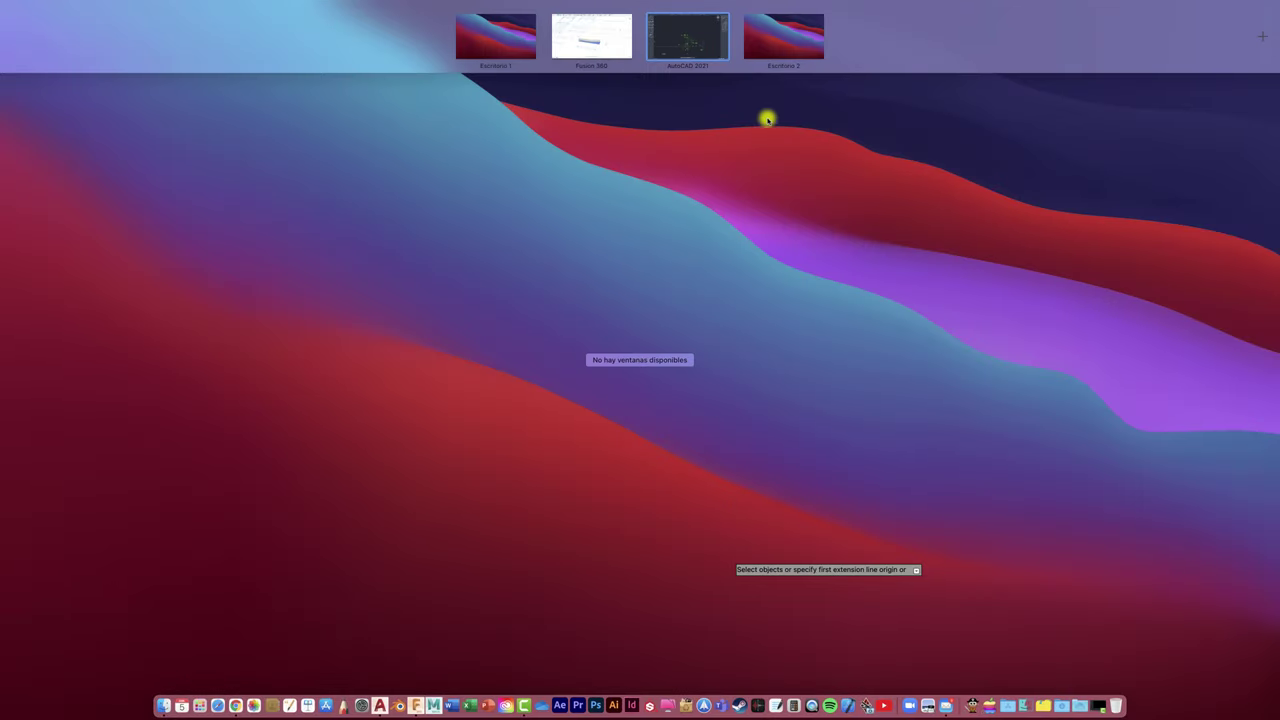
Set the side rail extrusion distance to 42 mm and confirm it as a body.
left_click(596, 34)
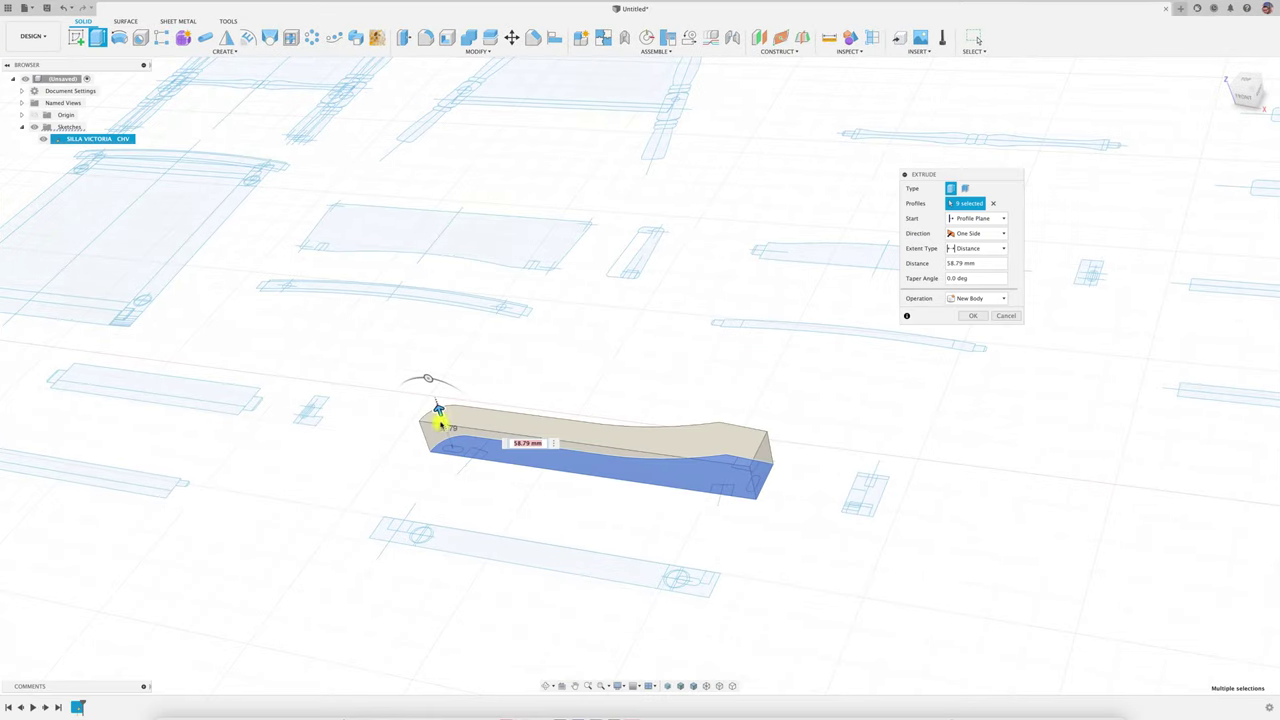
left_click_drag(989, 262, 921, 263)
type("42")
left_click(973, 316)
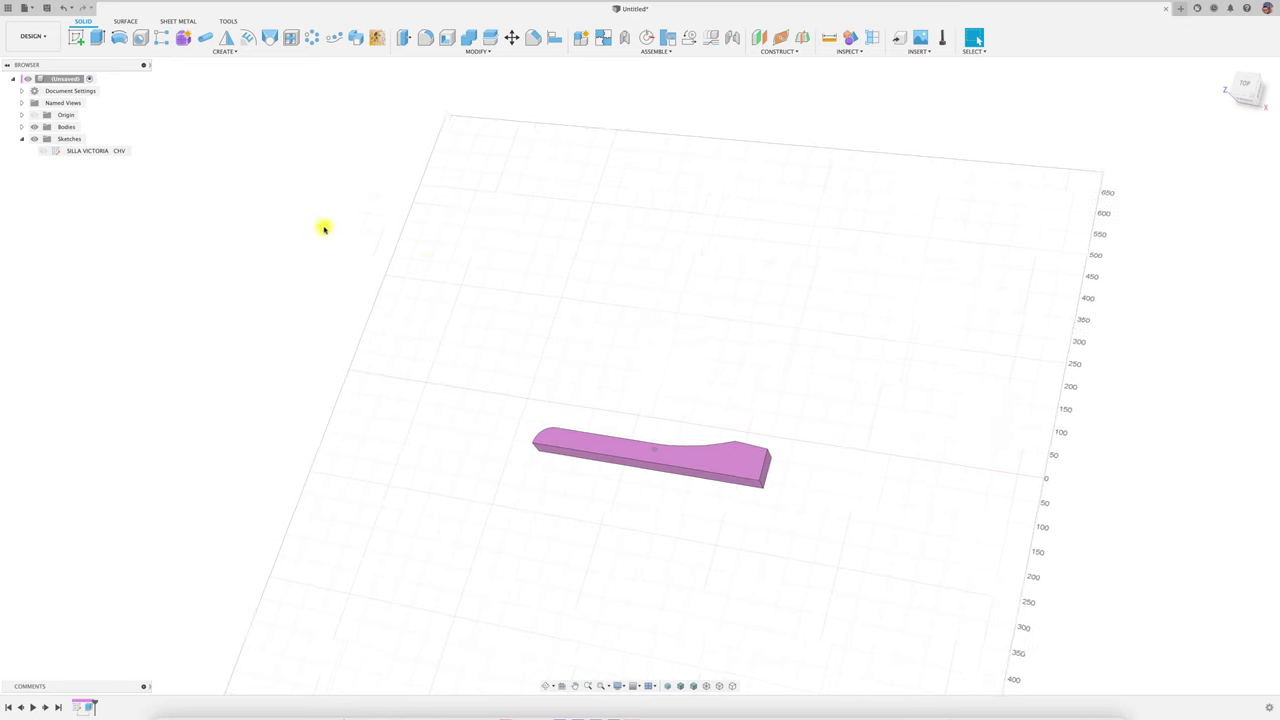
Show the SILLA VICTORIA CHV sketch again and zoom in on the parts.
left_click(43, 151)
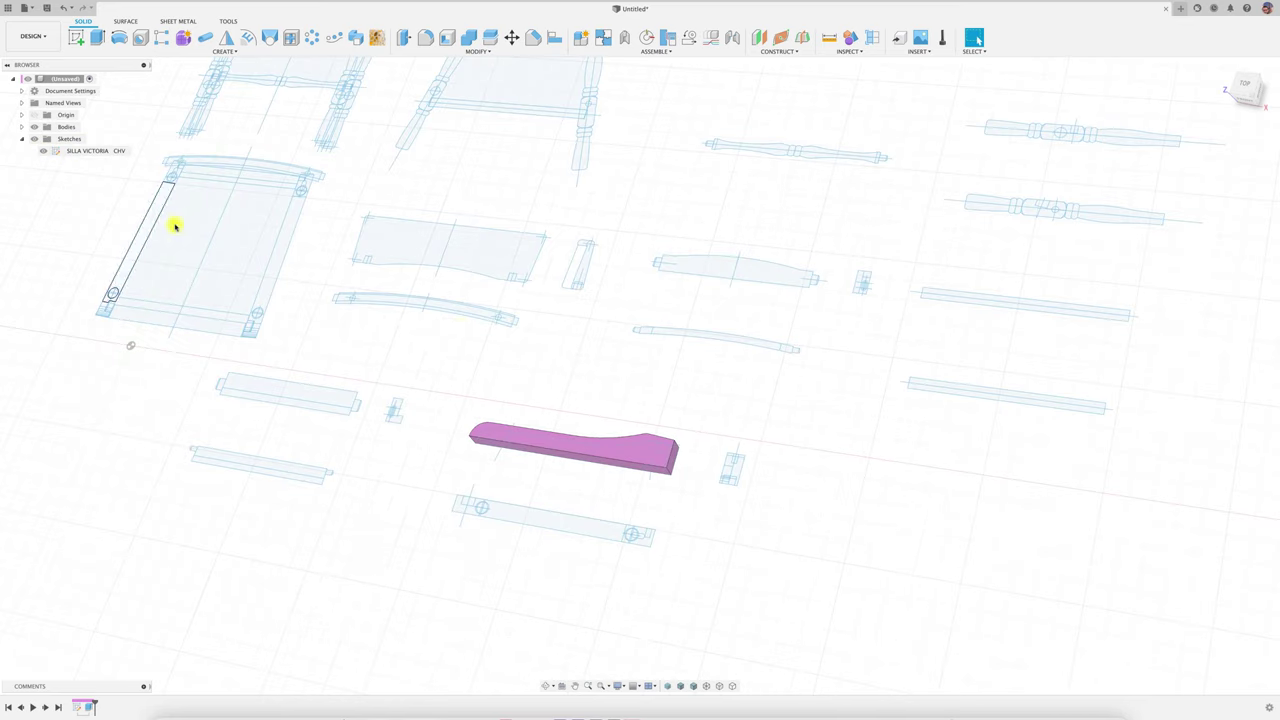
scroll(463, 332, "up", 2)
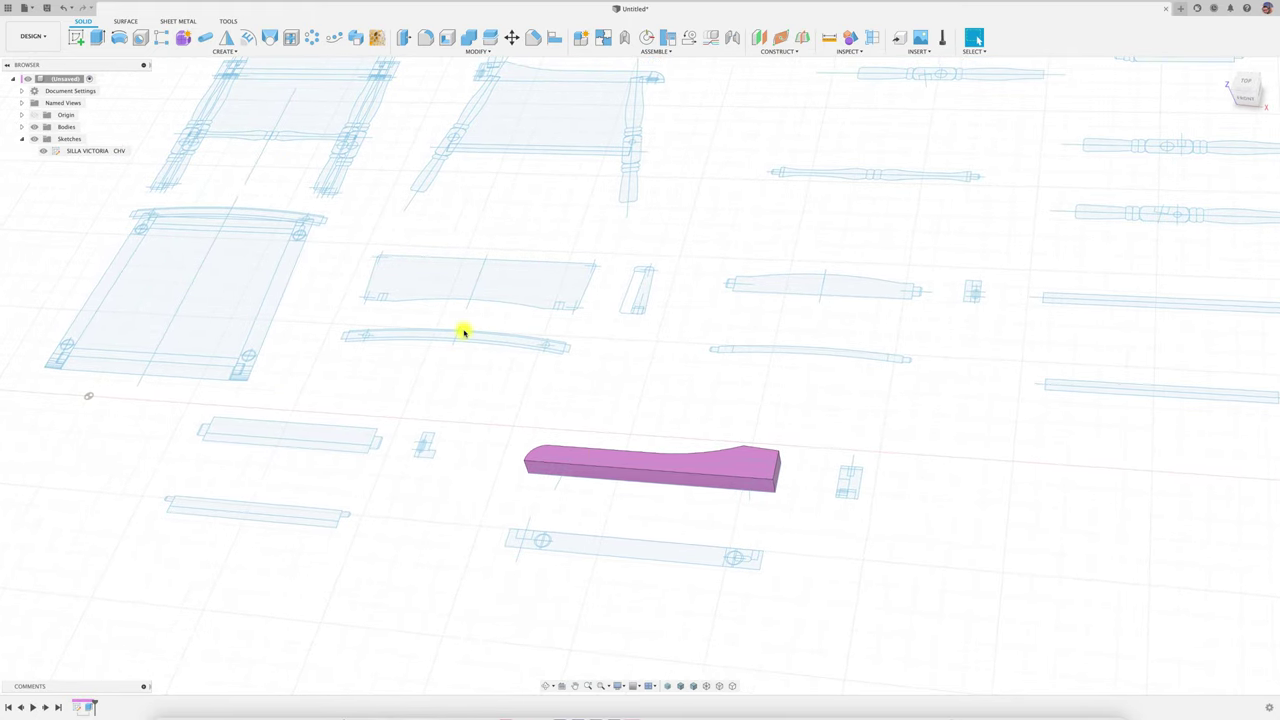
scroll(531, 466, "up", 2)
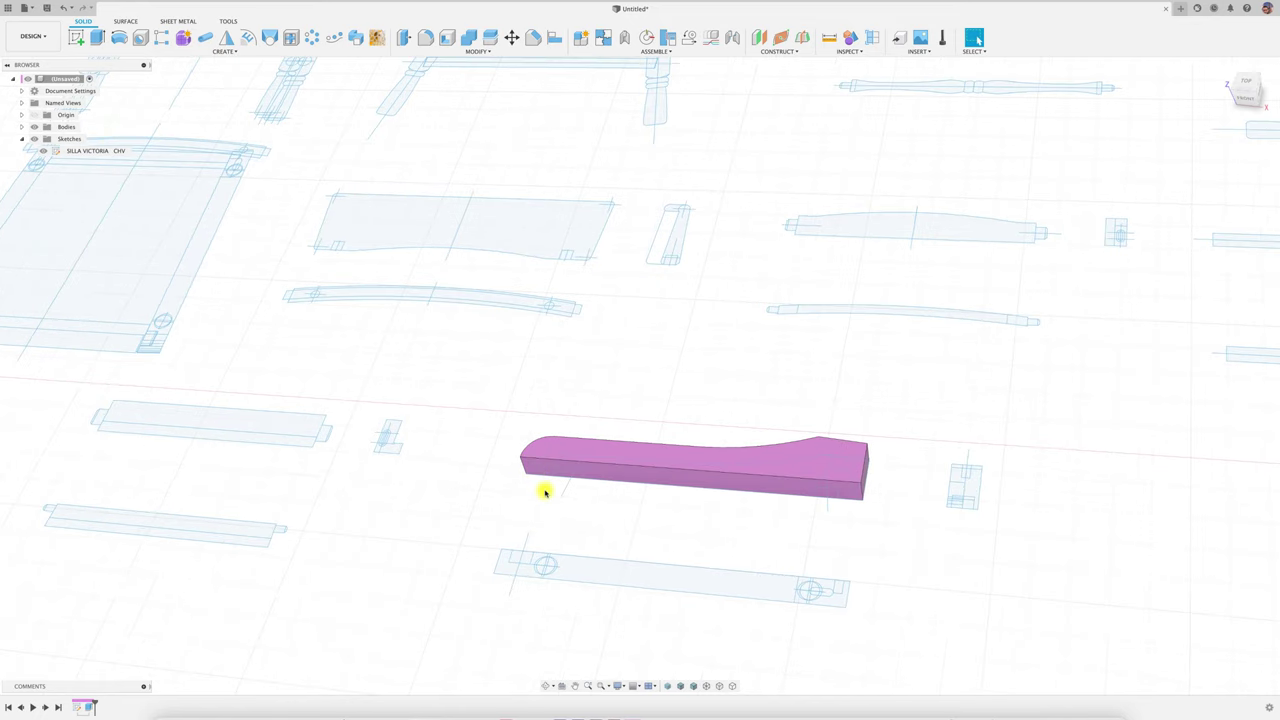
scroll(543, 489, "up", 2)
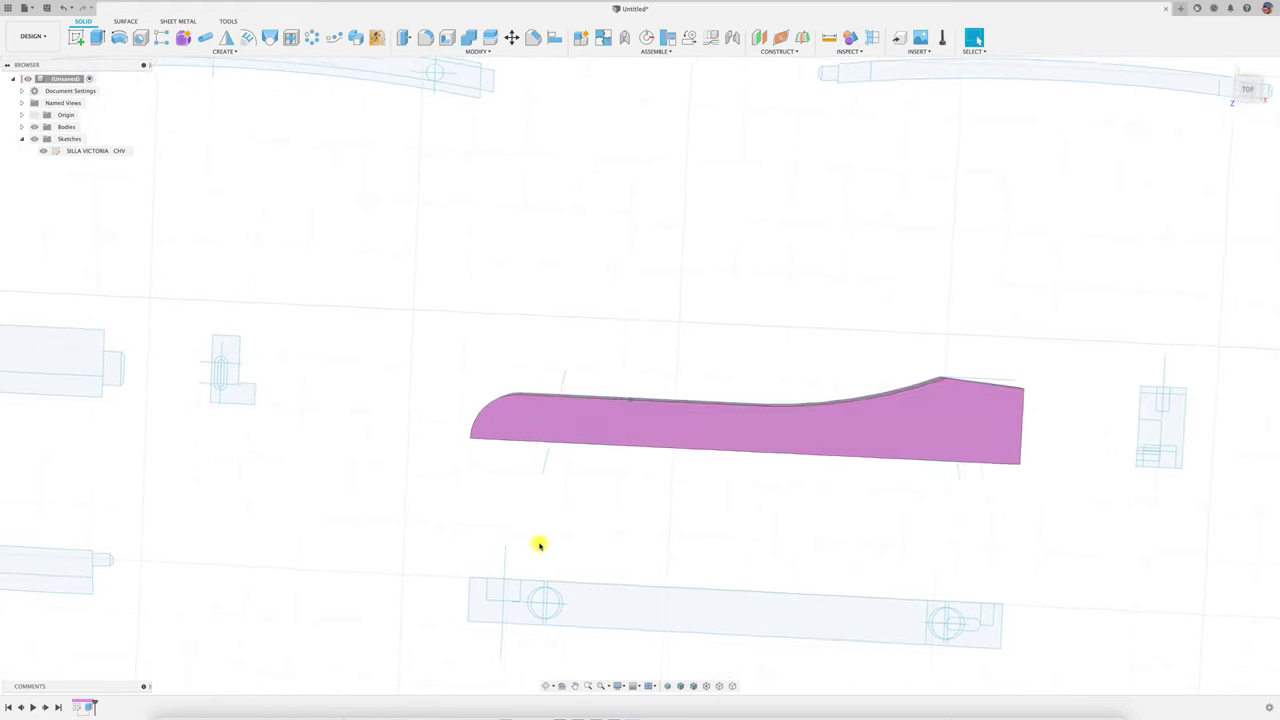
key("ctrl+Up")
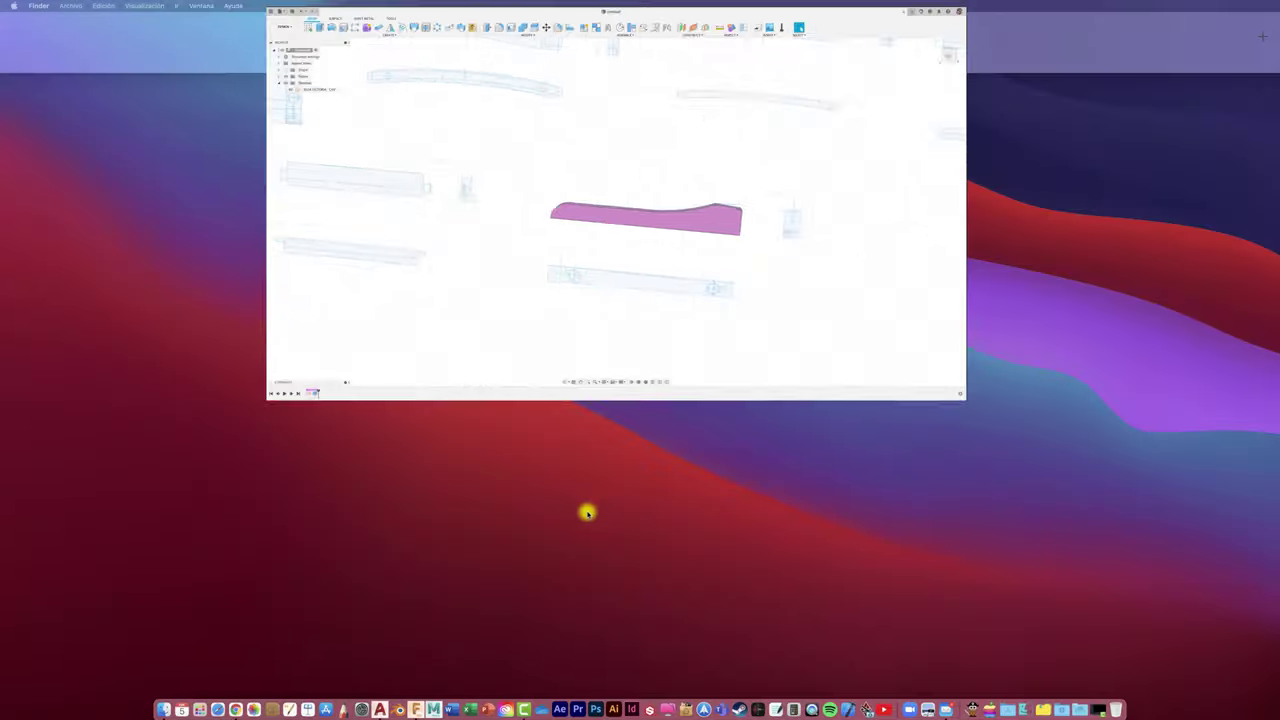
left_click(677, 51)
middle_click_drag(539, 411, 831, 260)
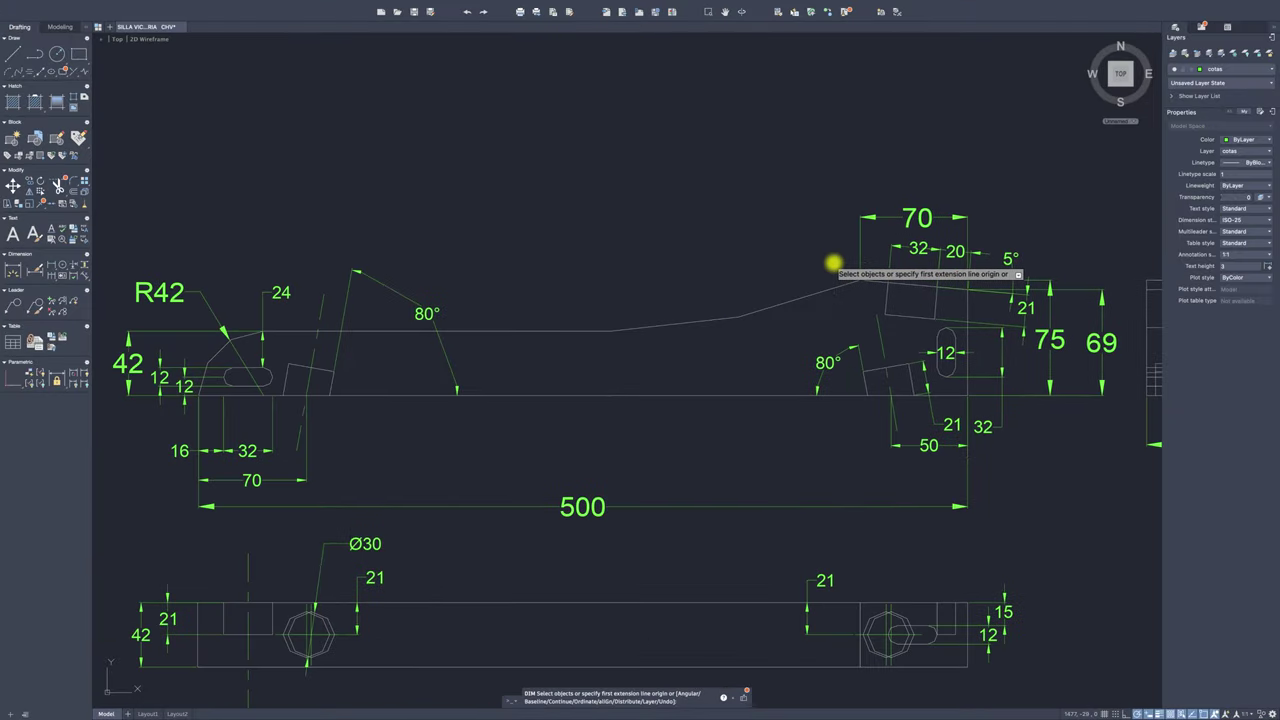
scroll(580, 366, "up", 2)
scroll(585, 386, "down", 1)
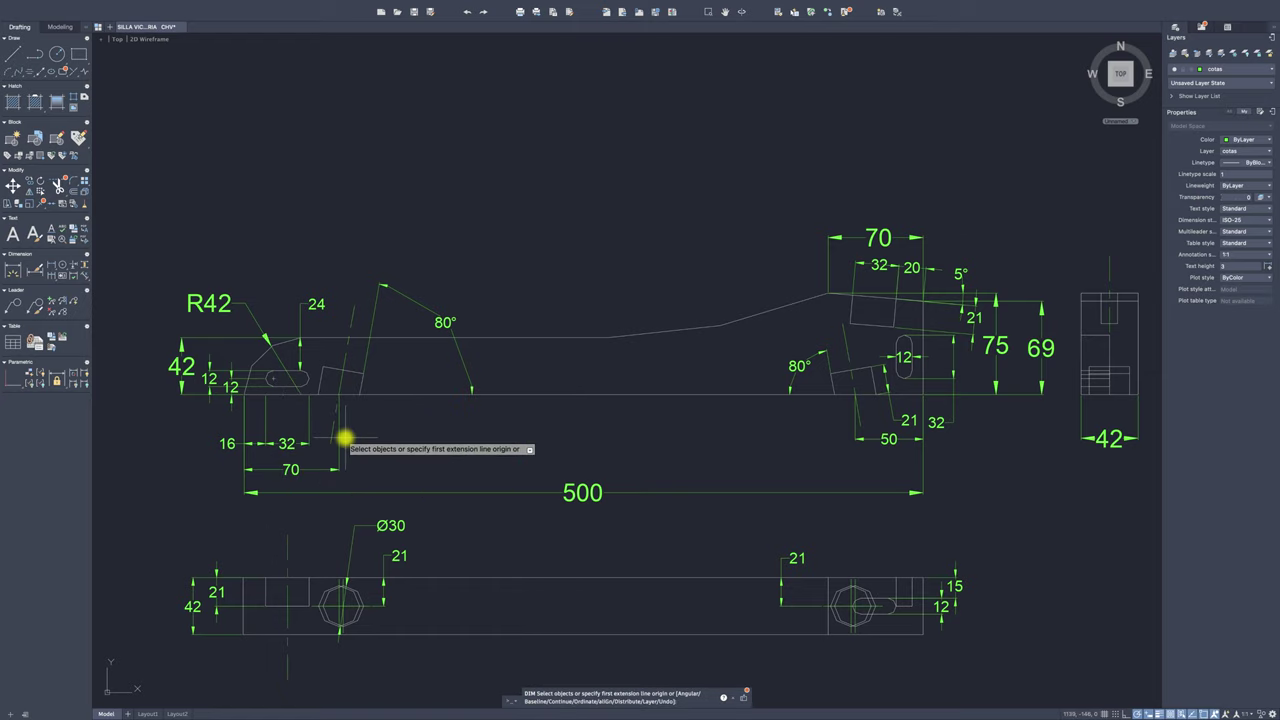
type("c")
key("Return")
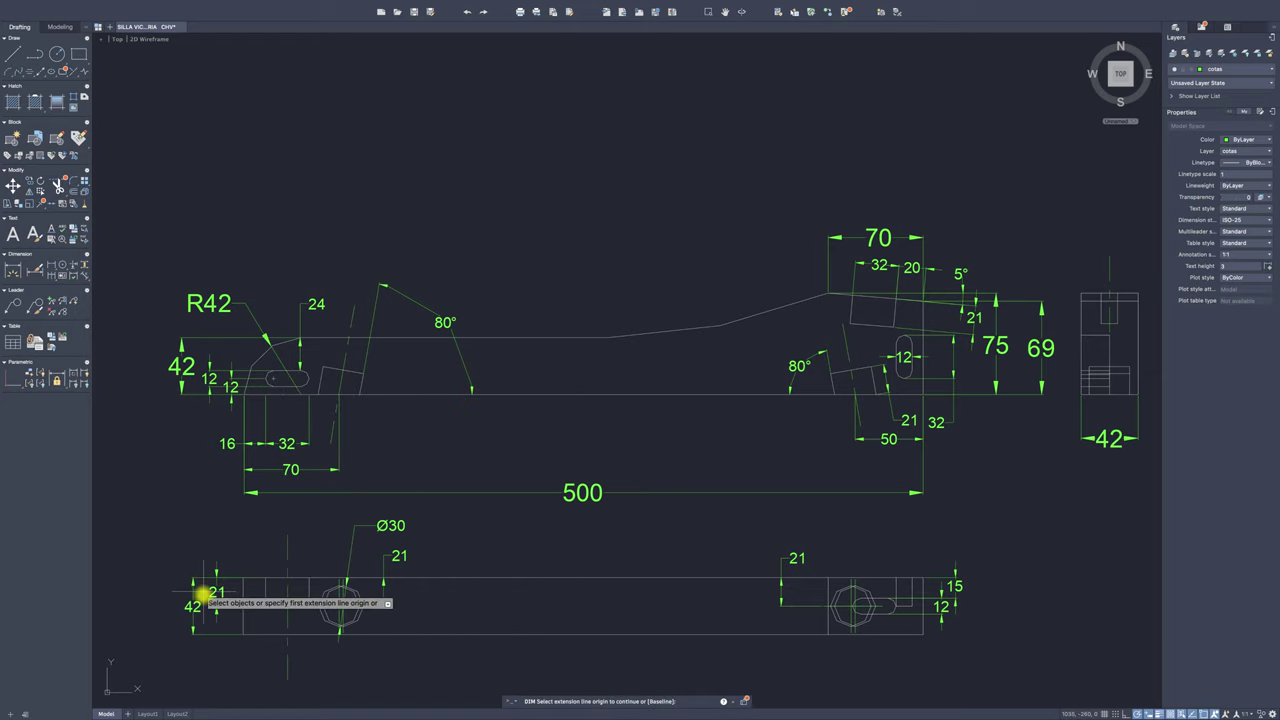
key("Return")
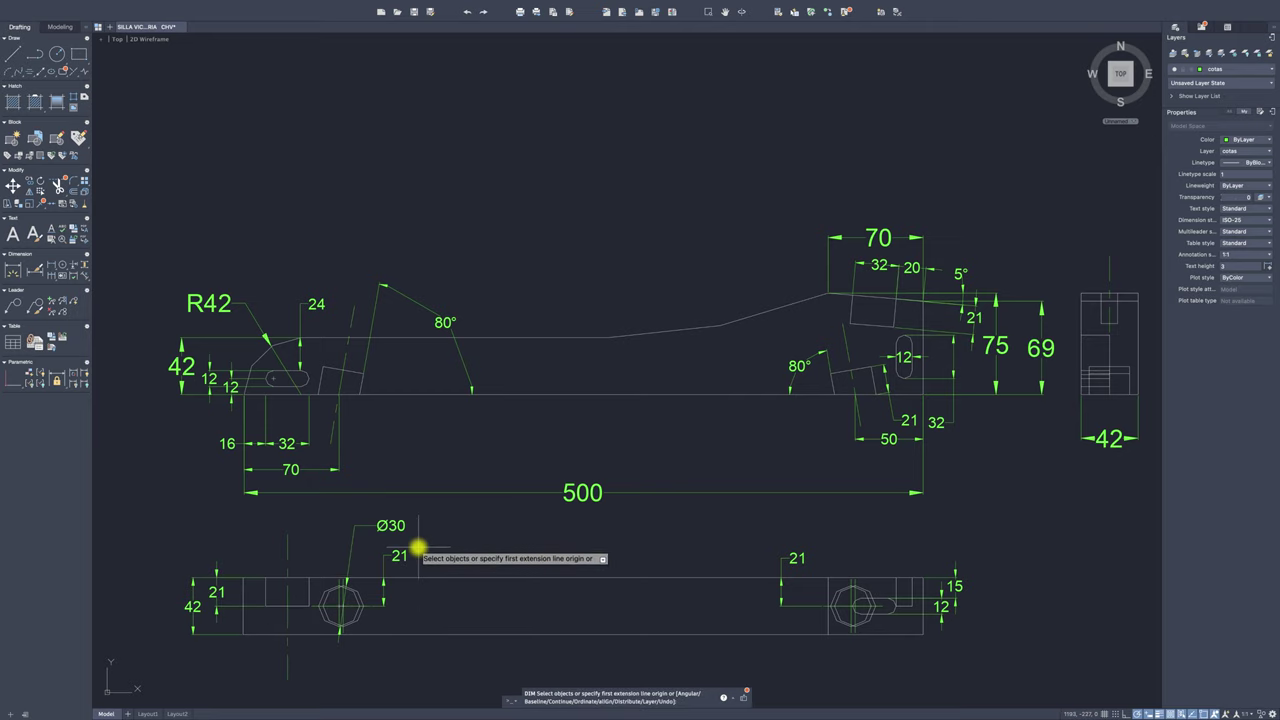
key("ctrl+Up")
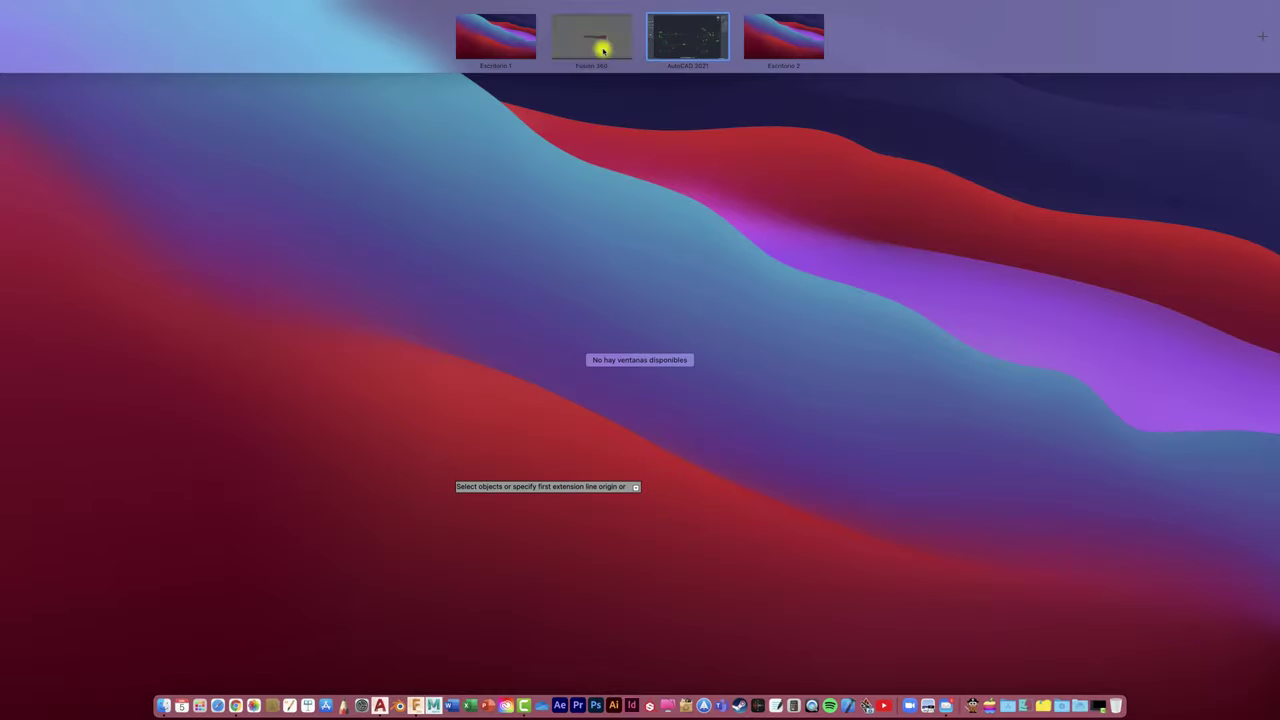
left_click(600, 36)
Create Sketch5 on the top face of the side rail body (Body1).
mouse_move(600, 454)
middle_mouse_down("shift")
mouse_move(309, 314)
mouse_move(443, 403)
mouse_move(592, 371)
mouse_move(586, 394)
mouse_move(586, 357)
mouse_move(594, 366)
middle_mouse_up("shift")
left_click(597, 370)
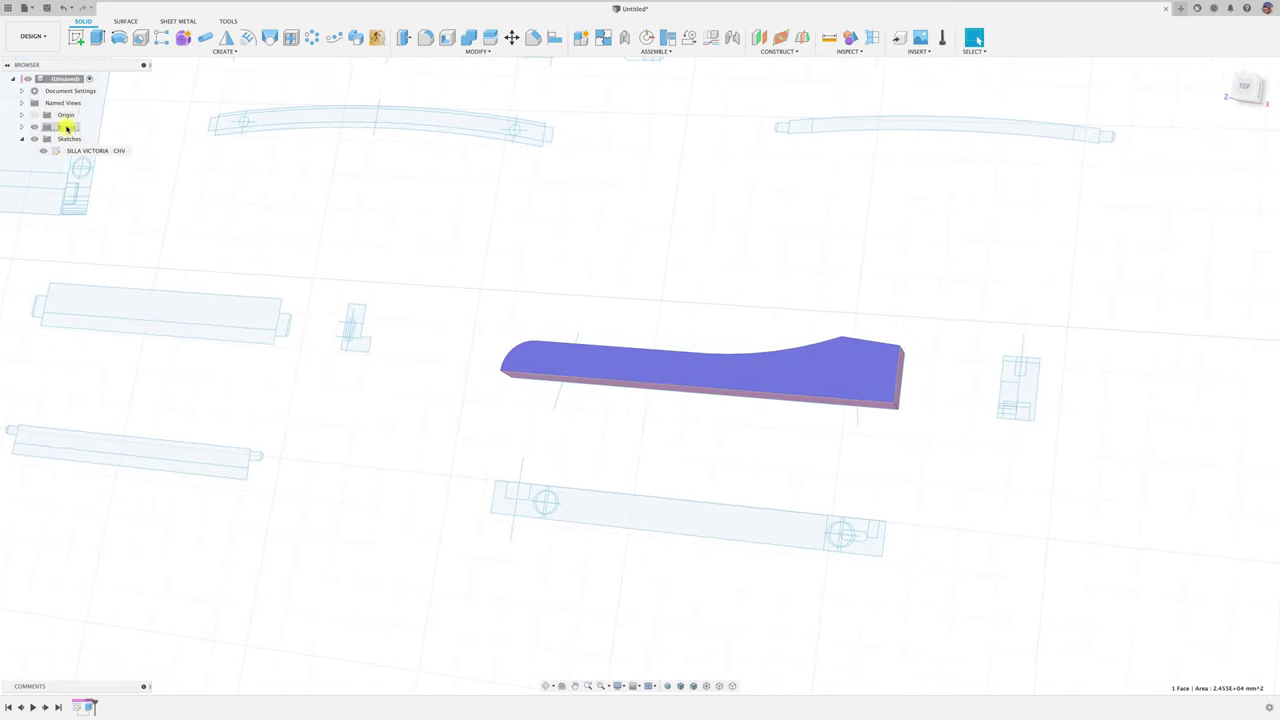
left_click(432, 271)
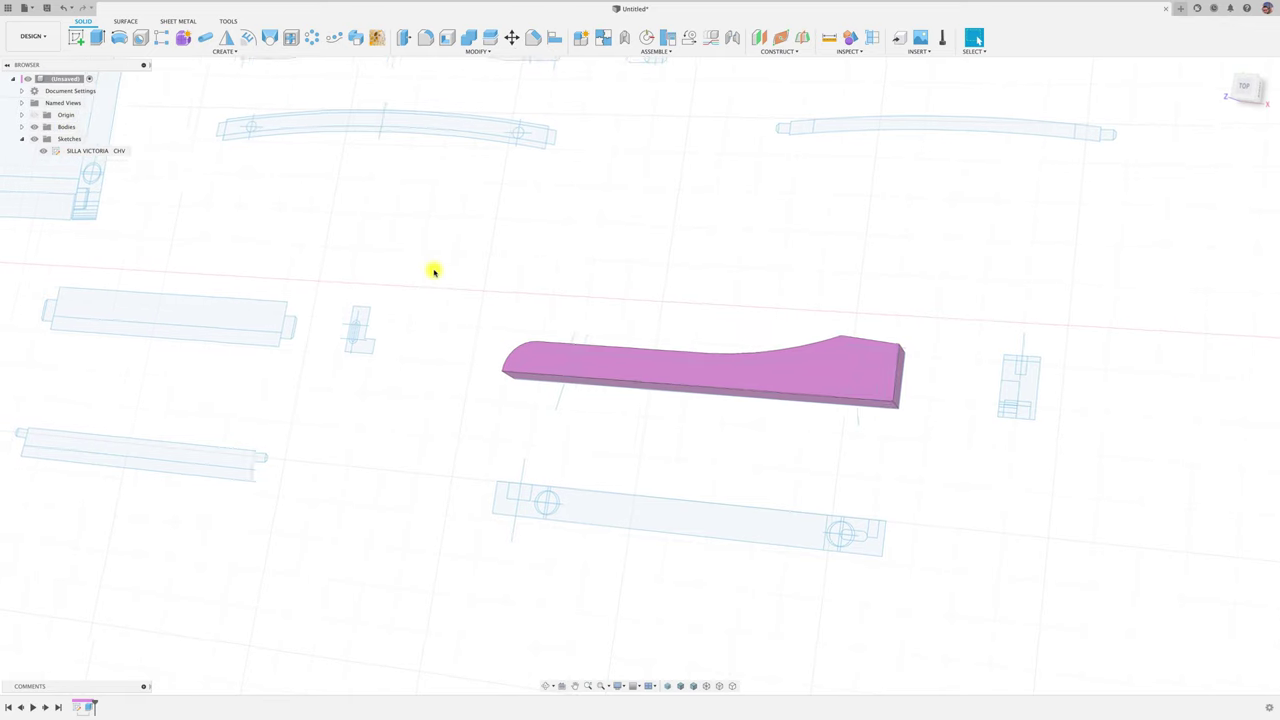
middle_click_drag(432, 271, 466, 257, "shift")
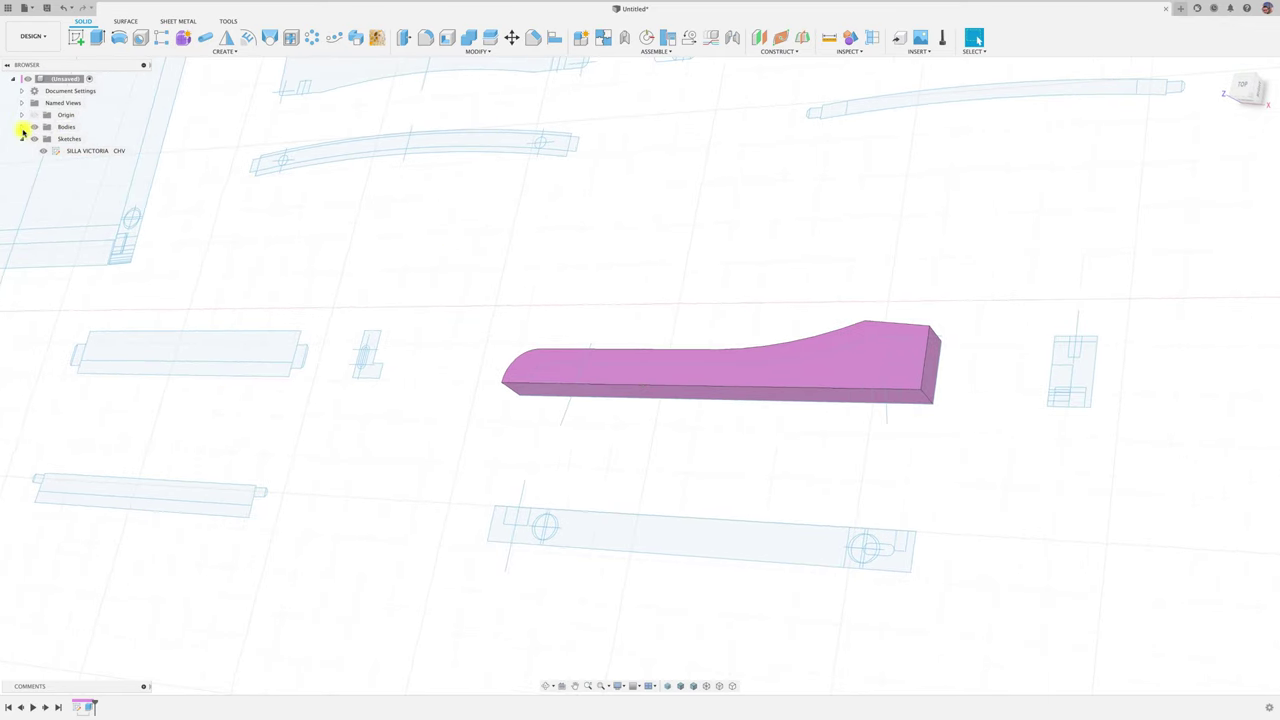
left_click(75, 139)
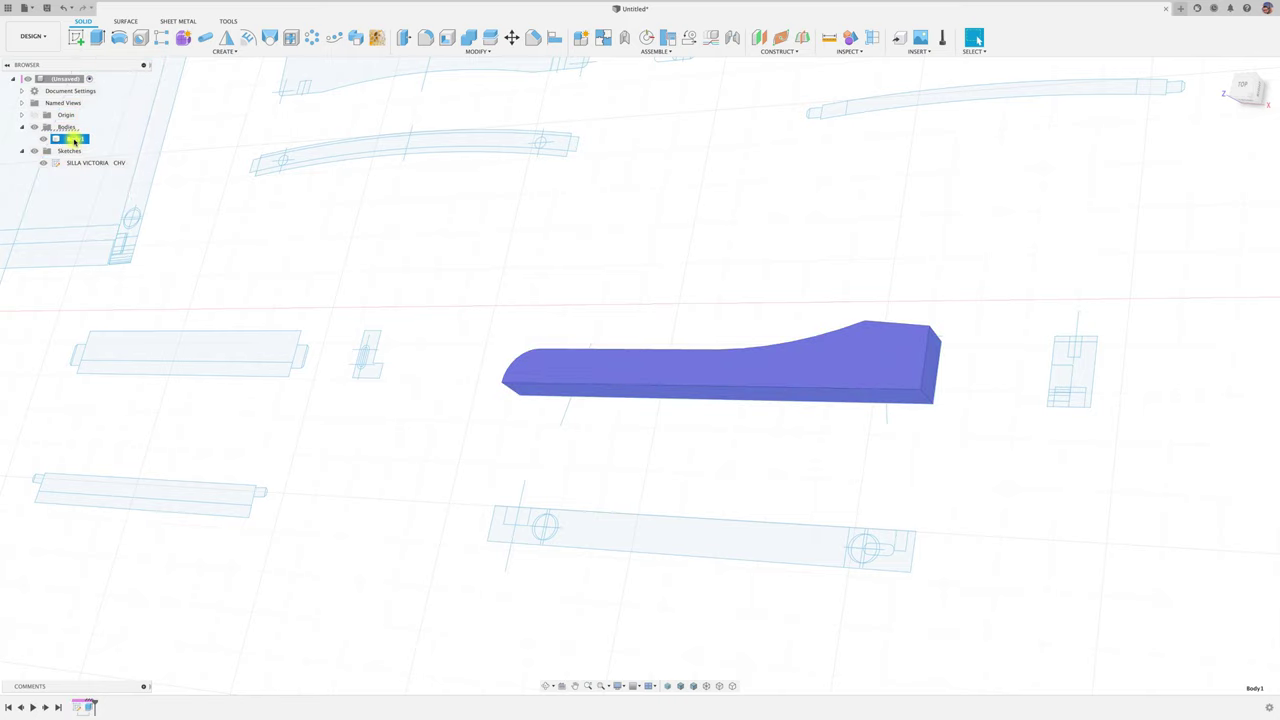
left_click(320, 234)
middle_click_drag(320, 234, 329, 205, "shift")
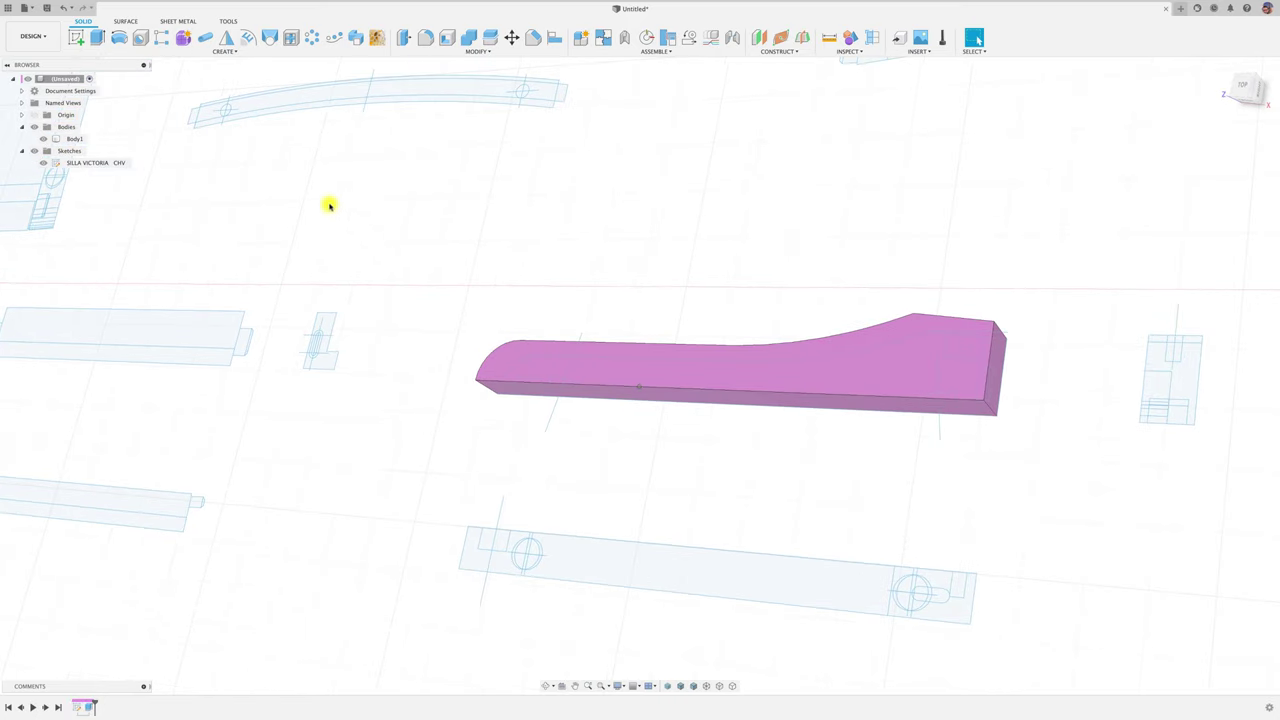
left_click(651, 371)
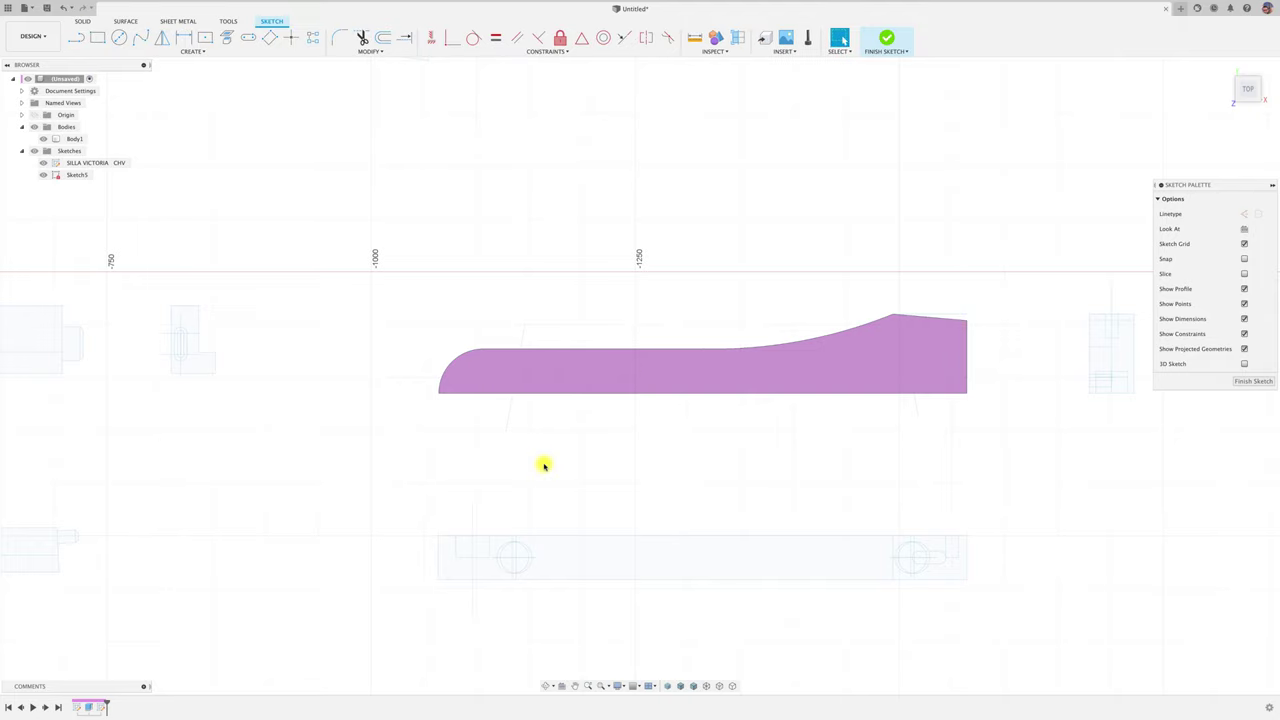
Project the slot edges into Sketch5 with the Project (P) tool.
key("p")
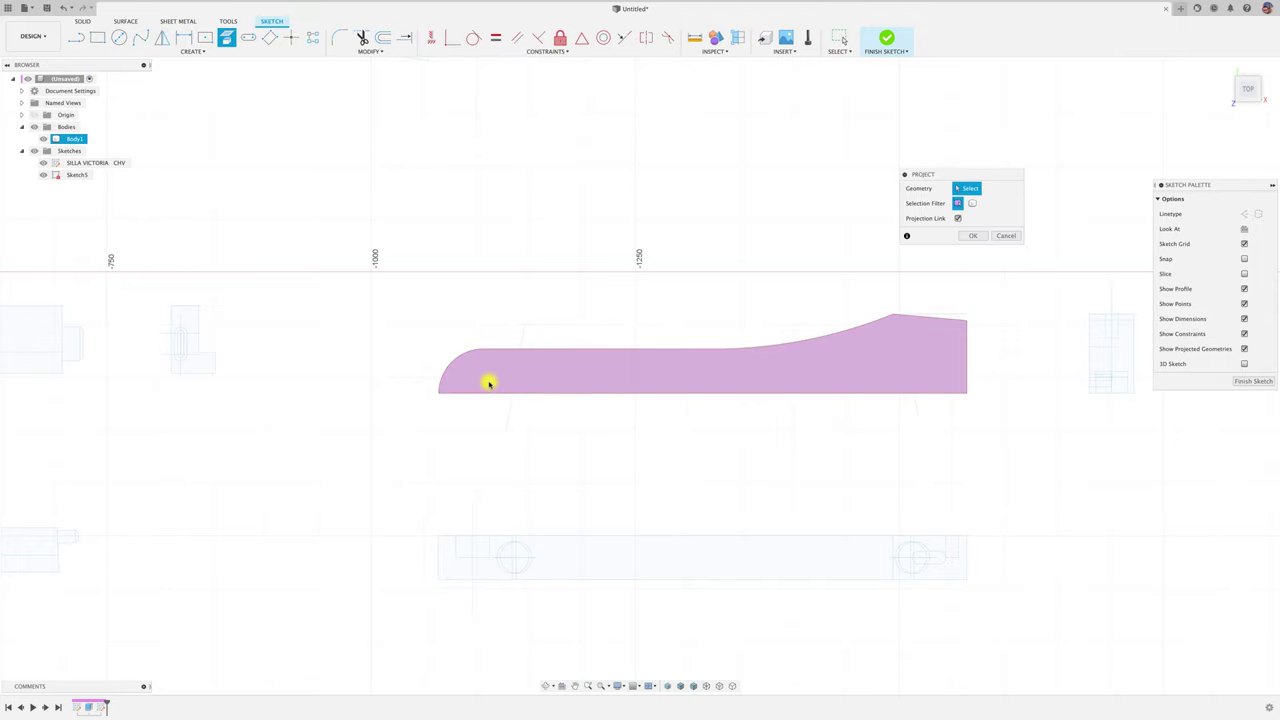
middle_click_drag(498, 381, 494, 383, "shift")
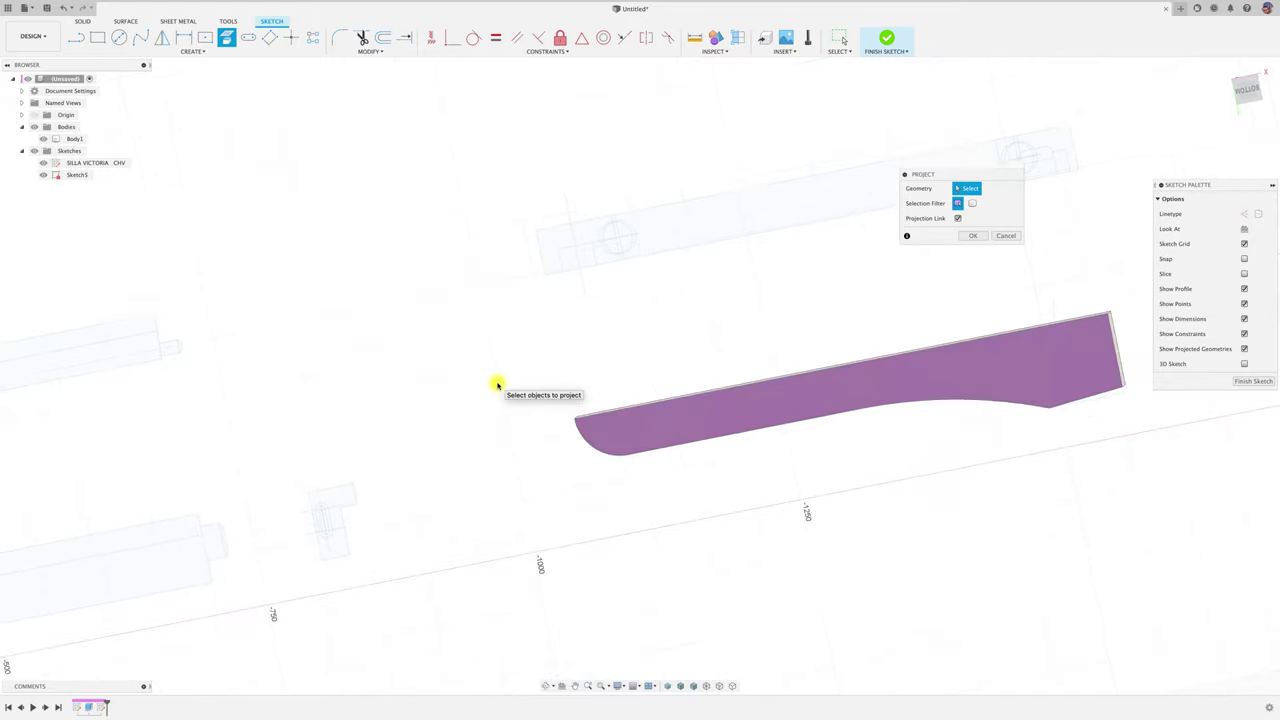
scroll(577, 487, "up", 3)
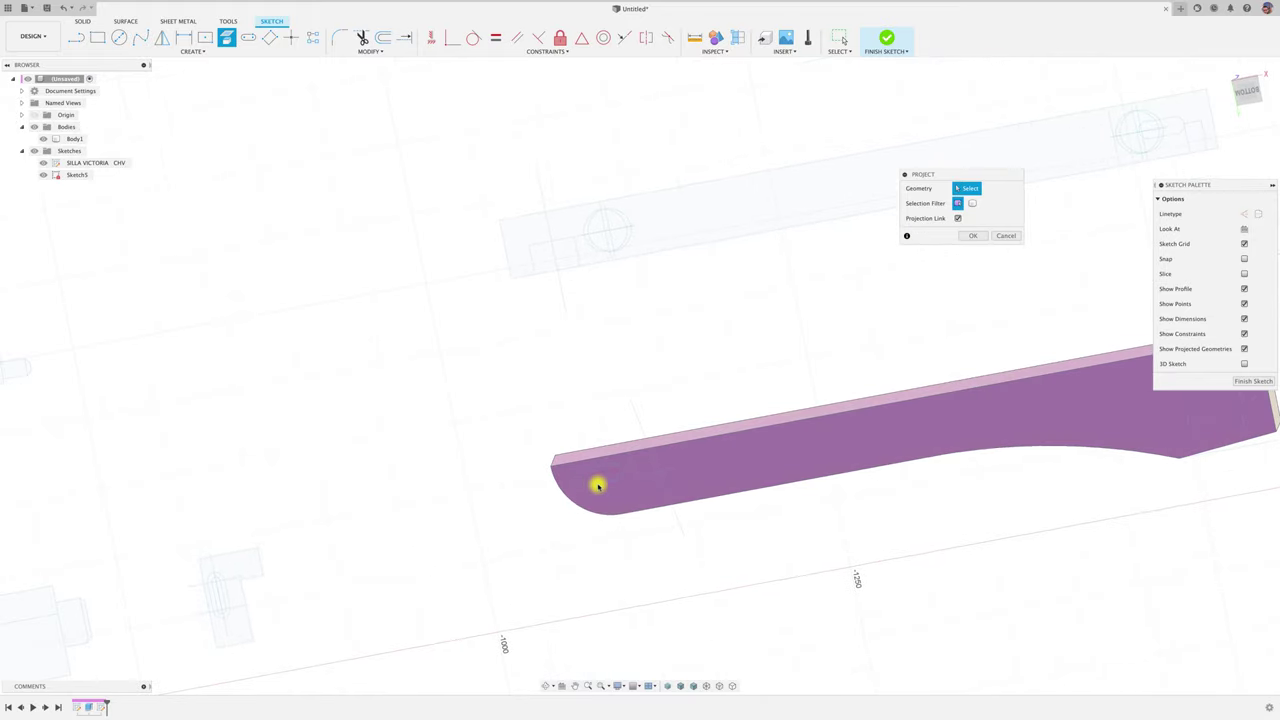
left_click(624, 476)
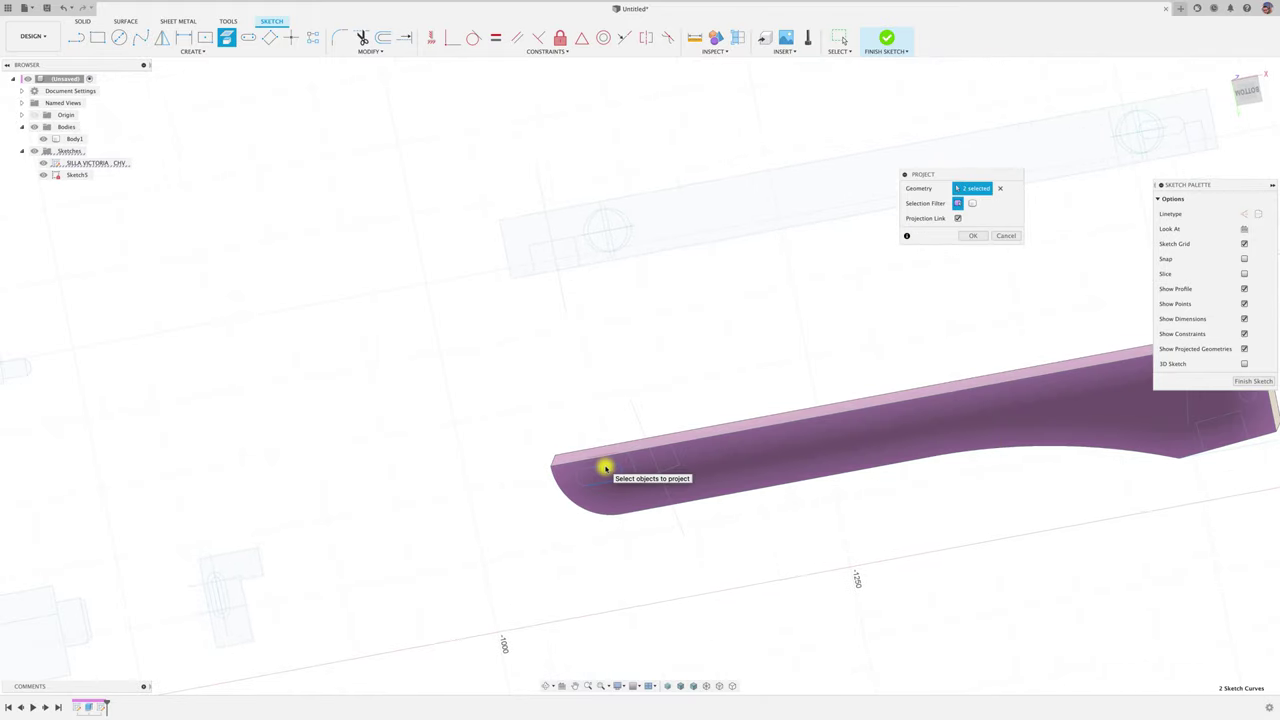
left_click(578, 481)
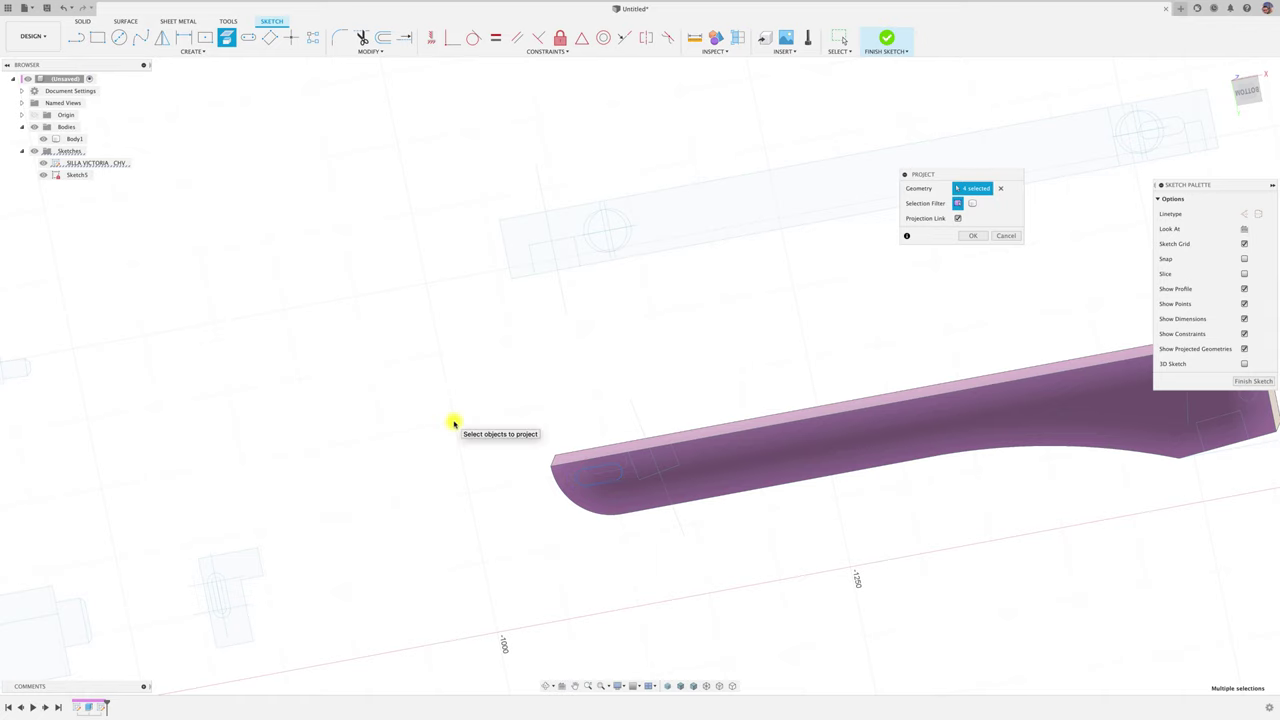
Extrude the projected slot profile as a cut into the side rail.
key("e")
left_click(590, 494)
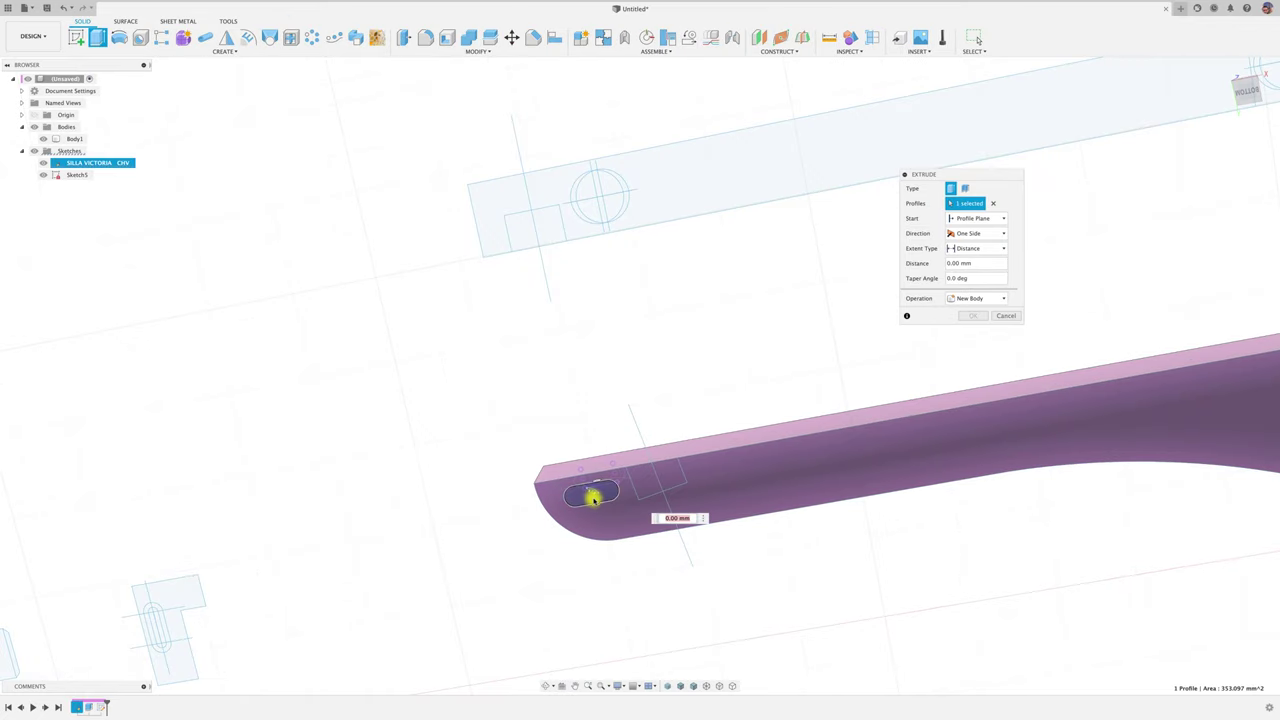
left_click_drag(590, 494, 510, 486)
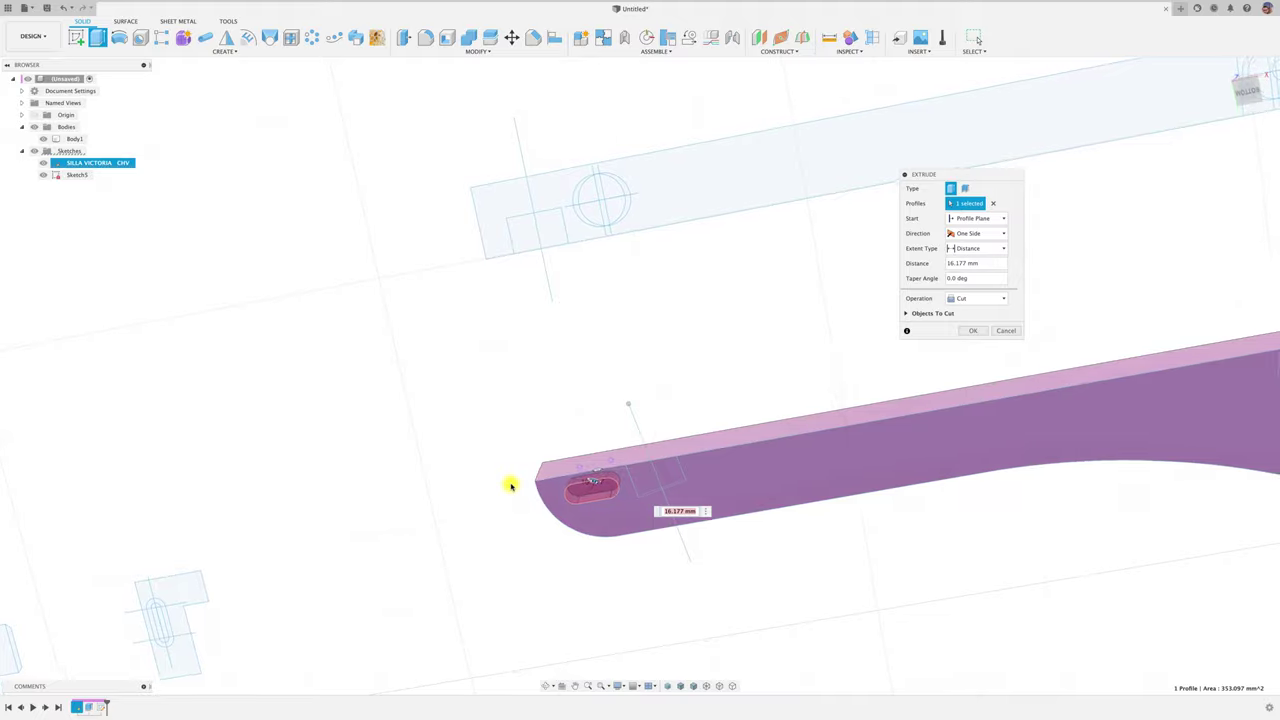
Confirm the slot depth in AutoCAD, then set the cut to 21 mm and apply it.
key("ctrl+Up")
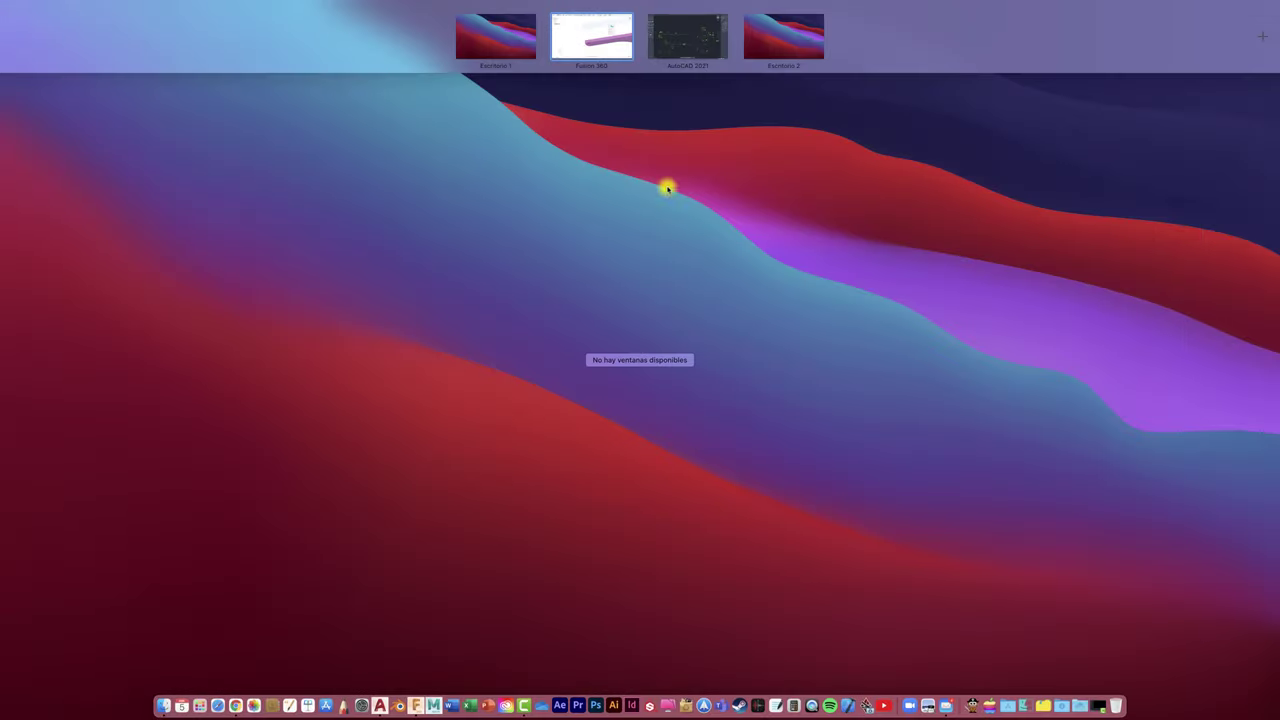
left_click(690, 42)
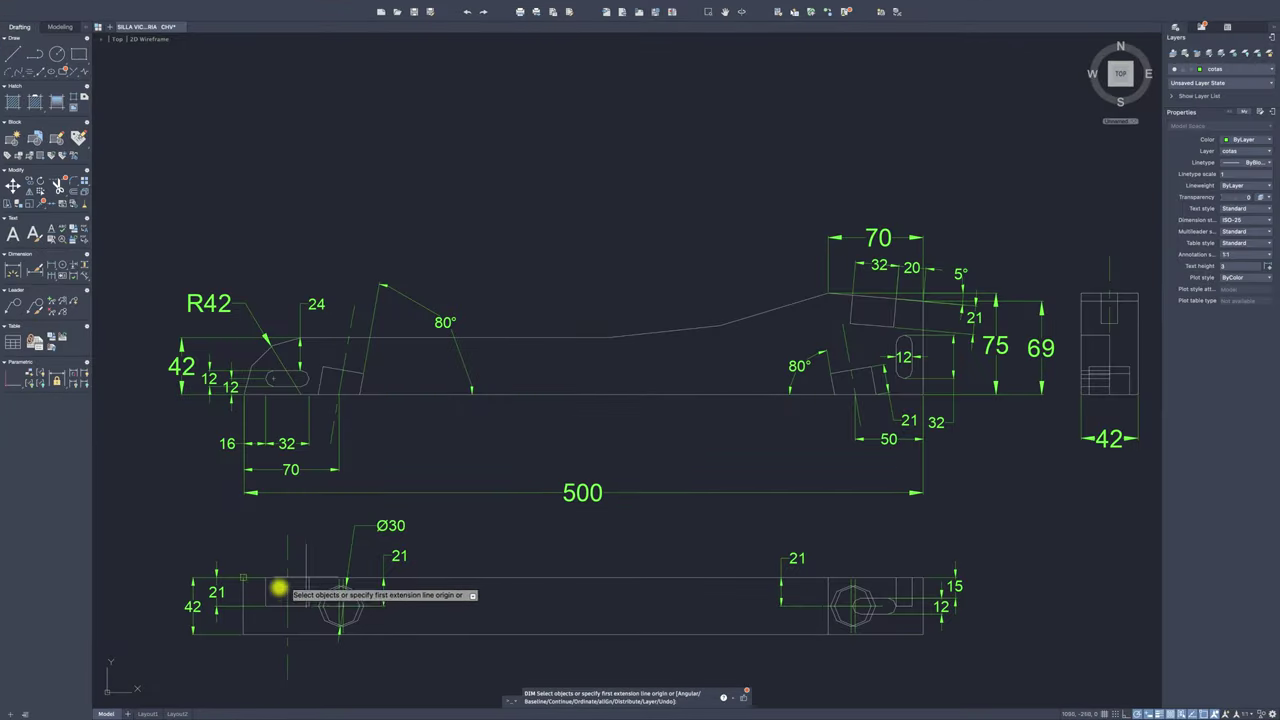
key("ctrl+Up")
left_click(586, 42)
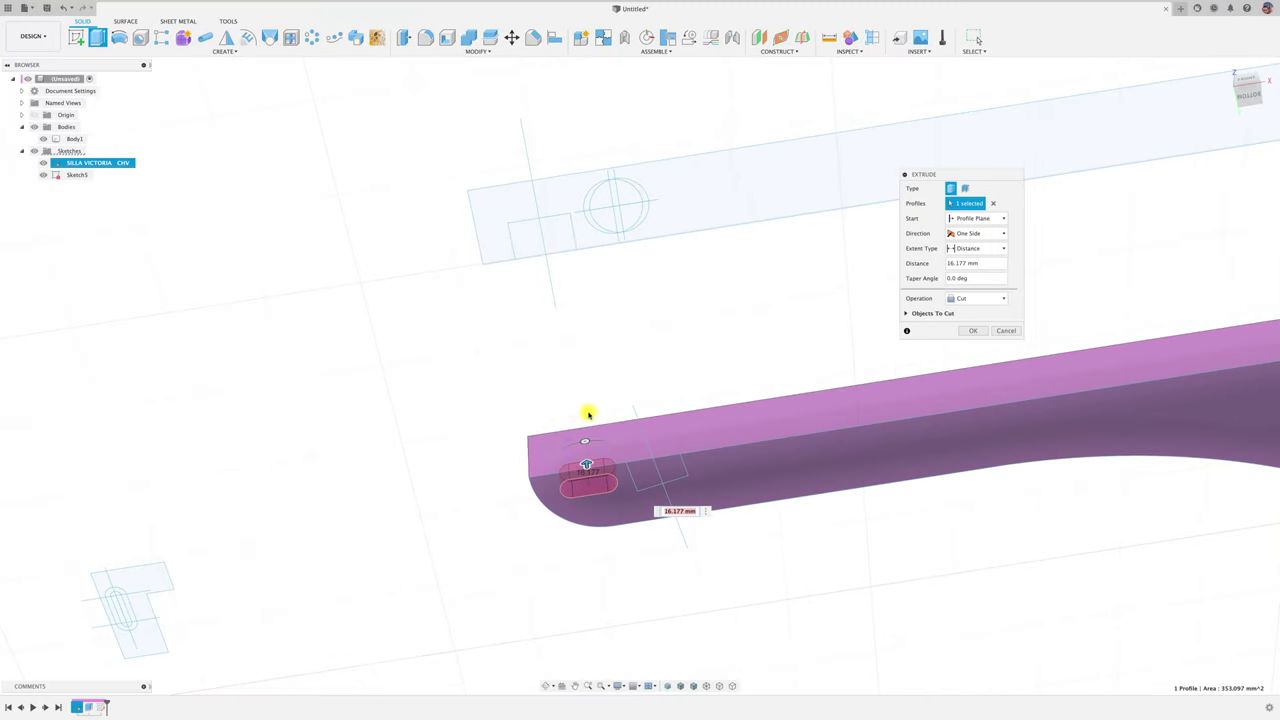
left_click_drag(985, 264, 990, 264)
left_click(968, 331)
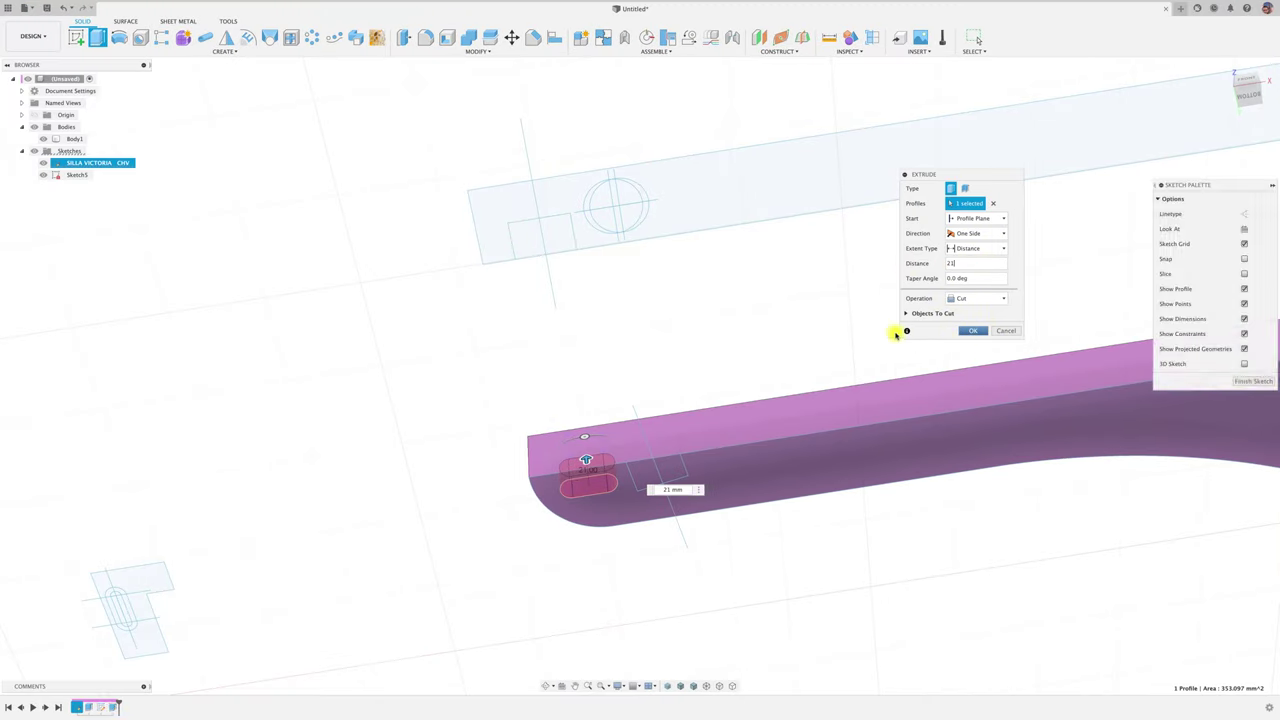
Zoom out, view from TOP, then orbit into a perspective overview of all chair parts.
scroll(767, 365, "down", 5, "shift")
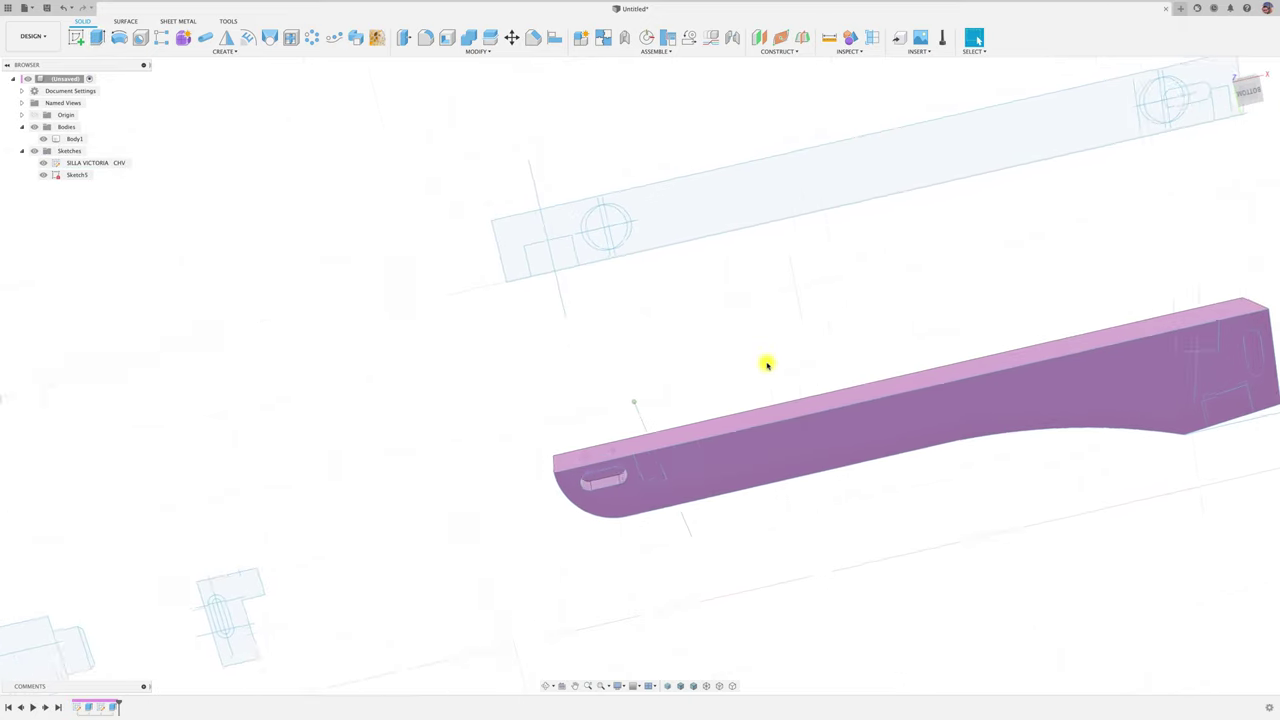
scroll(767, 365, "down", 5, "shift")
scroll(767, 365, "down", 5, "shift")
scroll(768, 368, "down", 3, "shift")
scroll(767, 368, "down", 3, "shift")
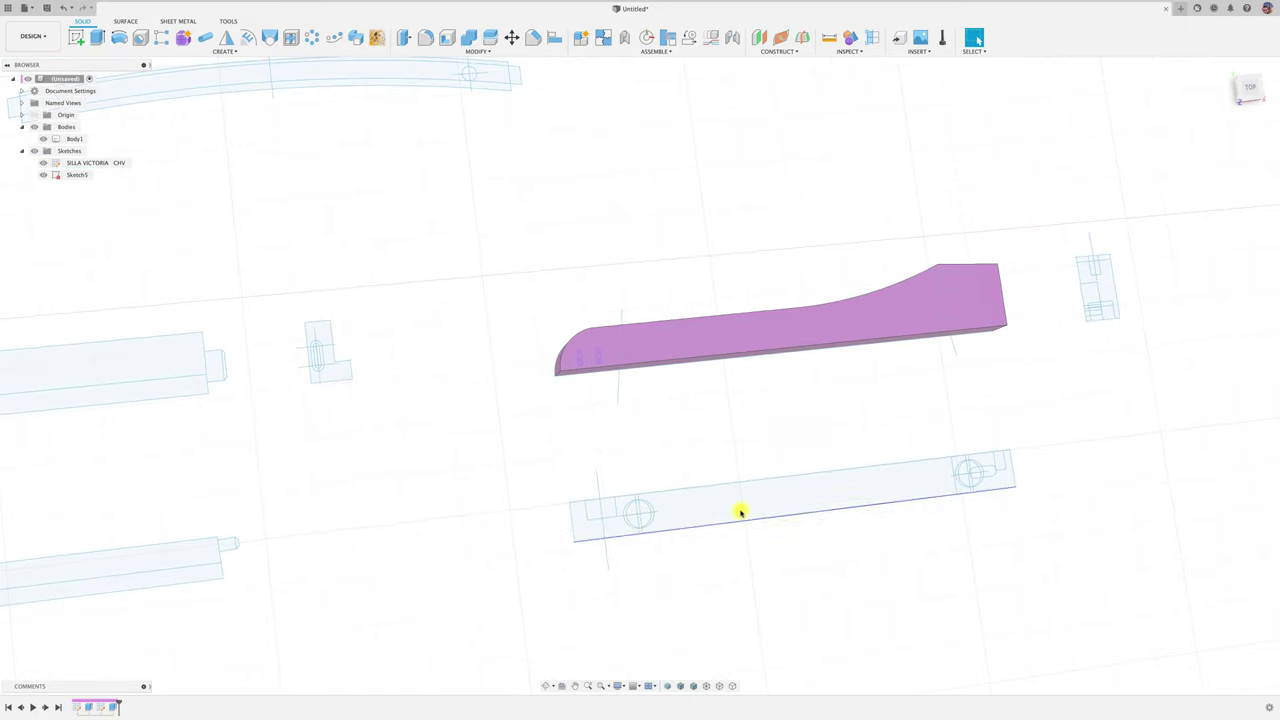
scroll(791, 486, "down", 2, "shift")
left_click(1241, 91)
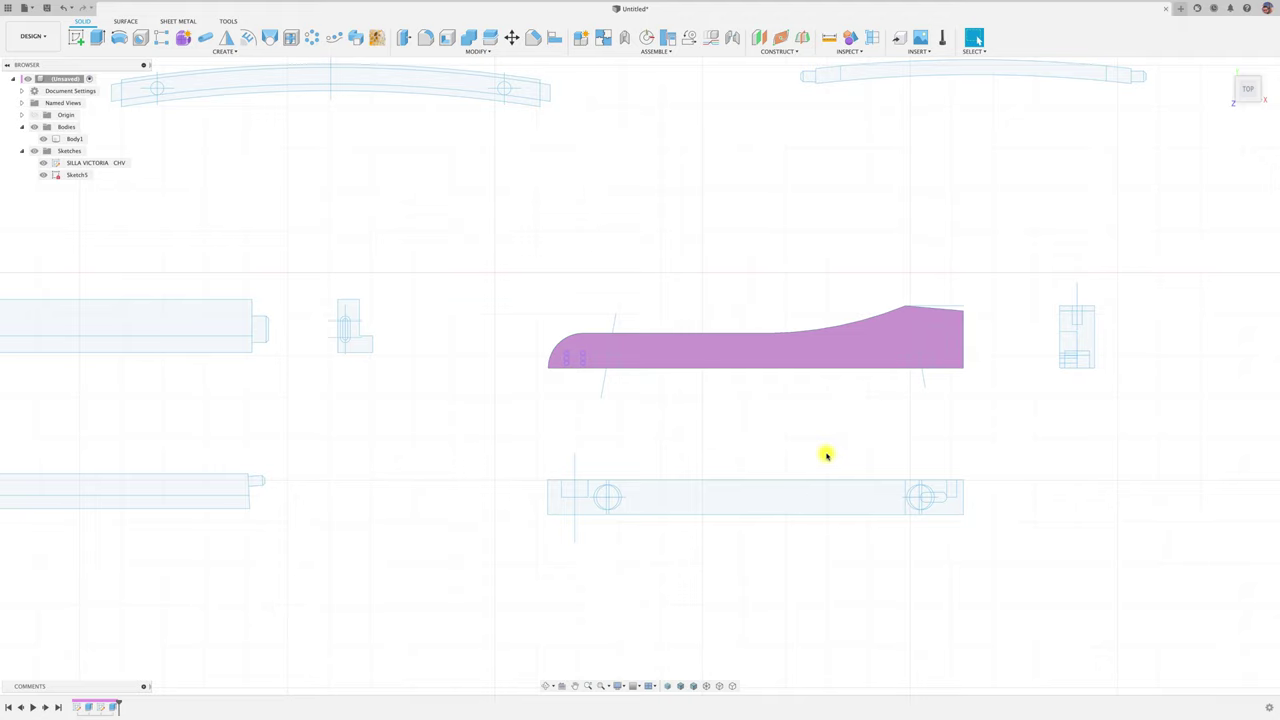
scroll(826, 454, "down", 3)
scroll(826, 452, "down", 3)
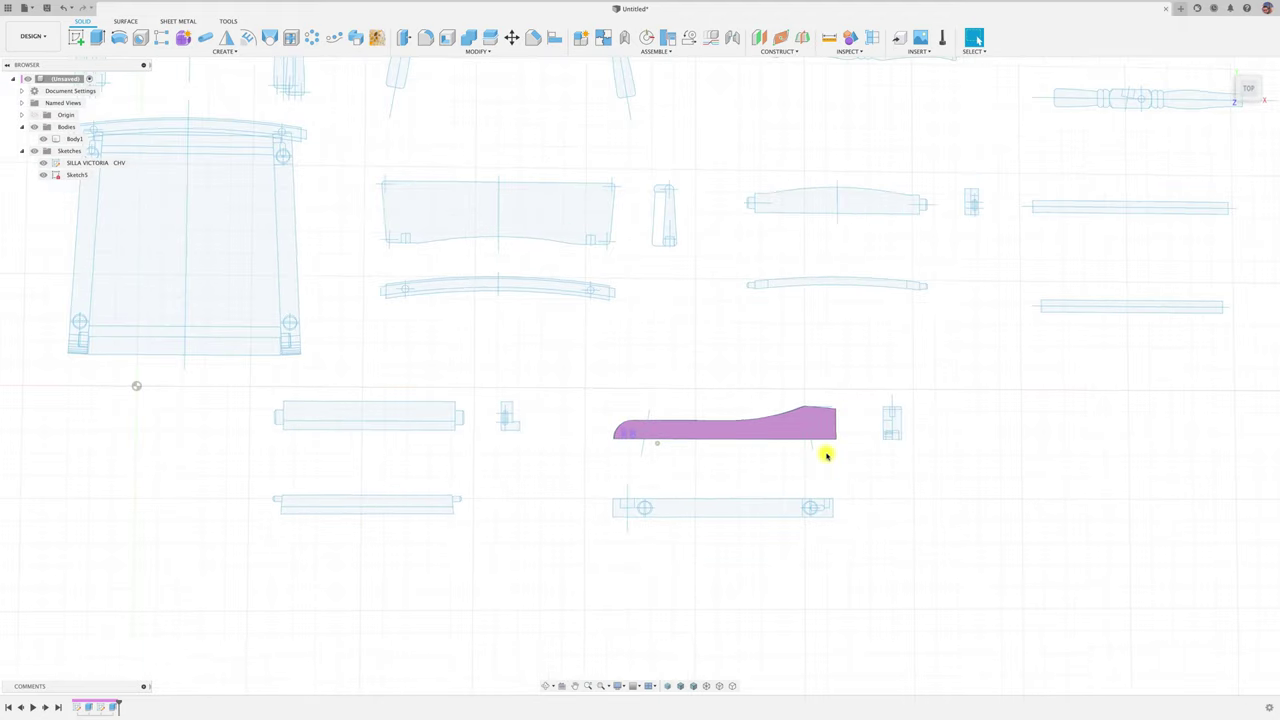
middle_click_drag(736, 373, 774, 457, "shift")
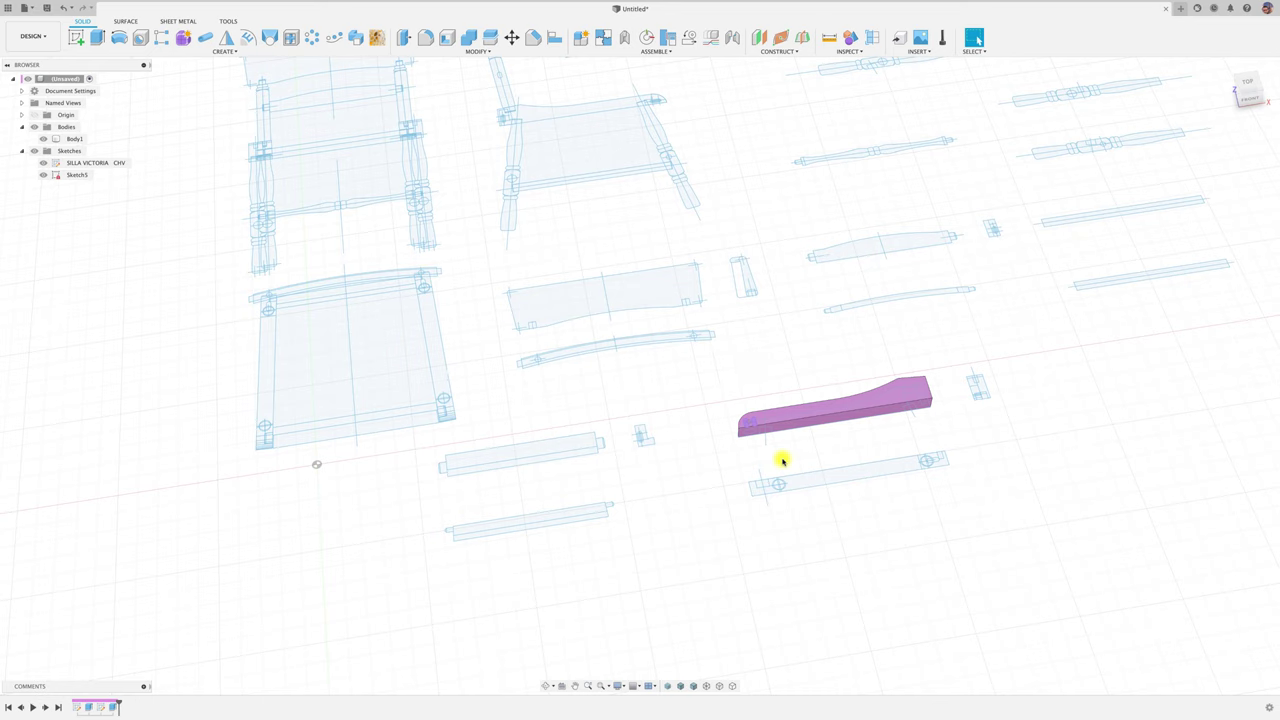
scroll(783, 460, "up", 1)
scroll(880, 452, "up", 1)
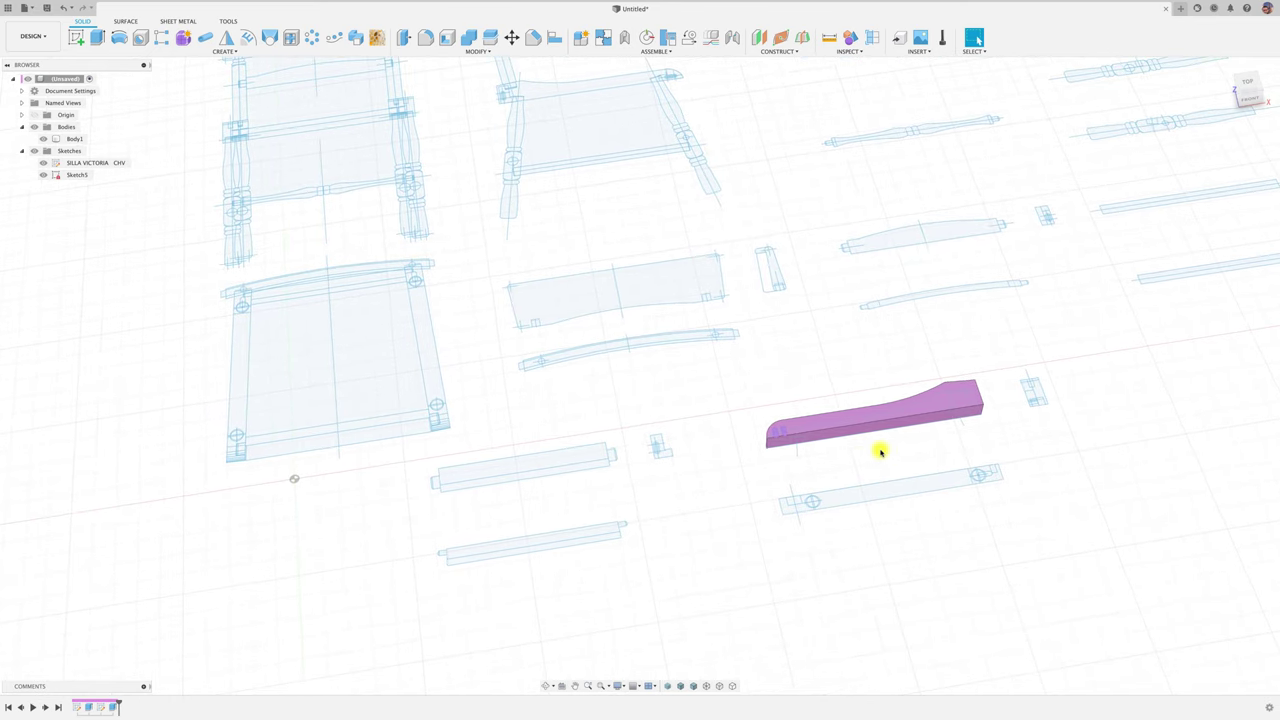
scroll(880, 452, "up", 1)
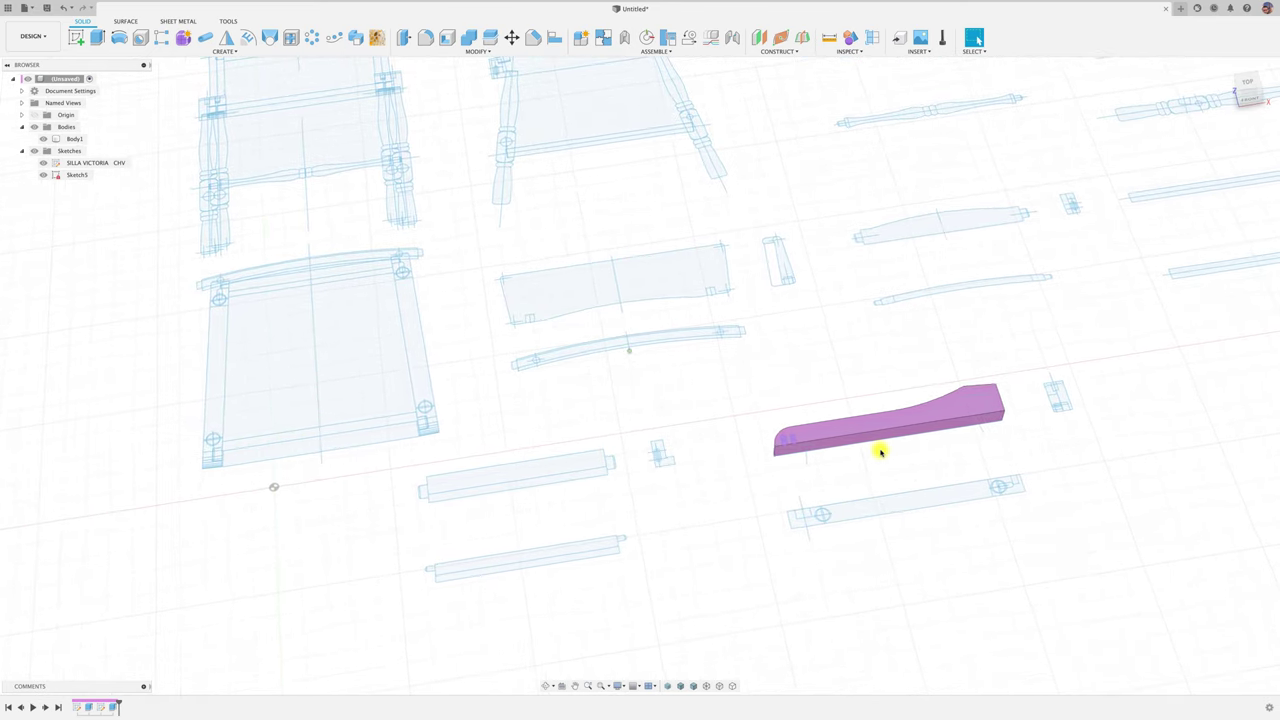
Convert the side rail Body1 into a component with Create Components from Bodies.
left_click(82, 138)
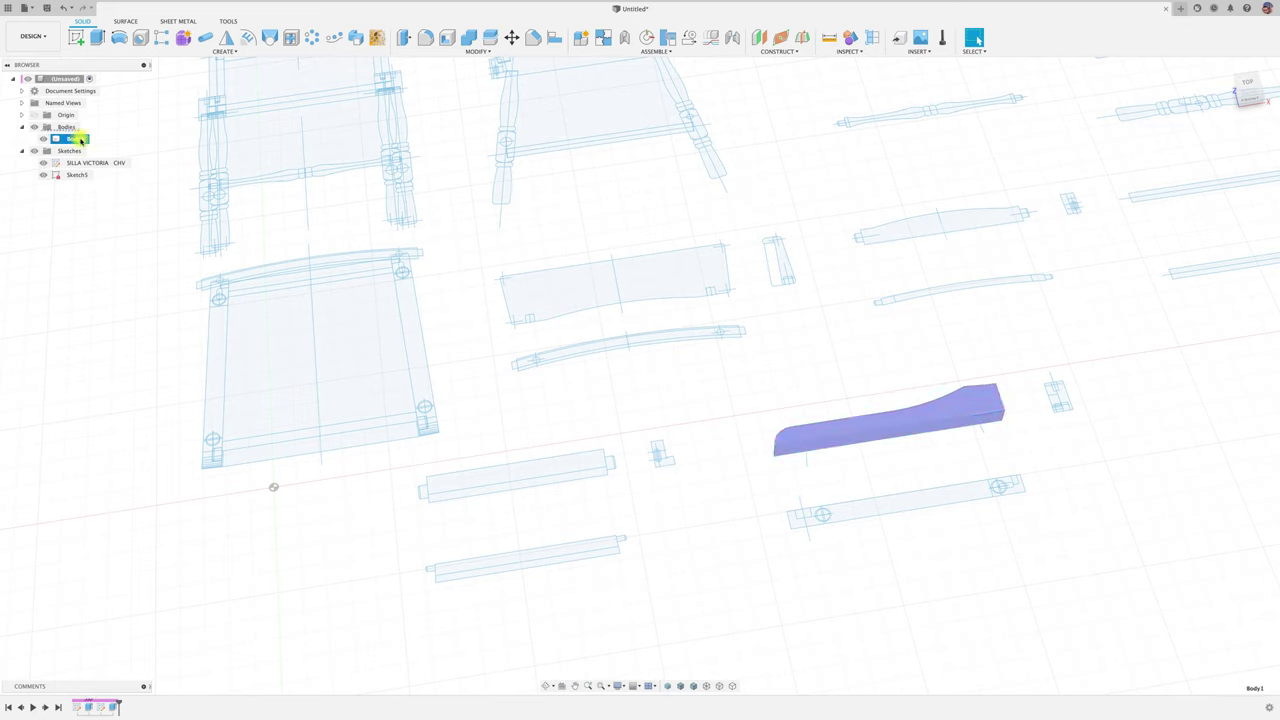
right_click(82, 140)
left_click(139, 173)
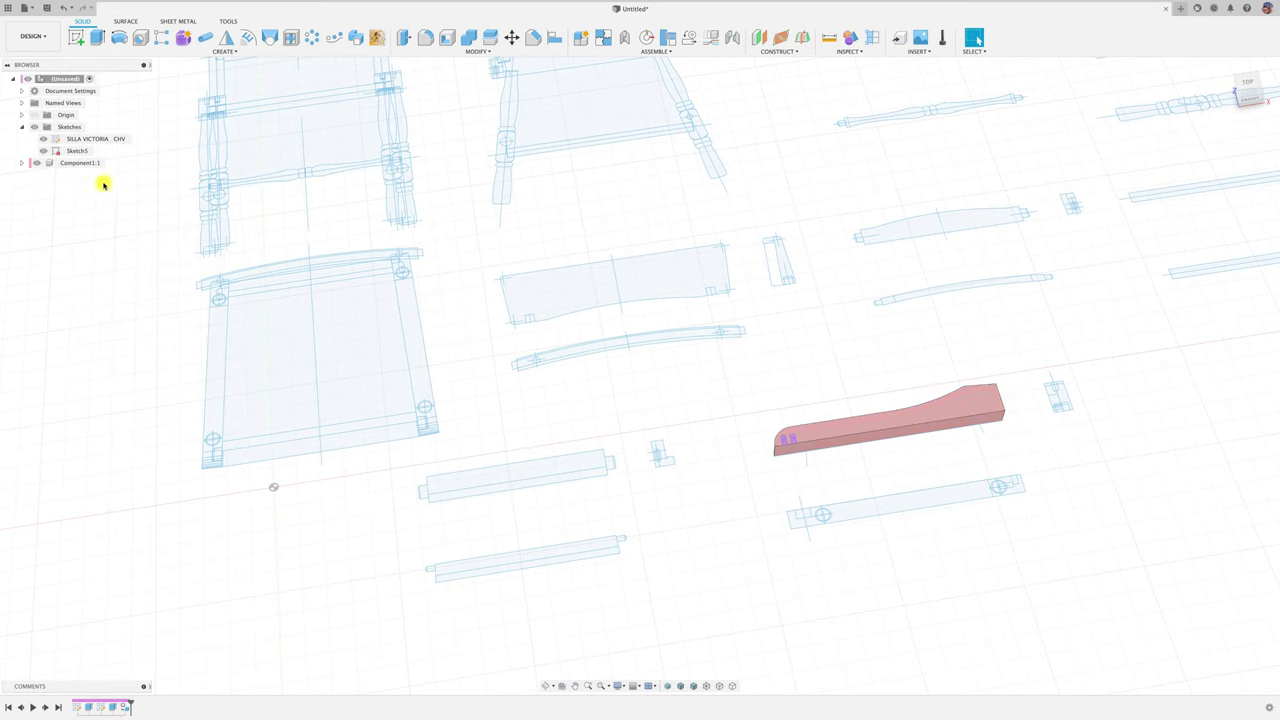
Bring the quarter-round part sketch into view, tilted for extrusion.
key("F6")
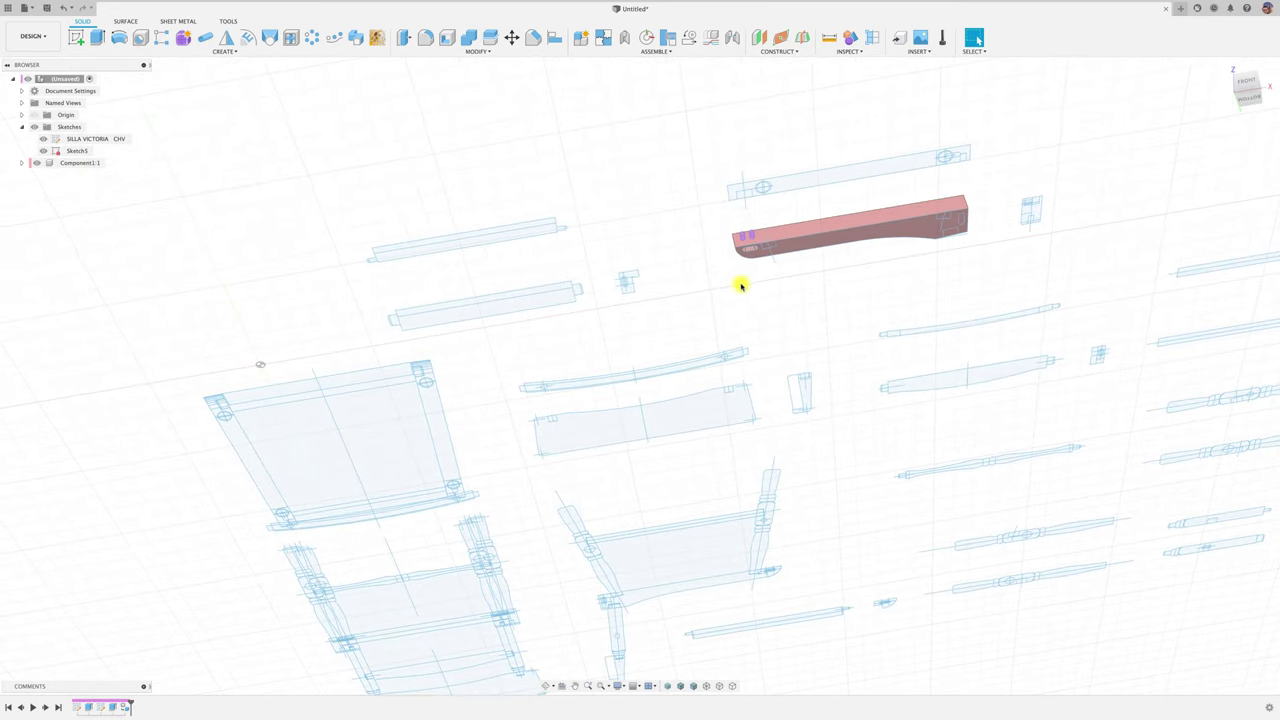
key("F6")
scroll(466, 300, "down", 2)
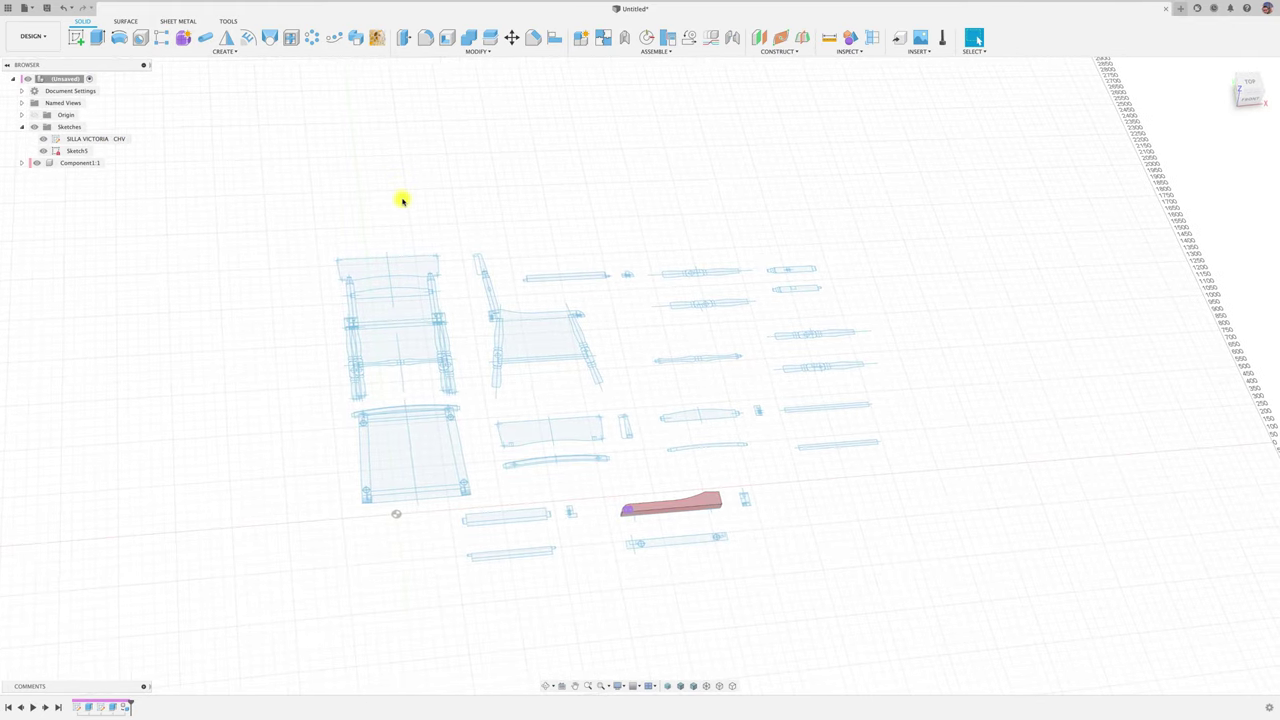
scroll(411, 203, "up", 3)
scroll(617, 297, "up", 5)
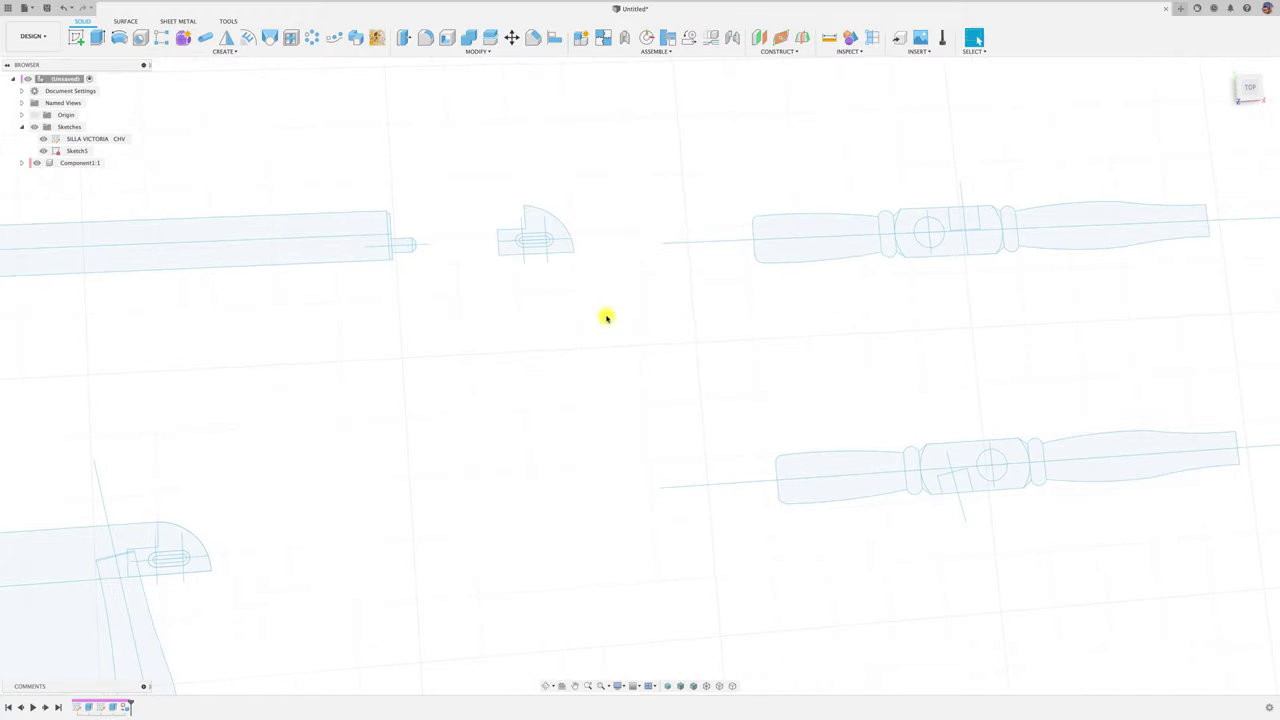
mouse_move(600, 289)
middle_mouse_down("shift")
mouse_move(657, 241)
mouse_move(659, 214)
middle_mouse_up("shift")
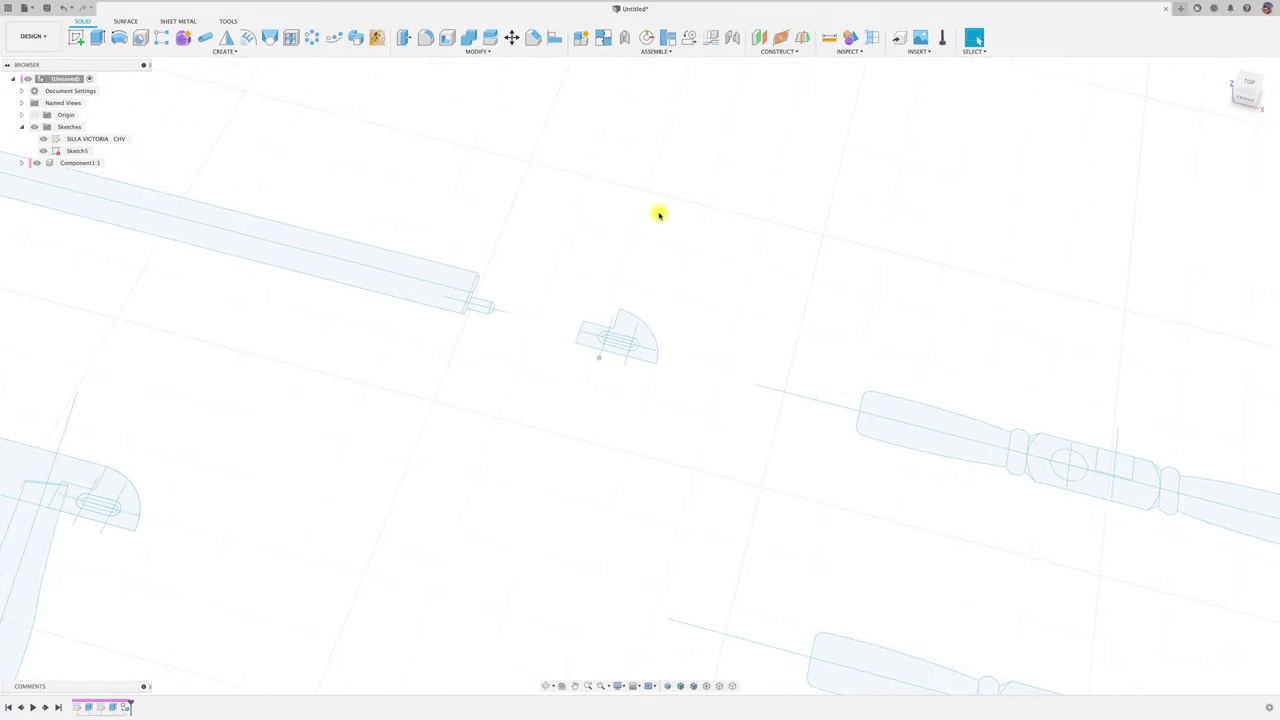
Start an extrusion with the quarter-round profile, square profile and adjacent part profiles.
key("e")
left_click(630, 328)
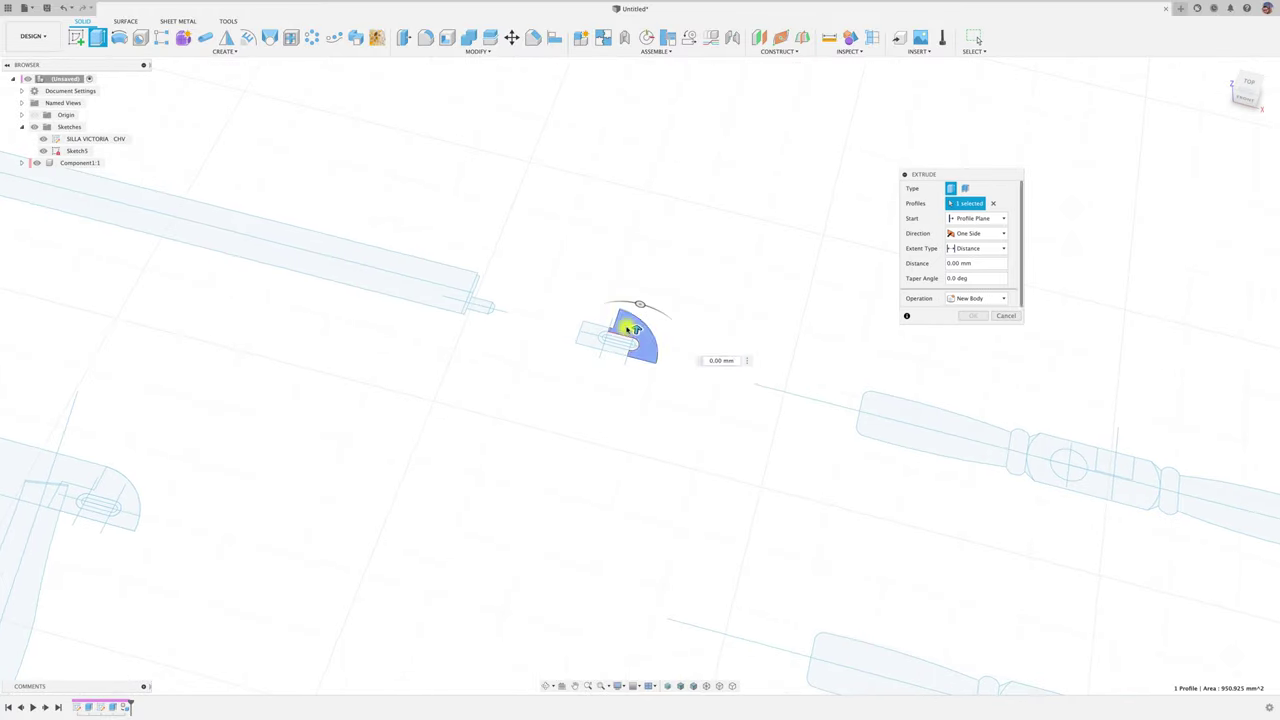
scroll(605, 330, "up", 2)
left_click(596, 336)
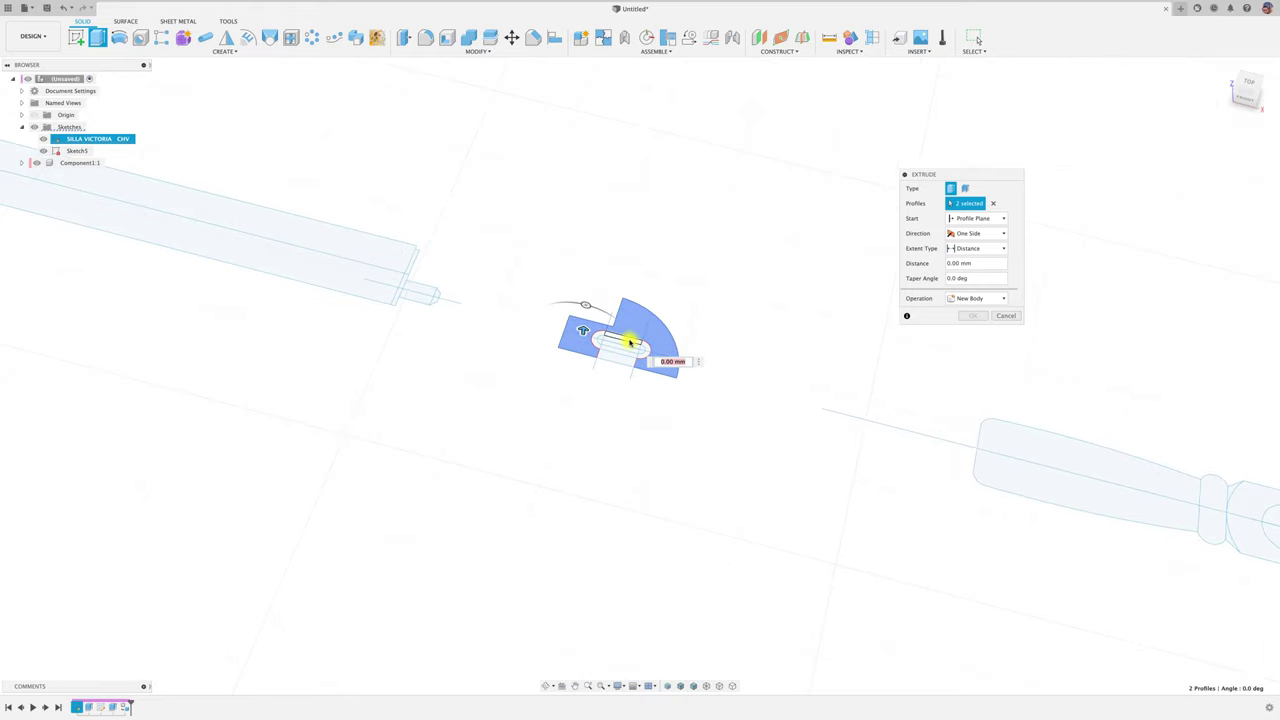
scroll(630, 342, "up", 1)
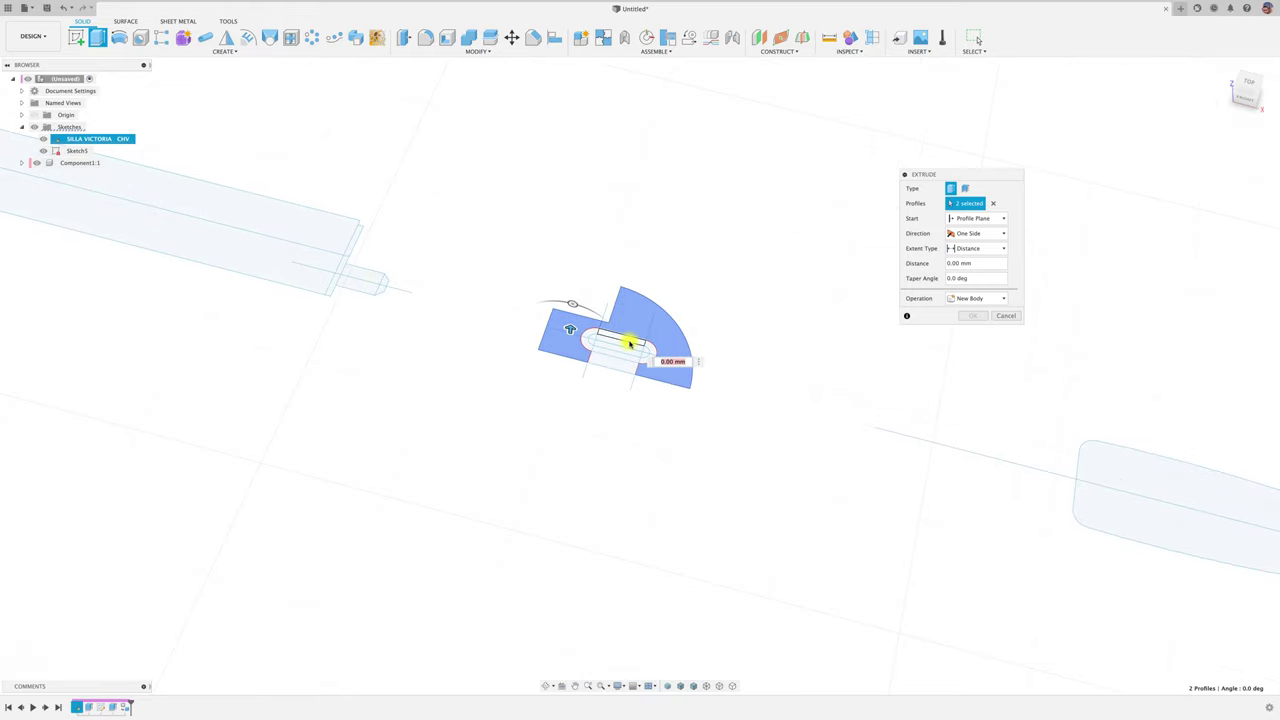
left_click(591, 336)
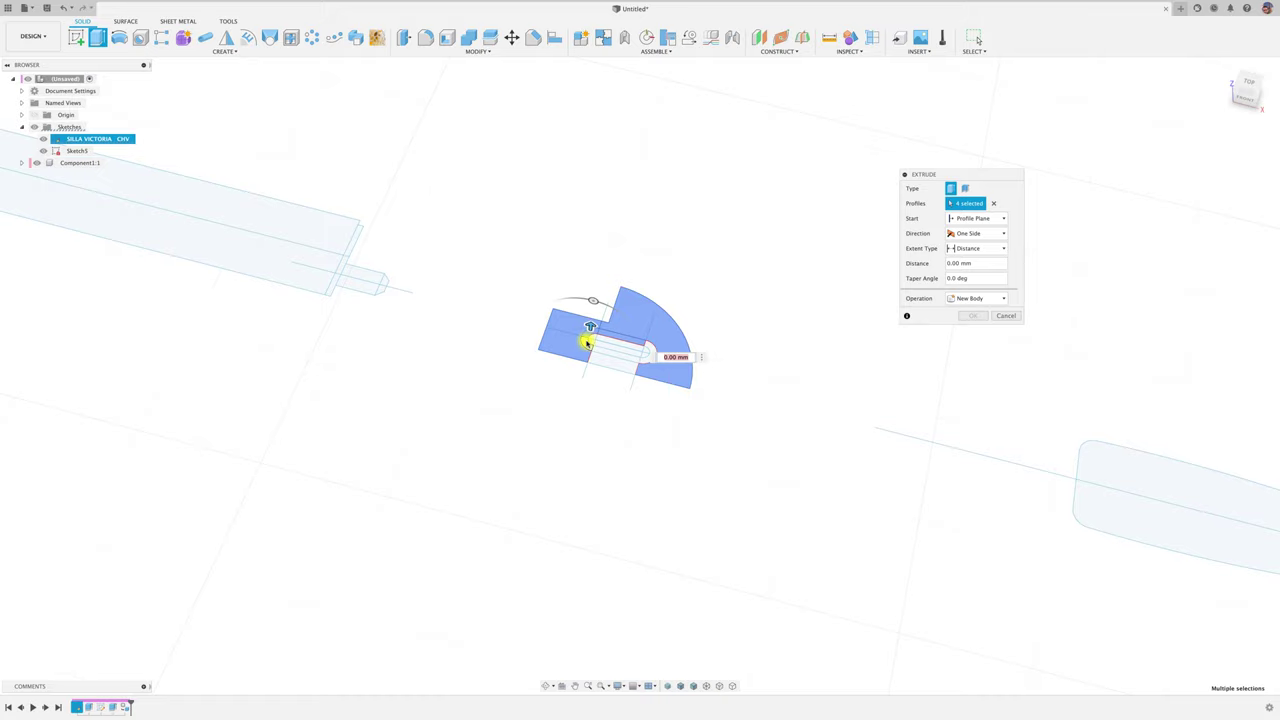
left_click(593, 340)
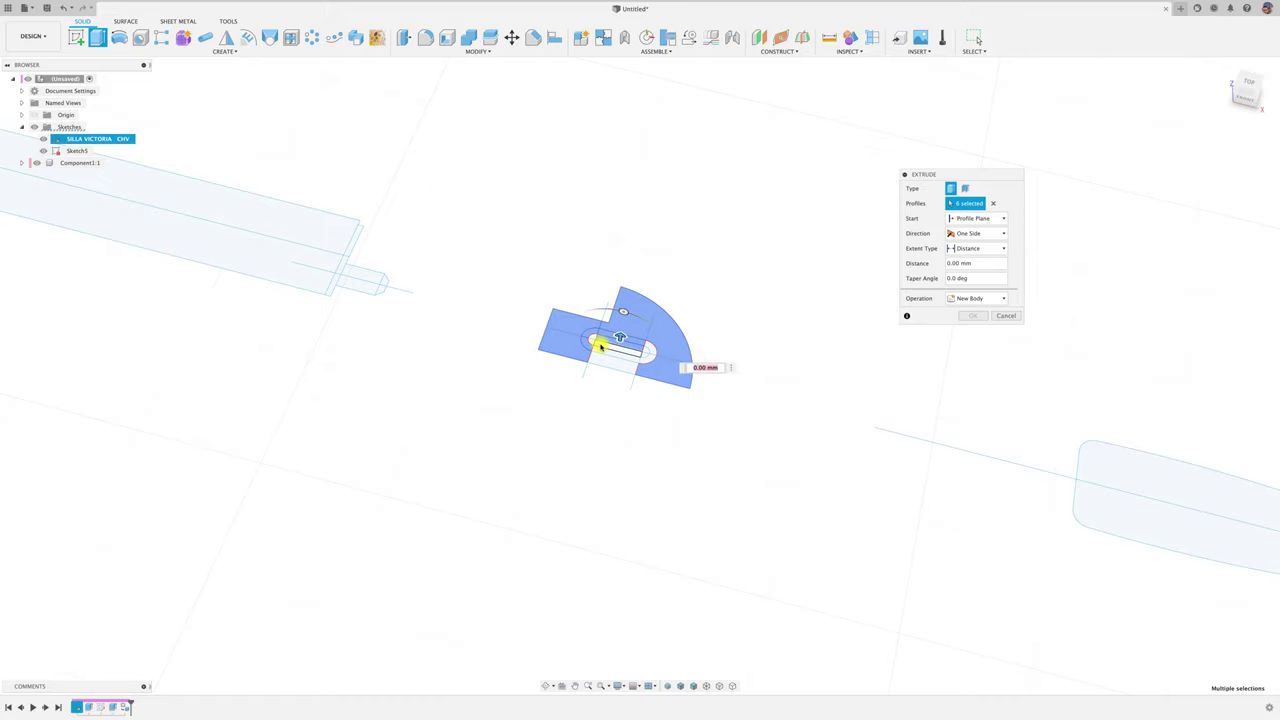
Add the remaining section and slot left-end profiles until 15 are selected, then zoom out.
scroll(601, 366, "up", 1)
left_click(622, 358)
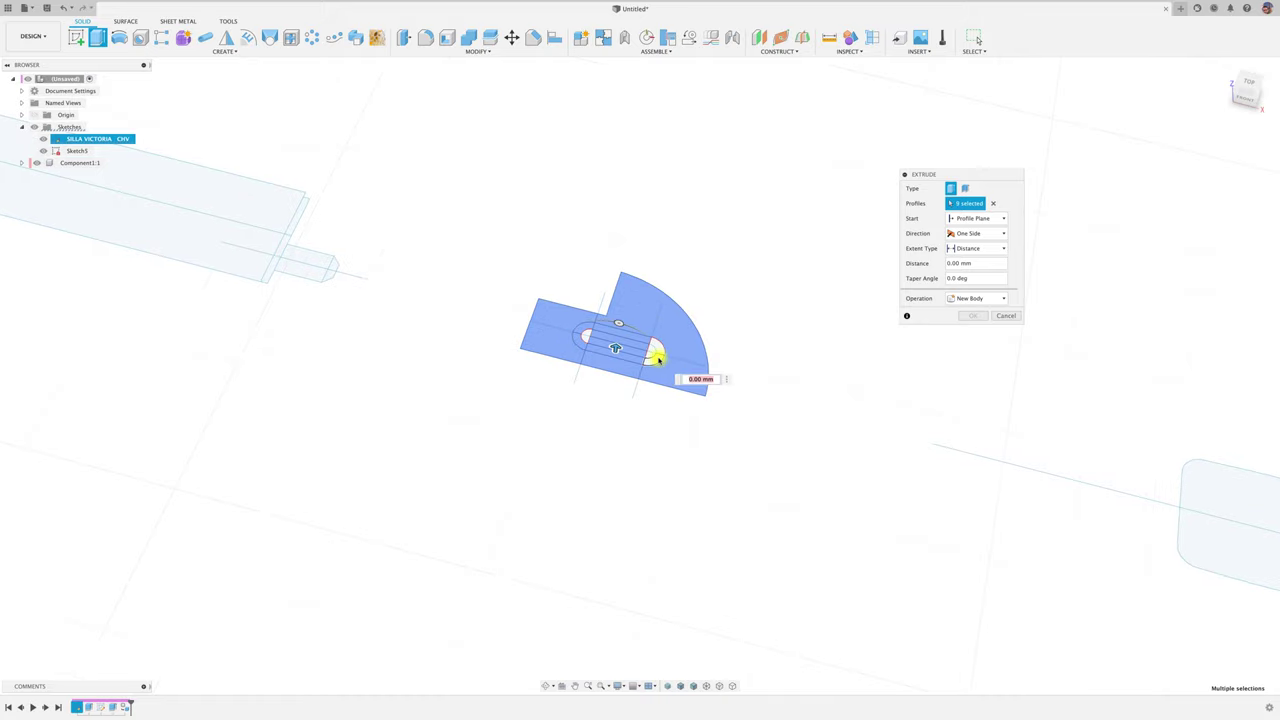
left_click(652, 351)
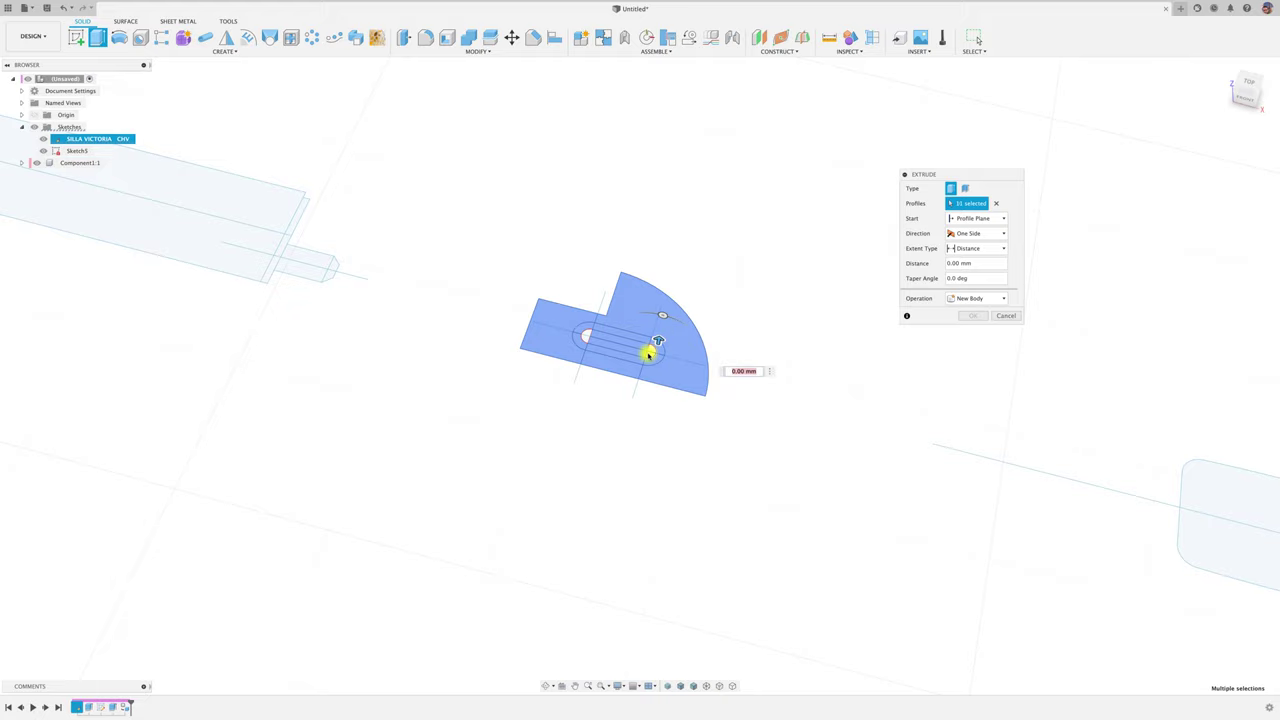
scroll(648, 353, "up", 2)
left_click(558, 330)
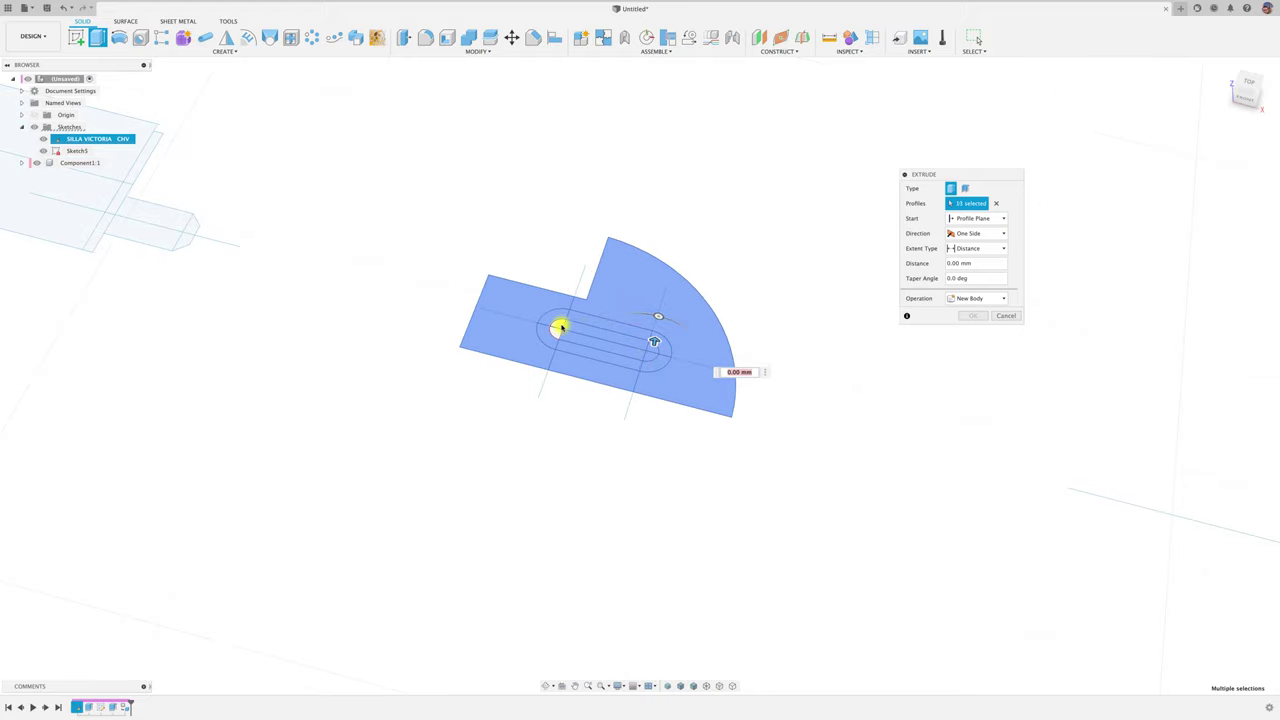
left_click(556, 333)
scroll(776, 362, "down", 2)
scroll(771, 357, "down", 2)
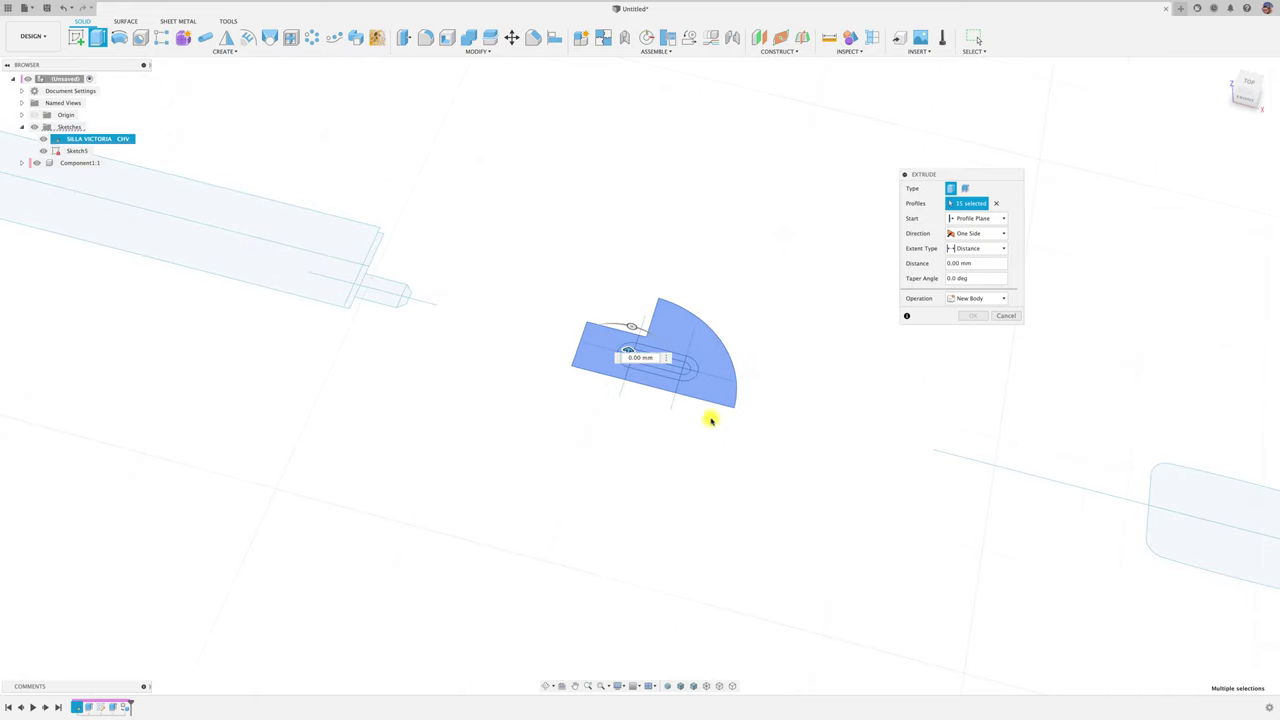
scroll(709, 417, "down", 2)
scroll(697, 431, "down", 2)
scroll(699, 443, "down", 2, "shift")
scroll(699, 443, "down", 2, "shift")
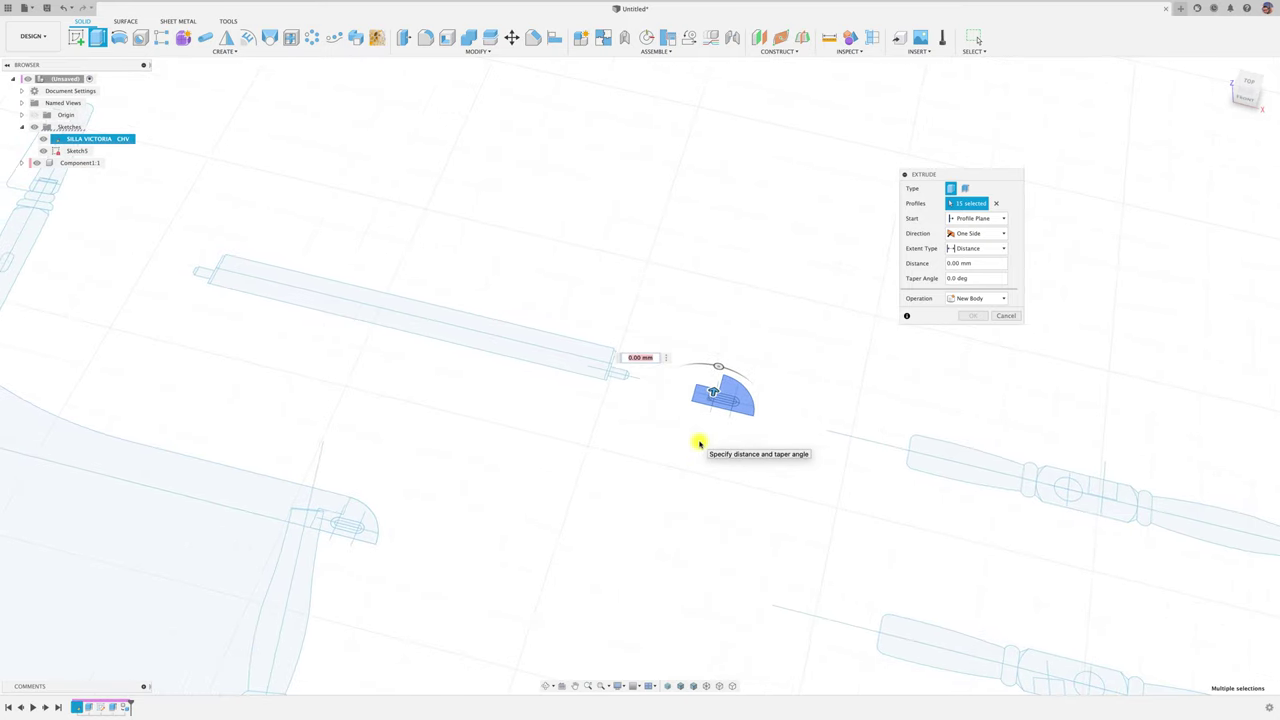
scroll(699, 443, "down", 2, "shift")
scroll(699, 443, "down", 2, "shift")
scroll(699, 443, "down", 2, "shift")
scroll(699, 443, "down", 1, "shift")
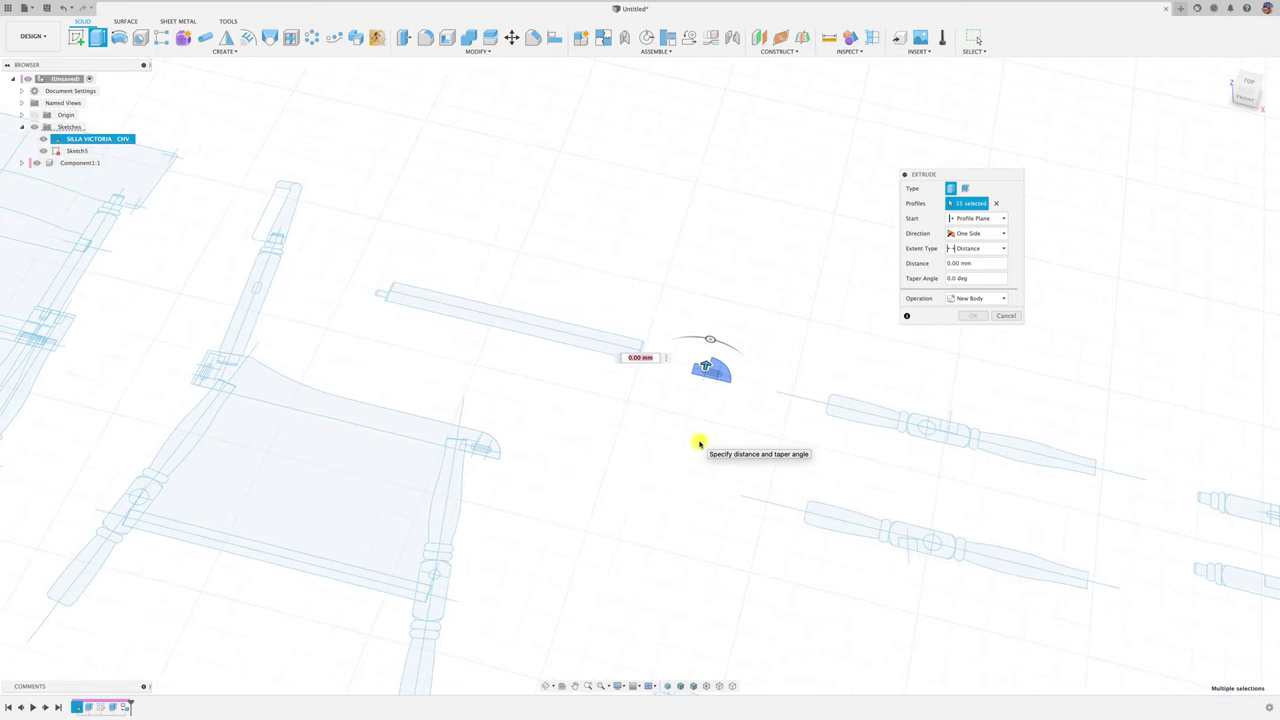
key("ctrl+Up")
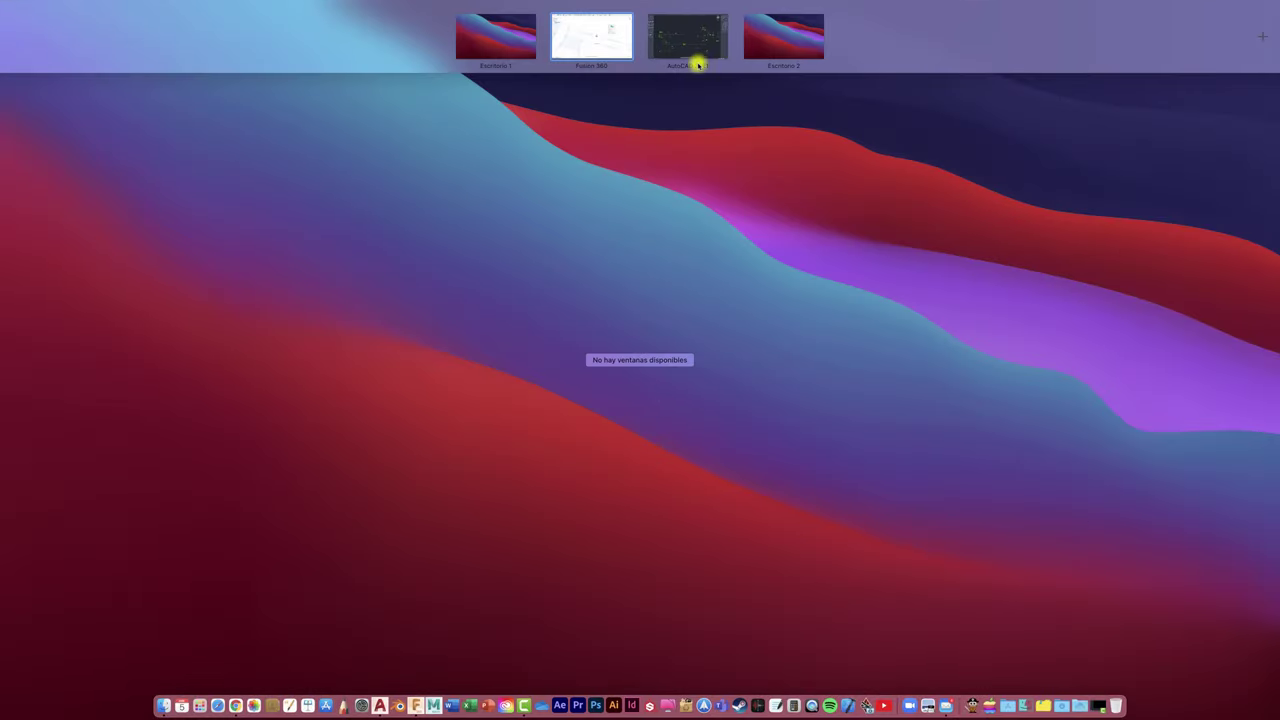
In AutoCAD, read the 428 length on the BARRA DELANTERA POSADERA SILLA detail, then return to Fusion.
left_click(699, 58)
scroll(714, 237, "down", 3)
scroll(714, 237, "down", 3)
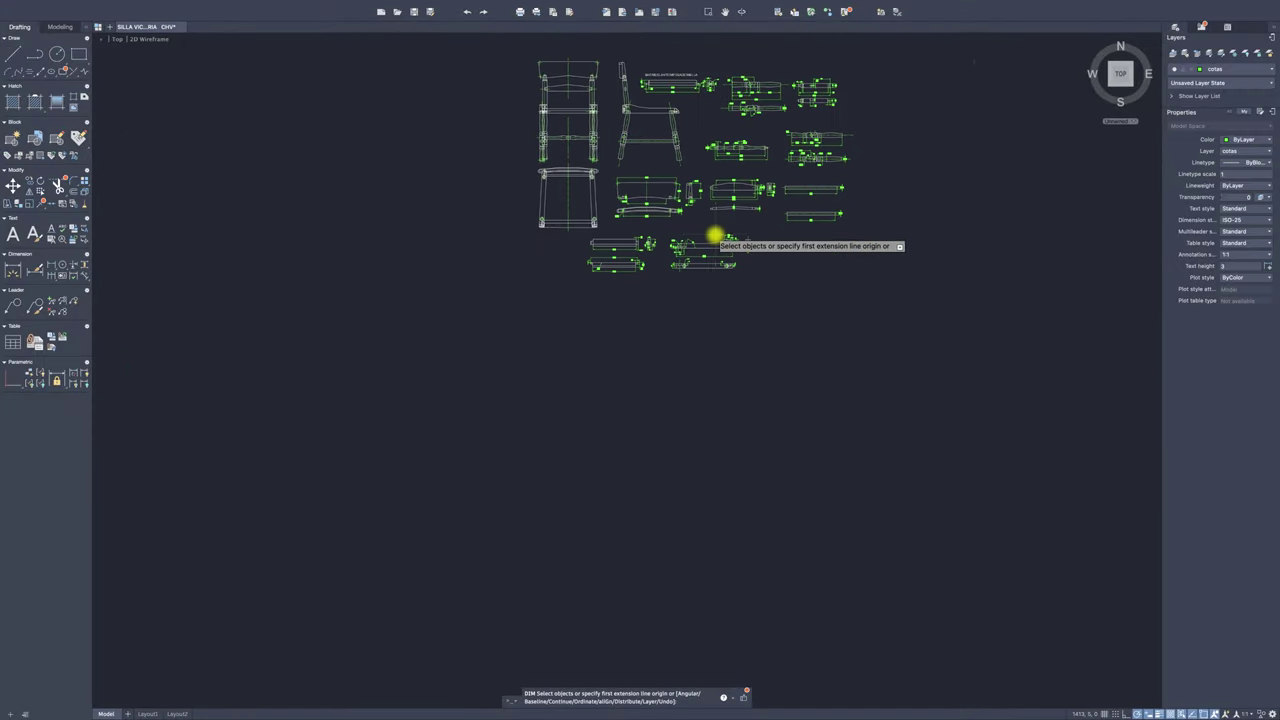
scroll(711, 227, "down", 2)
middle_click_drag(711, 227, 686, 354)
scroll(634, 221, "up", 3)
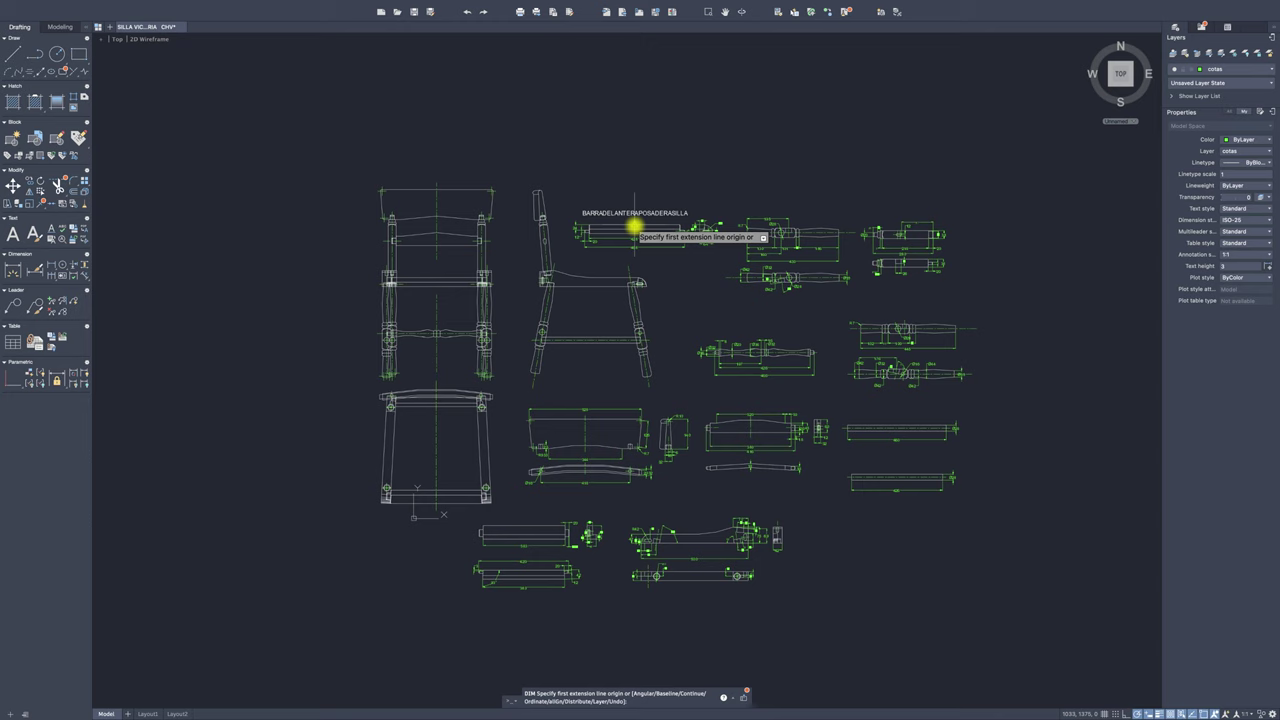
scroll(634, 224, "up", 3)
scroll(634, 226, "up", 1)
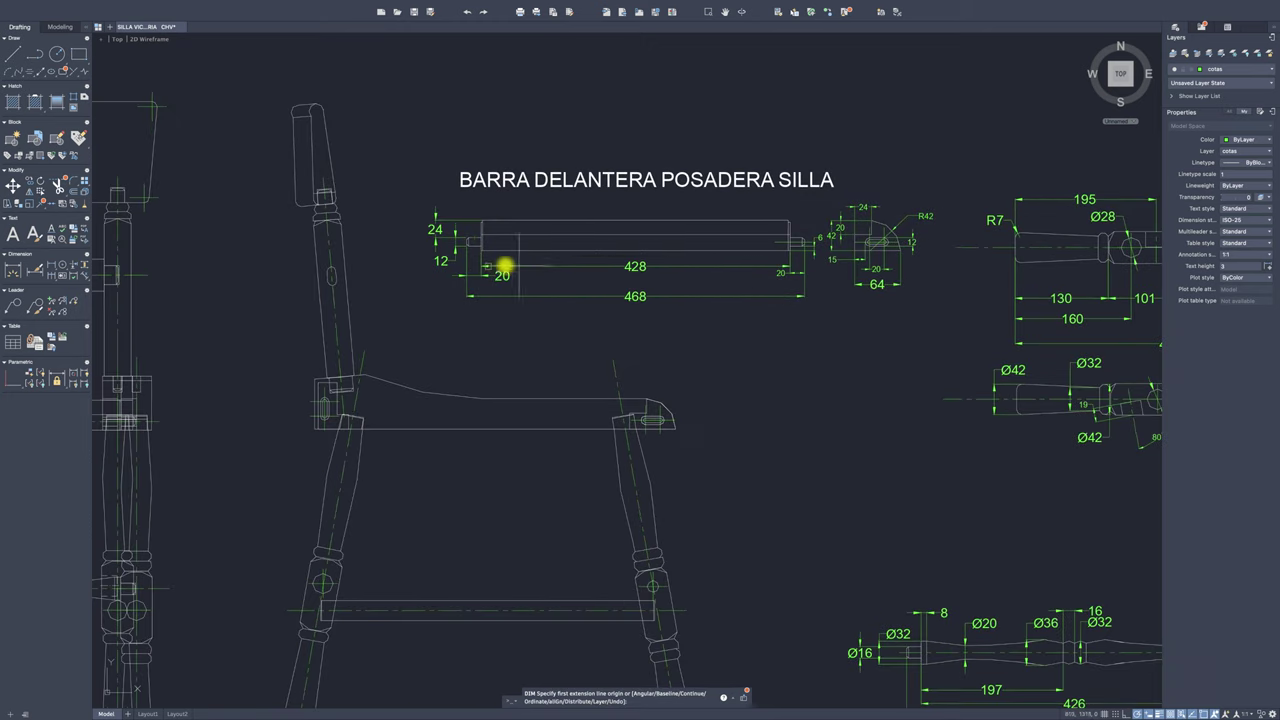
left_click(621, 276)
key("Return")
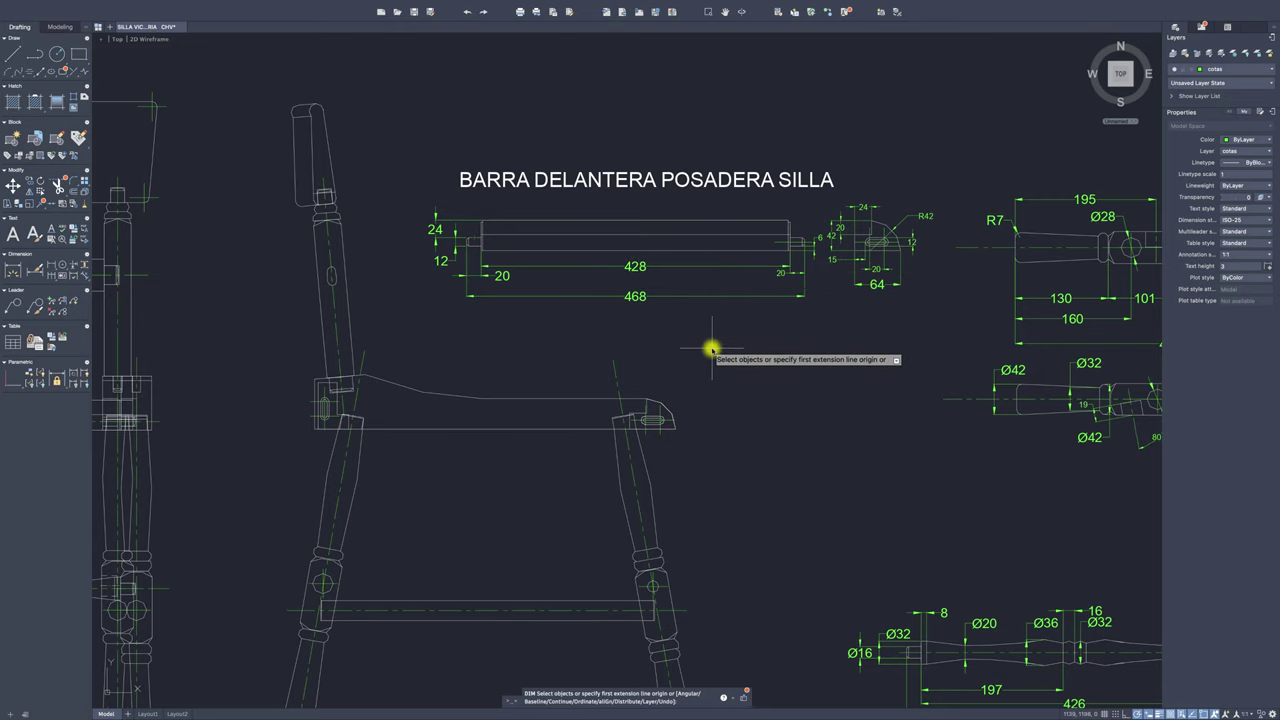
key("ctrl+Up")
left_click(592, 38)
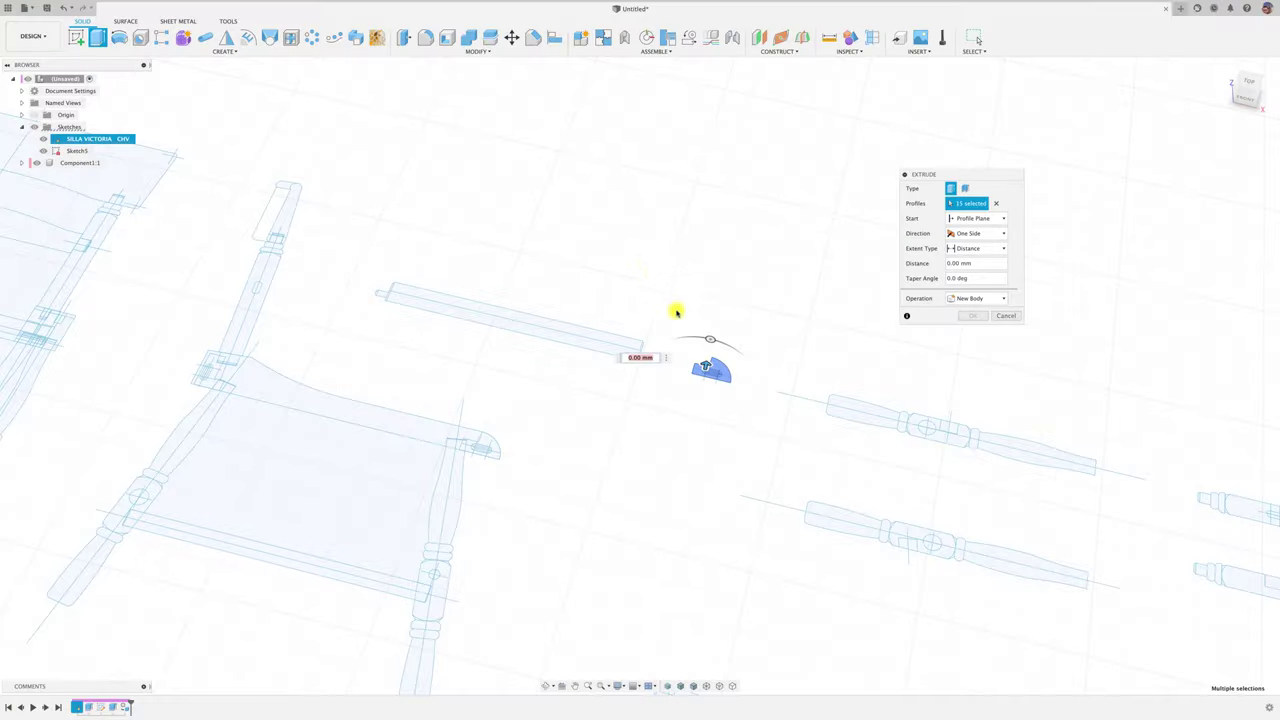
Extrude the quarter-round seat-bar profiles 428 mm into a new solid, Body2.
left_click_drag(706, 368, 735, 190)
type("42")
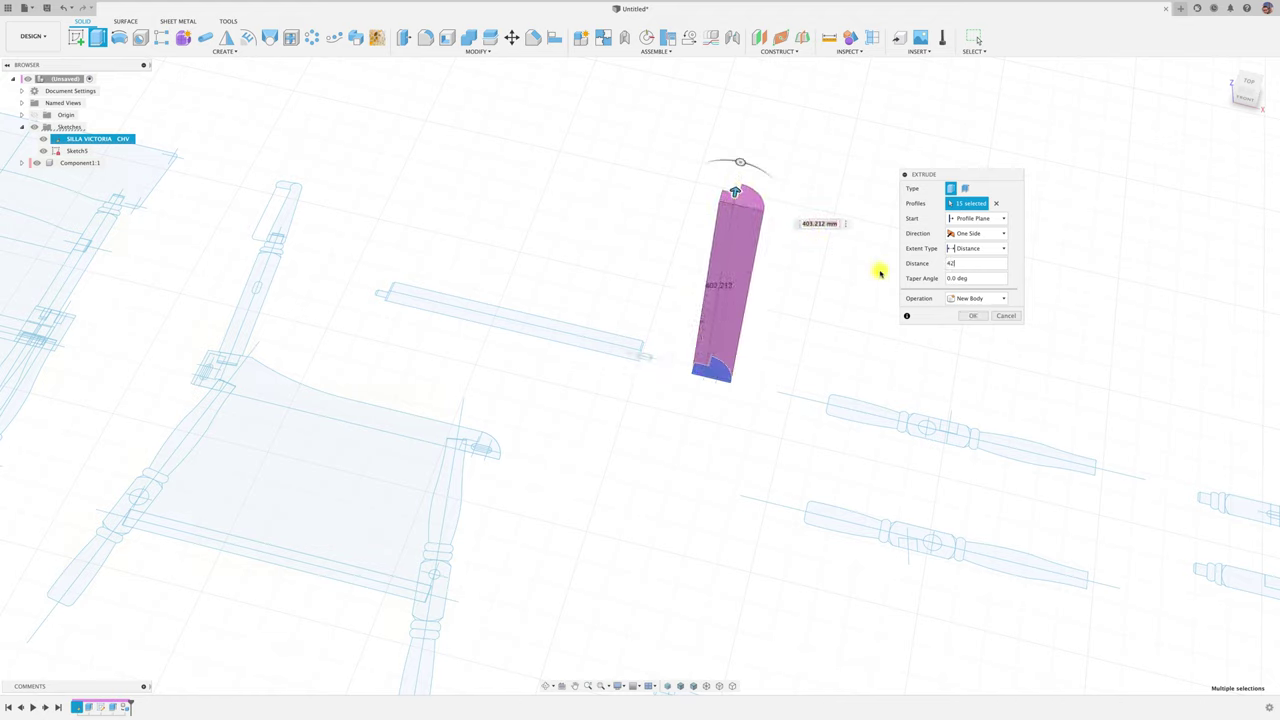
type("8")
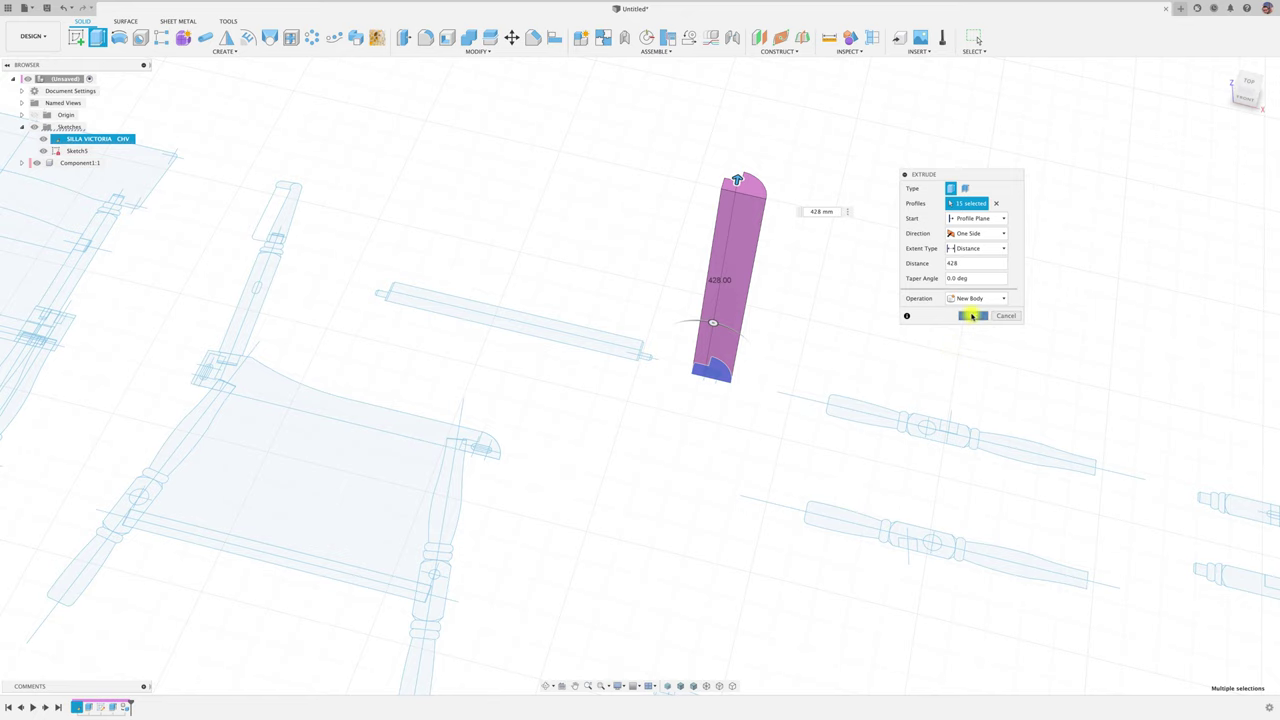
left_click(971, 316)
mouse_move(748, 192)
middle_mouse_down("shift")
mouse_move(626, 369)
mouse_move(727, 375)
mouse_move(641, 292)
mouse_move(645, 355)
middle_mouse_up("shift")
Select all the rounded slot profiles on the rail's end face for a new extrusion.
scroll(655, 360, "up", 3)
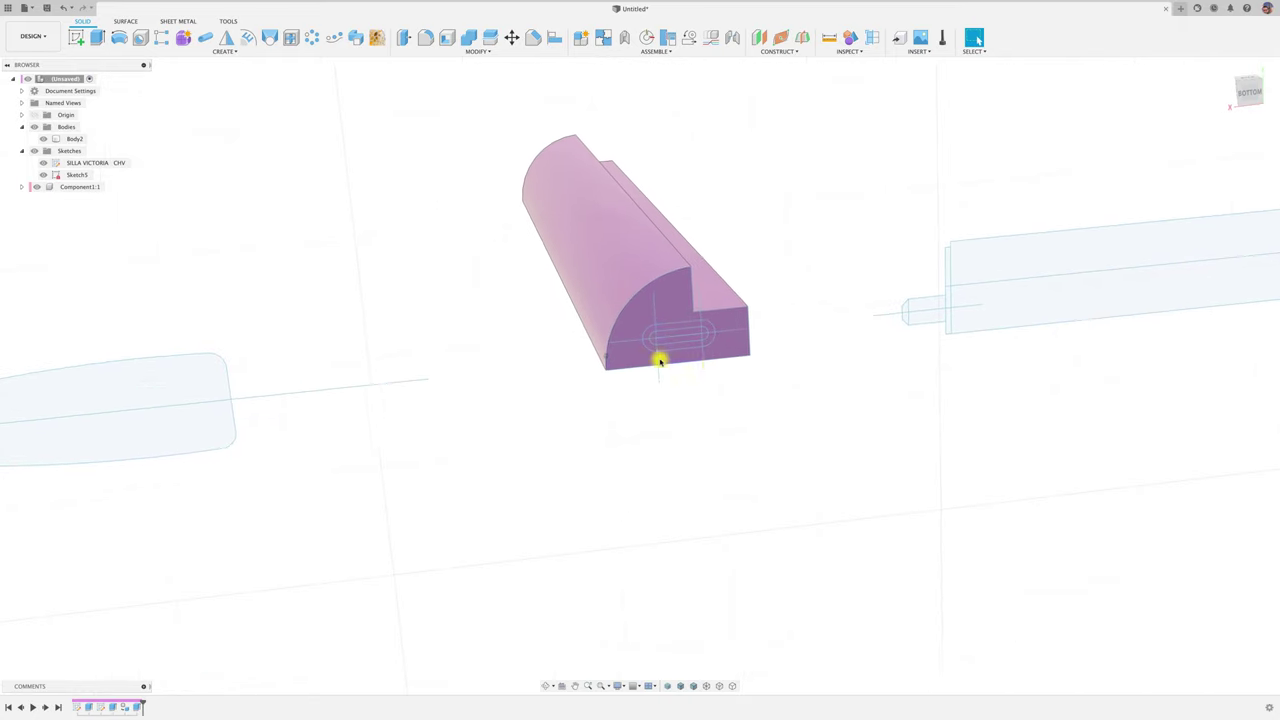
left_click(97, 37)
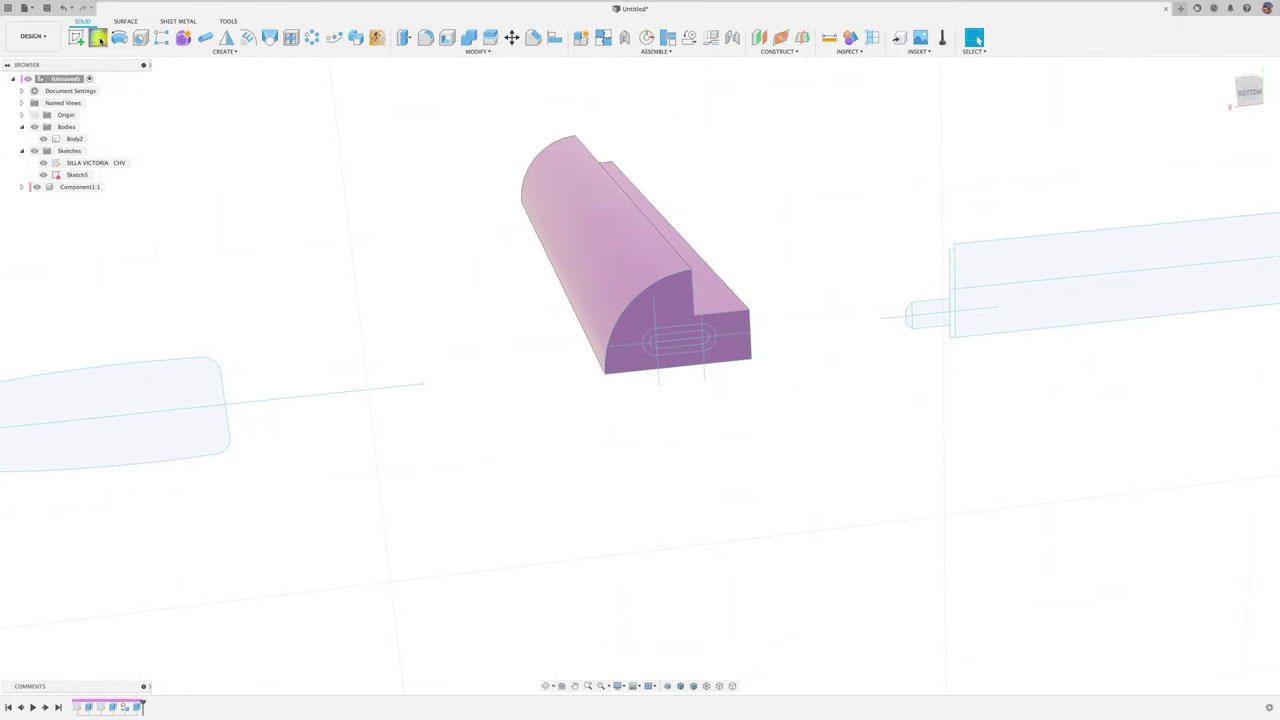
left_click(688, 331)
left_click(686, 345)
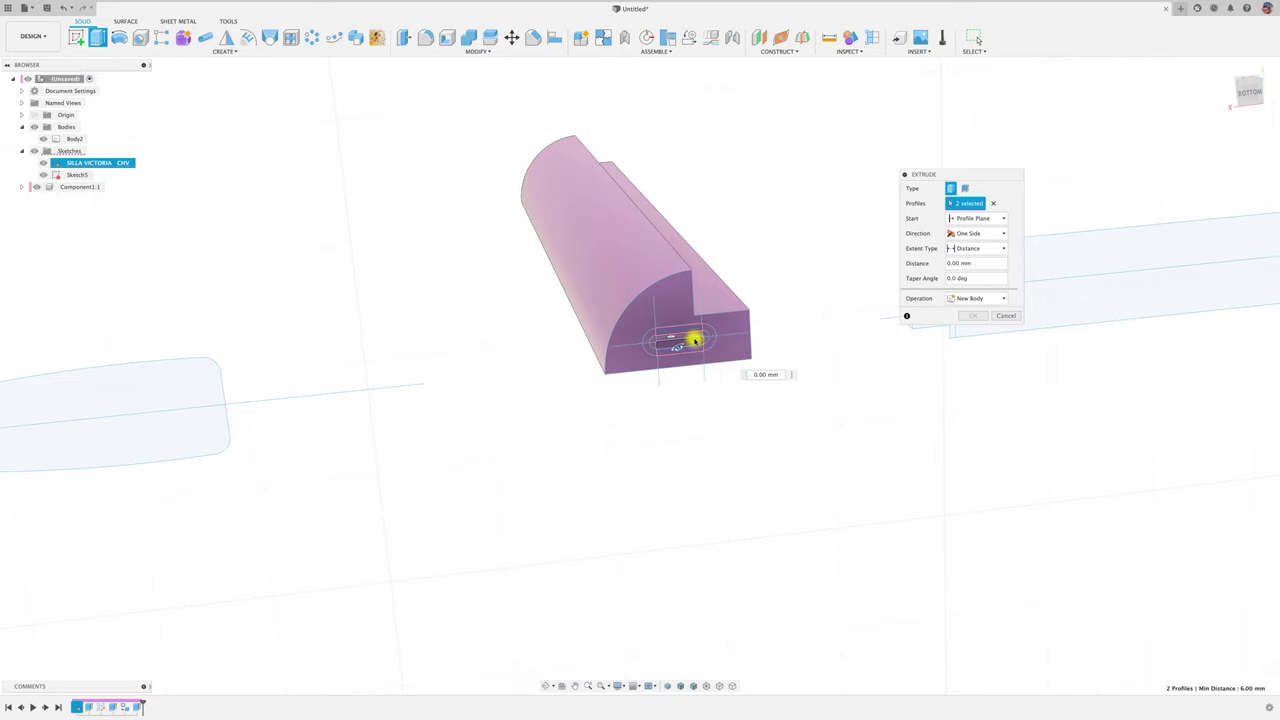
scroll(694, 337, "up", 1)
left_click(698, 334)
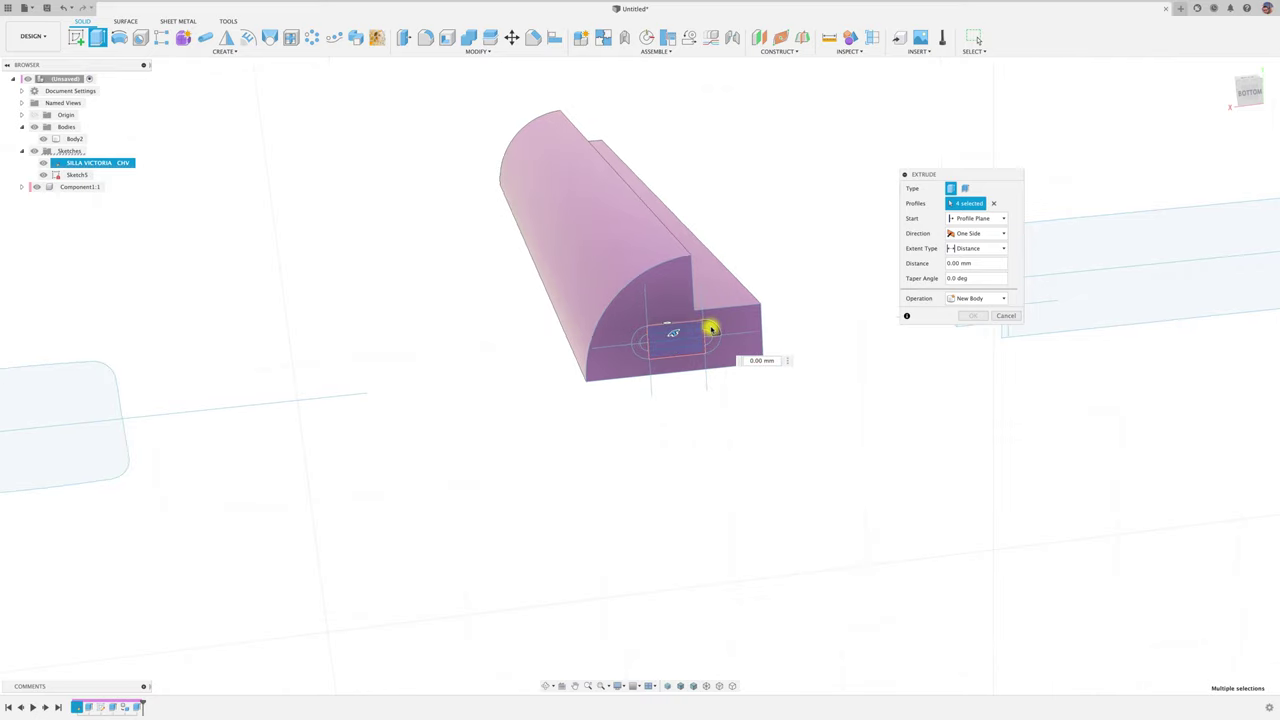
left_click(712, 343)
scroll(710, 343, "up", 3)
scroll(705, 335, "up", 2)
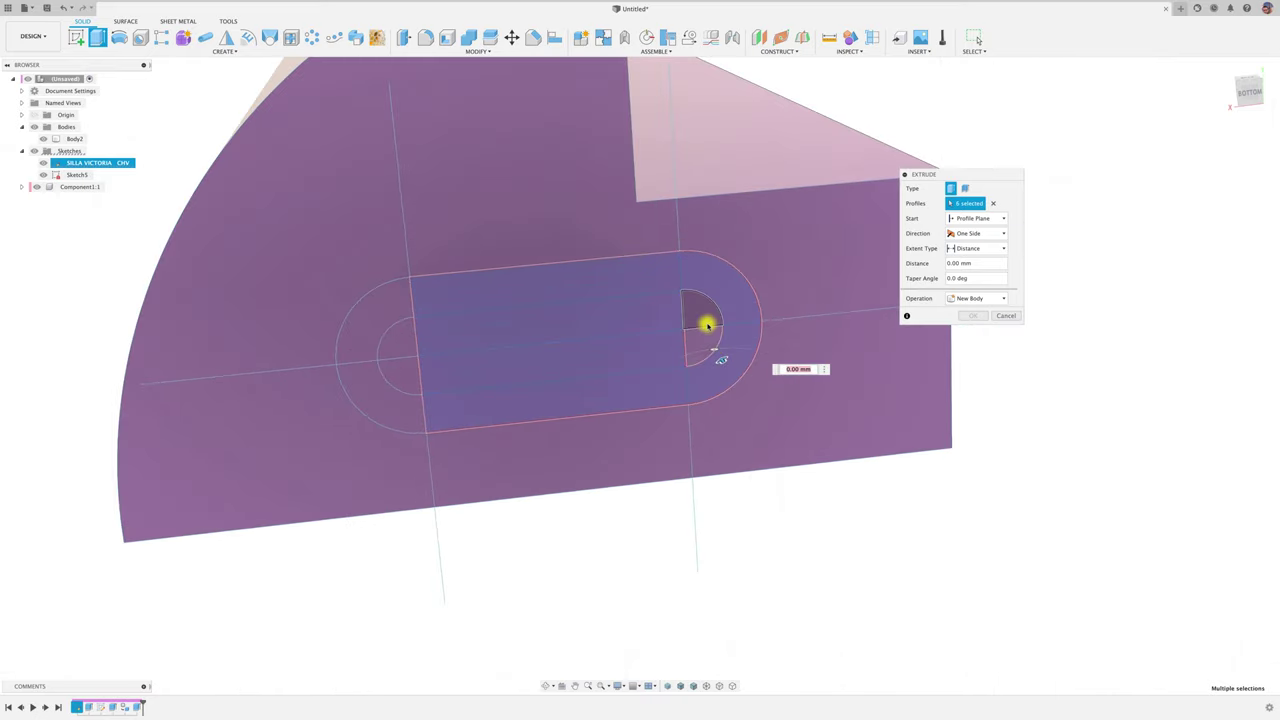
left_click(694, 337)
left_click(463, 345)
left_click(394, 320)
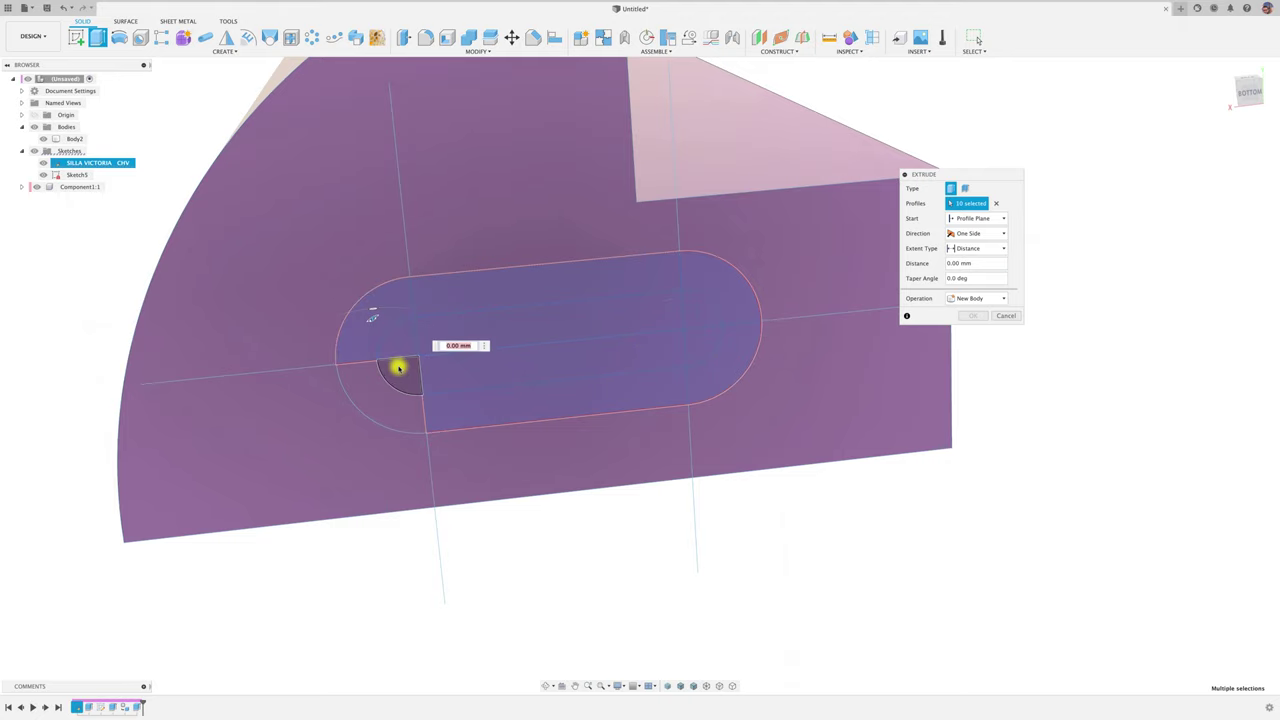
left_click(394, 371)
left_click(374, 403)
Extrude the slot outward about 21 mm, joined to Body2 as a tenon.
middle_click_drag(470, 437, 450, 409, "shift")
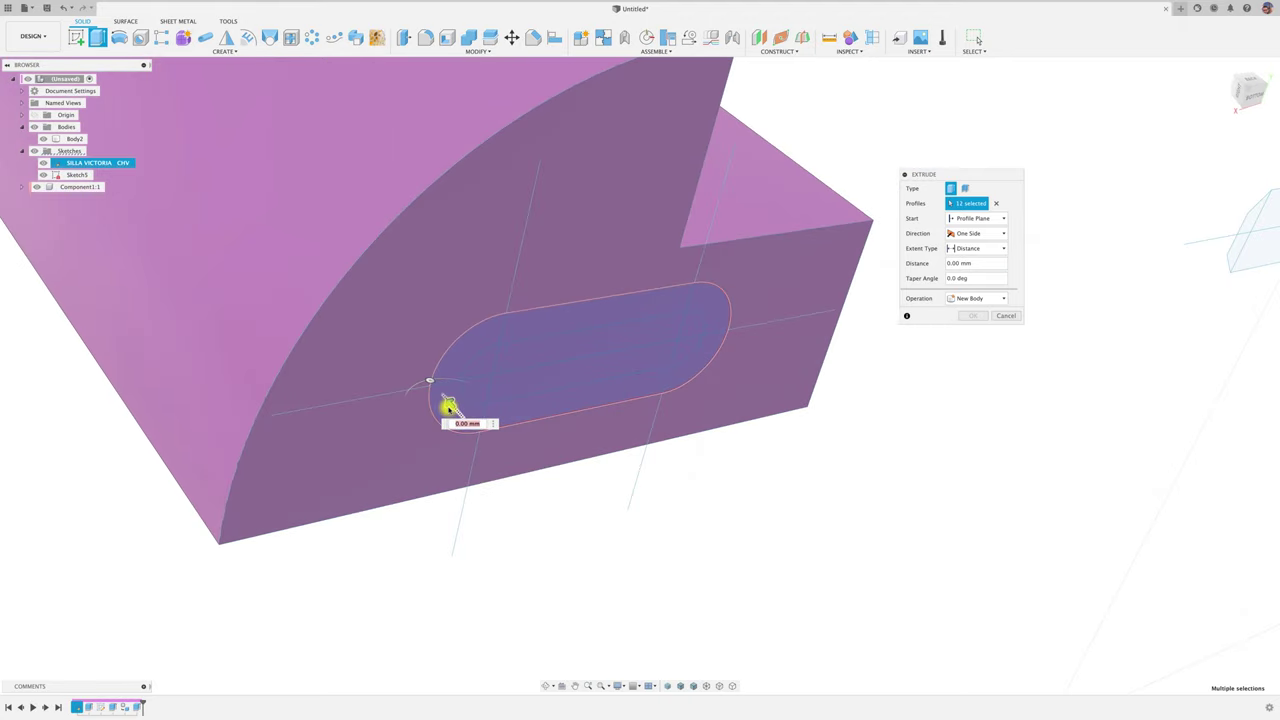
left_click_drag(451, 406, 595, 566)
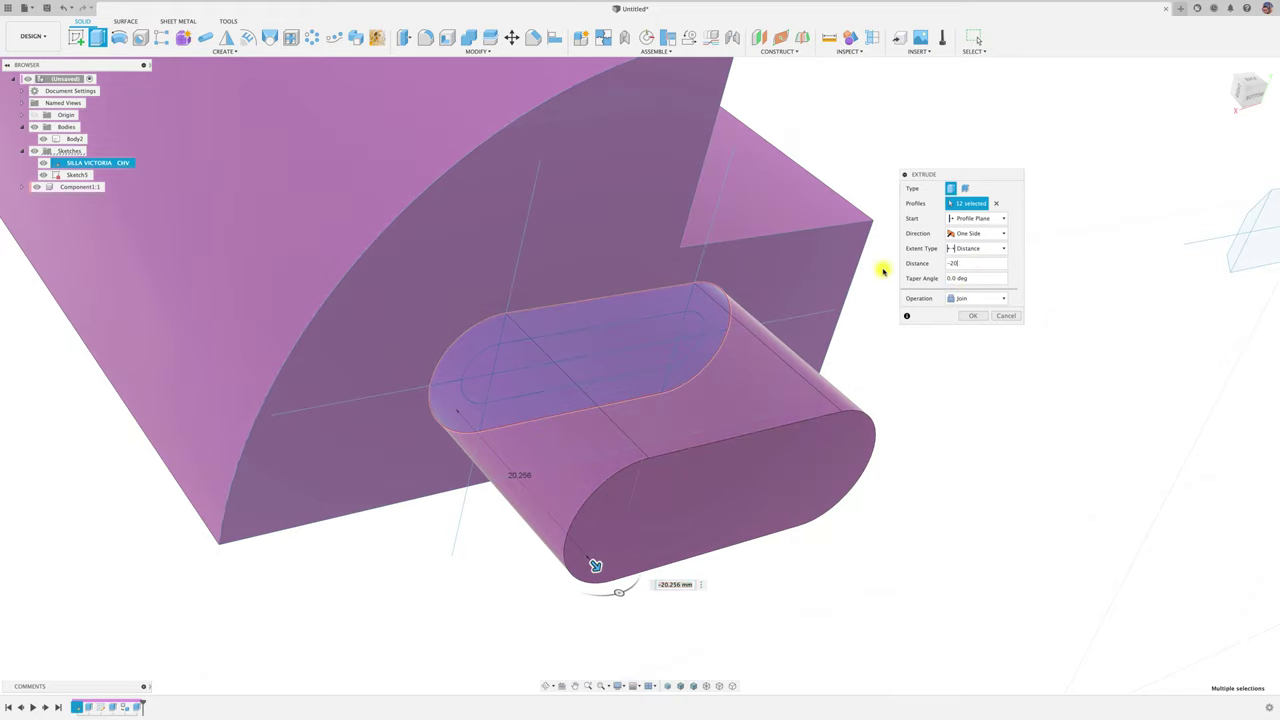
left_click(973, 316)
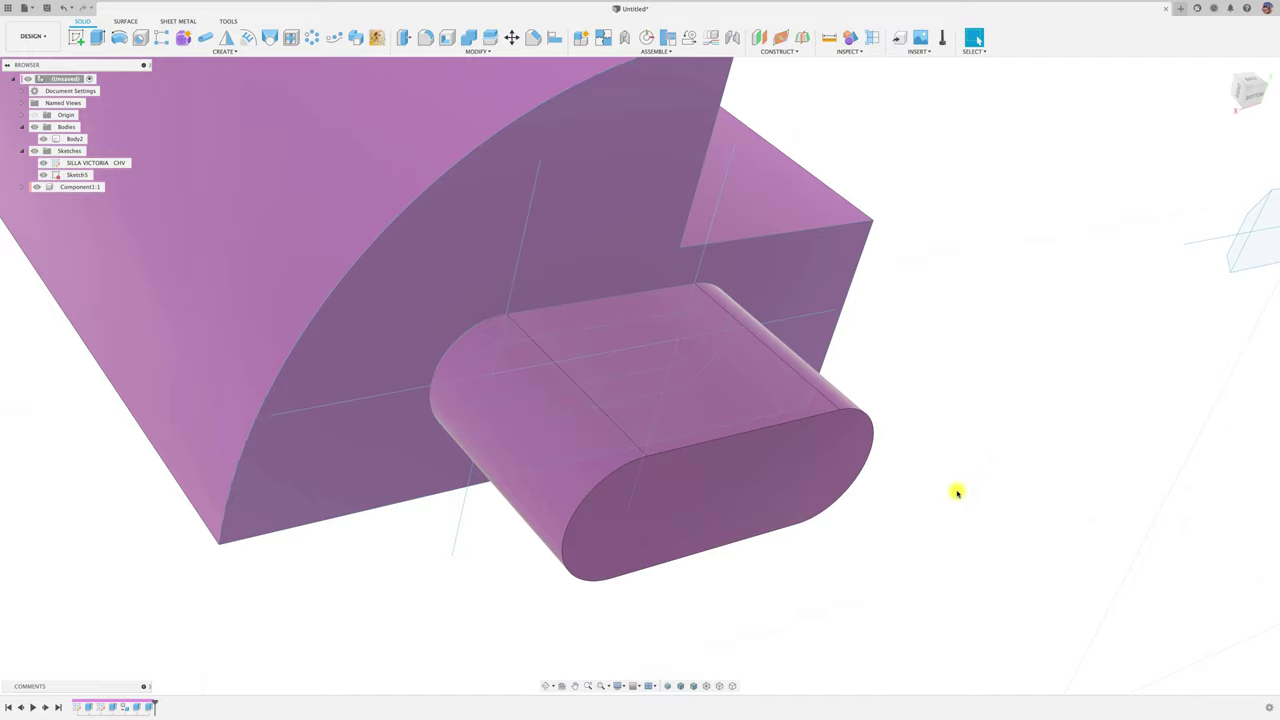
key("ctrl+Up")
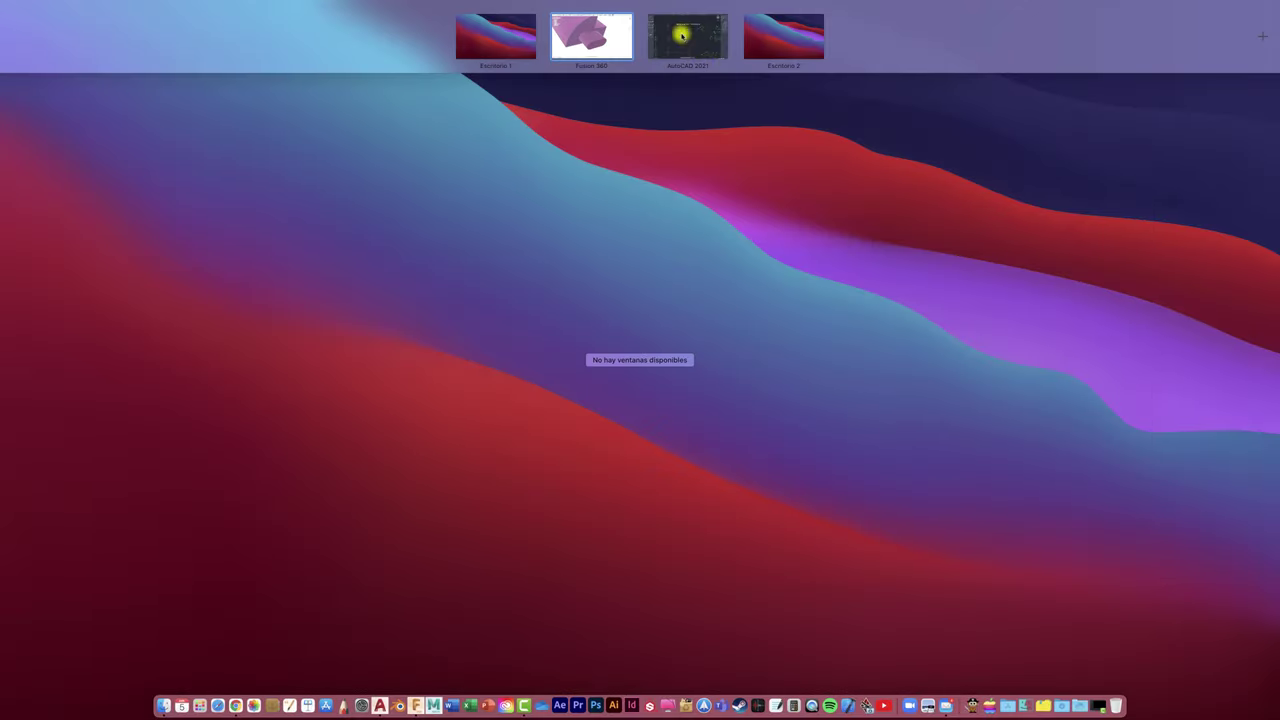
left_click(680, 34)
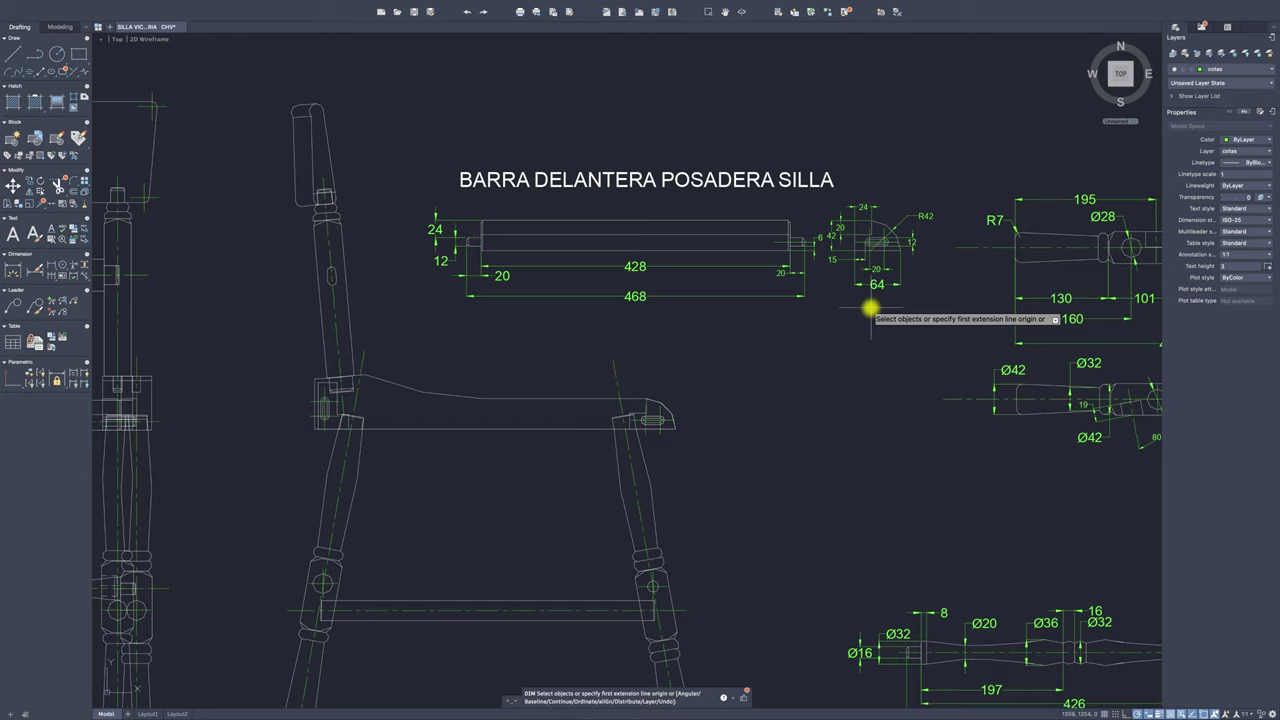
key("ctrl+Up")
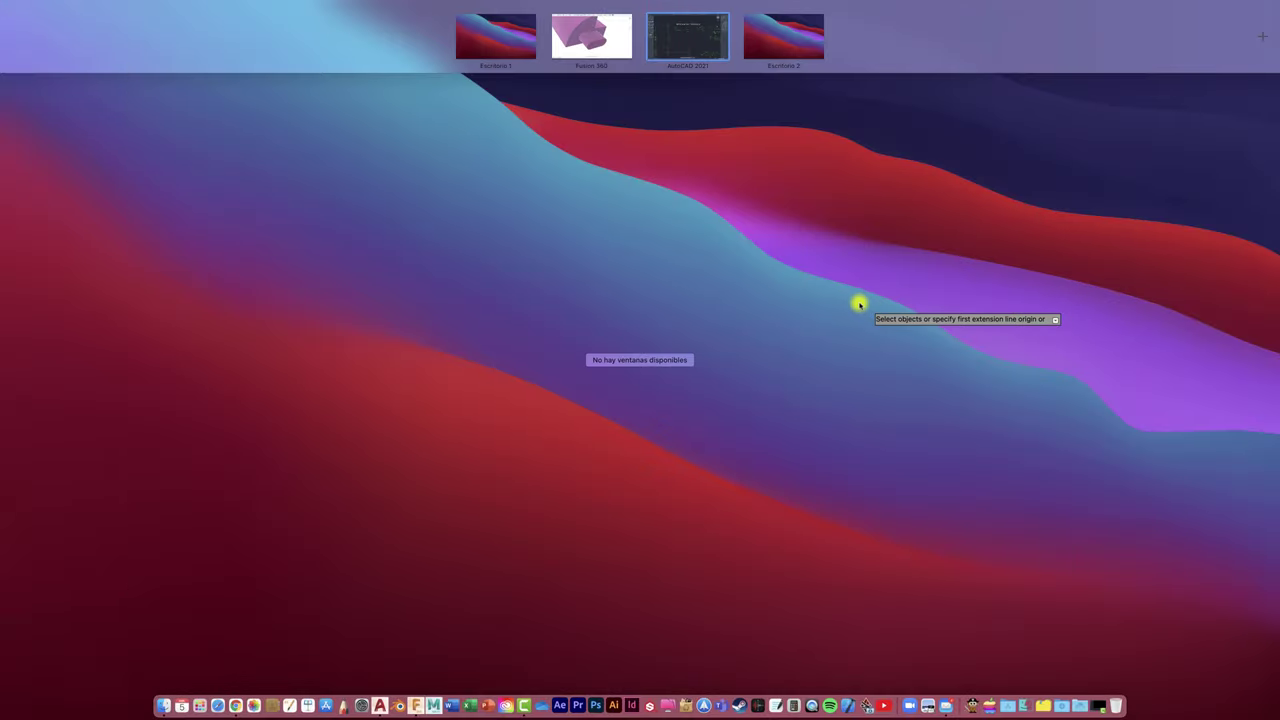
left_click(600, 48)
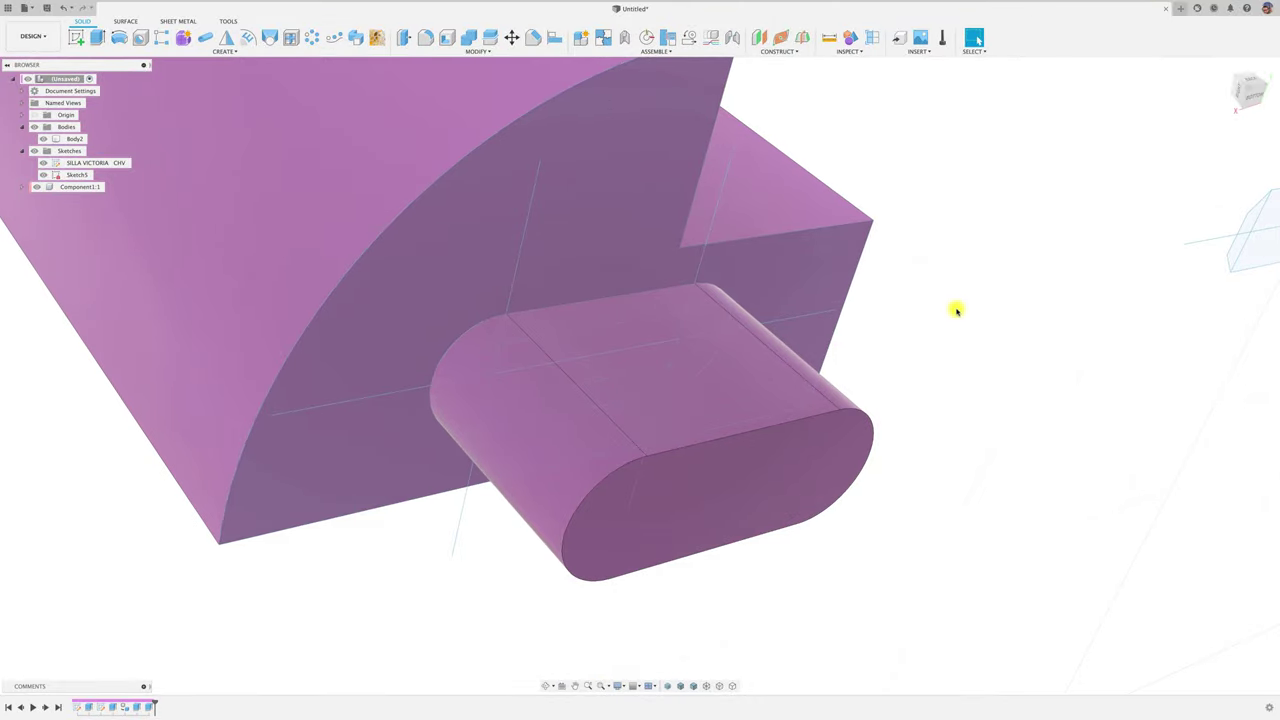
Apply a 2 mm equal-distance chamfer to the four outer end edges of Body2's tenon.
left_click(534, 131)
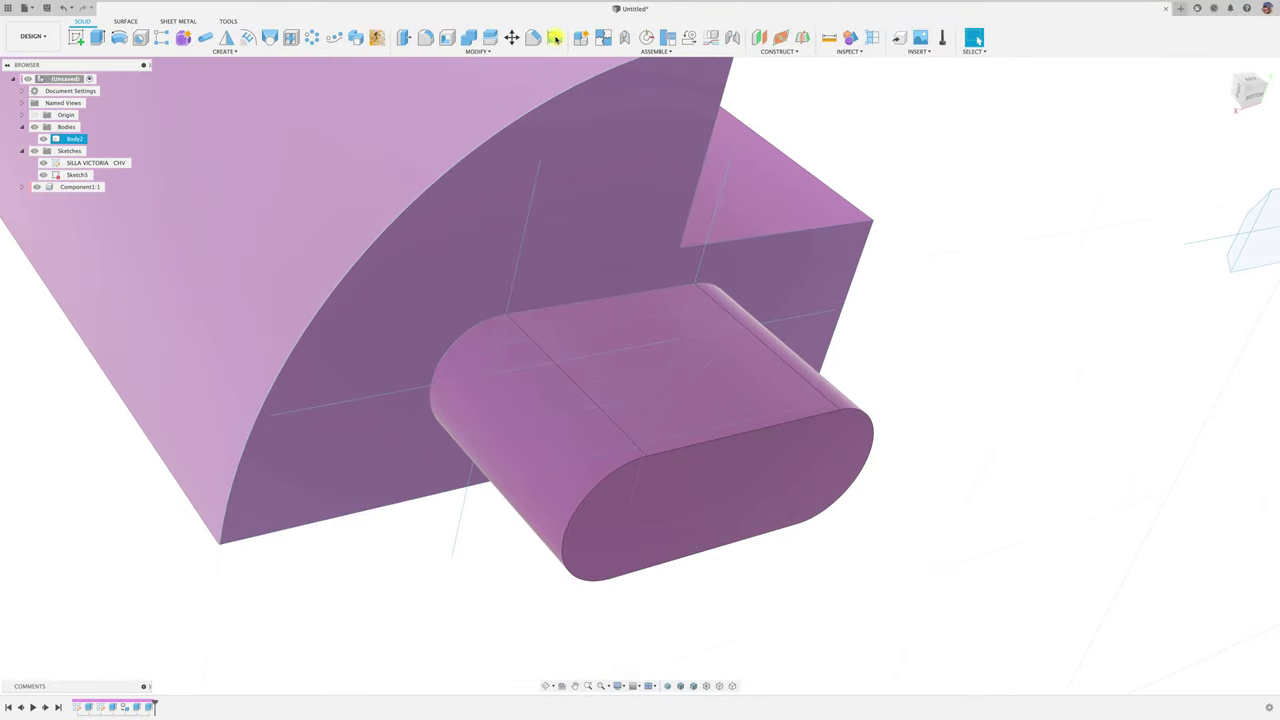
left_click(533, 37)
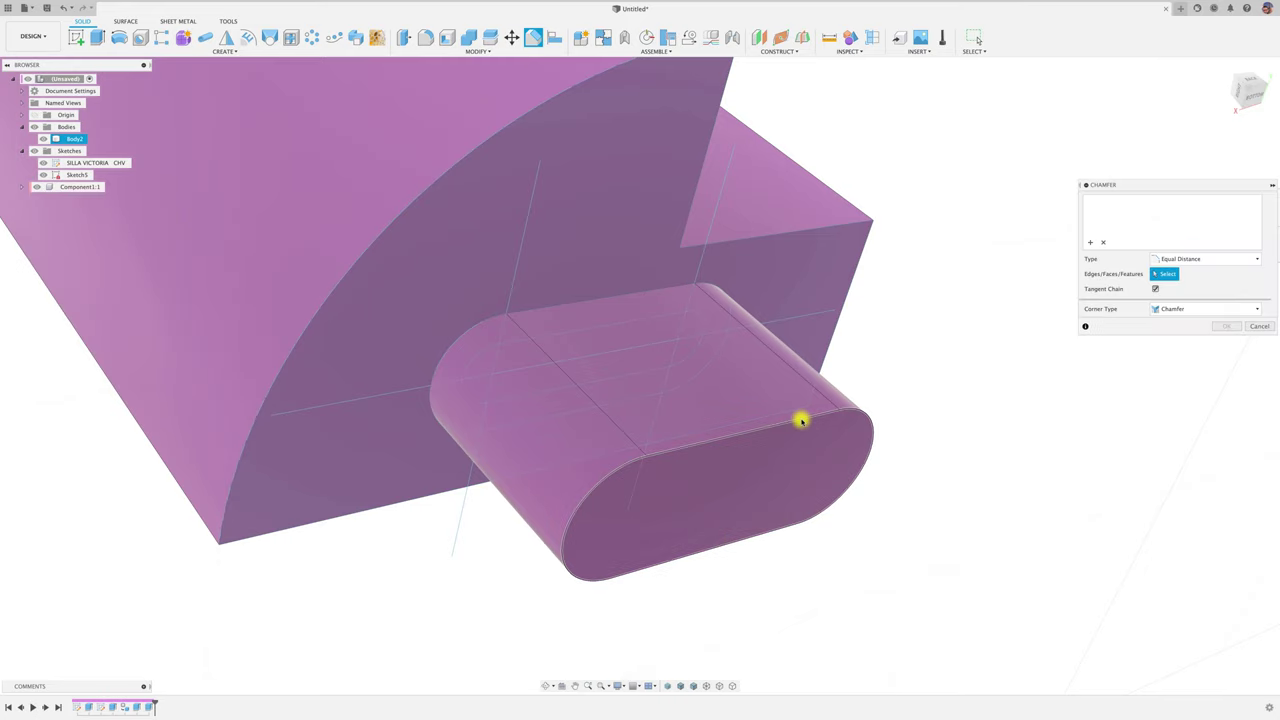
left_click(801, 421)
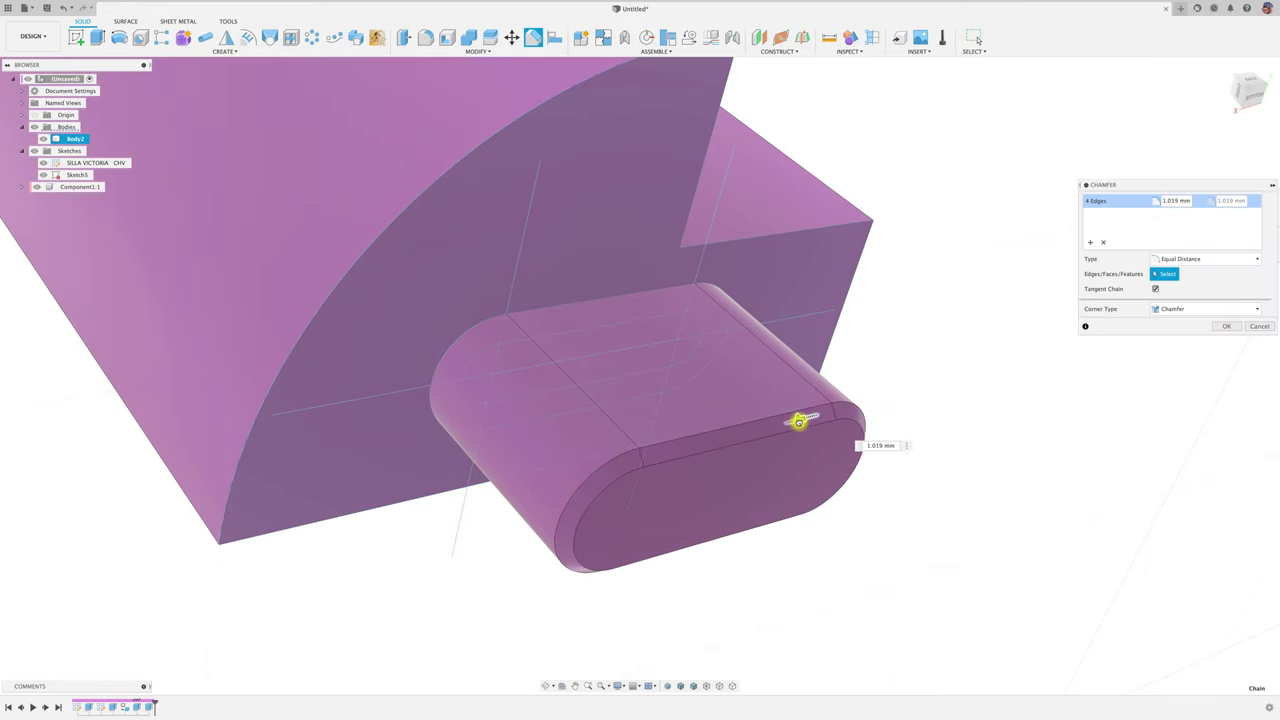
left_click_drag(799, 421, 802, 424)
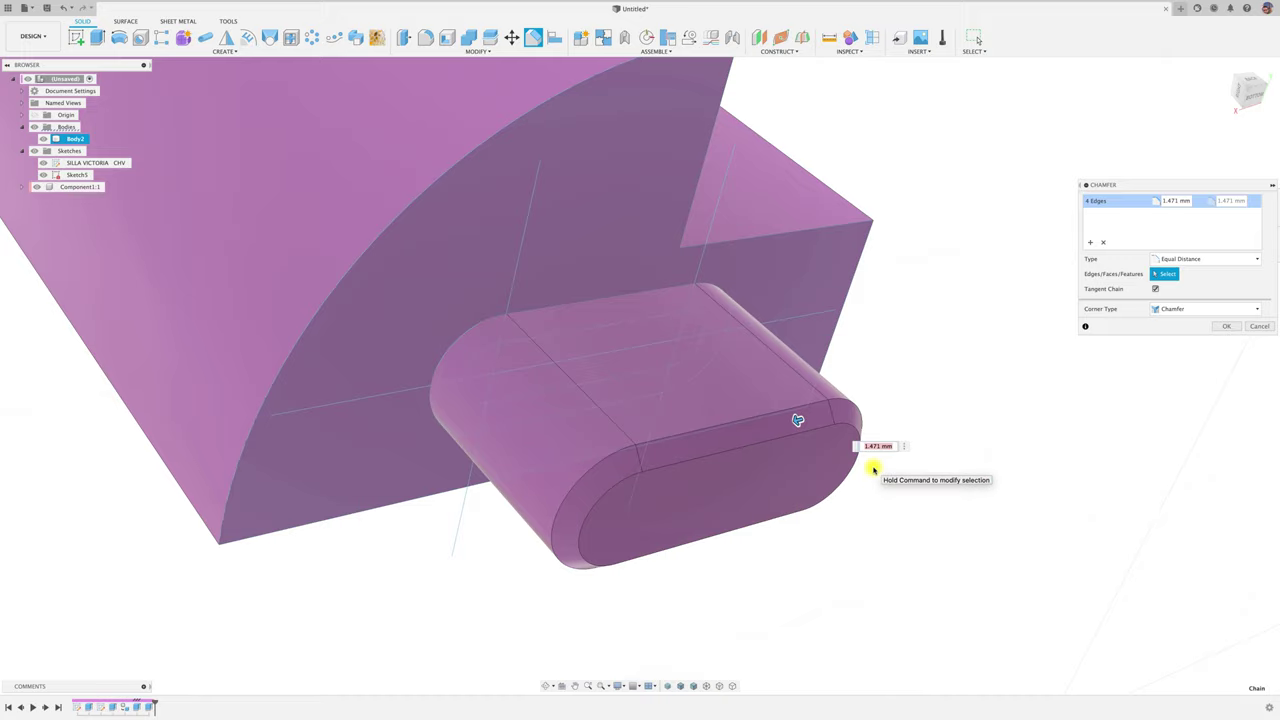
left_click(1226, 326)
scroll(969, 441, "down", 5)
scroll(969, 441, "down", 3)
mouse_move(969, 441)
middle_mouse_down("shift")
mouse_move(703, 248)
mouse_move(720, 290)
middle_mouse_up("shift")
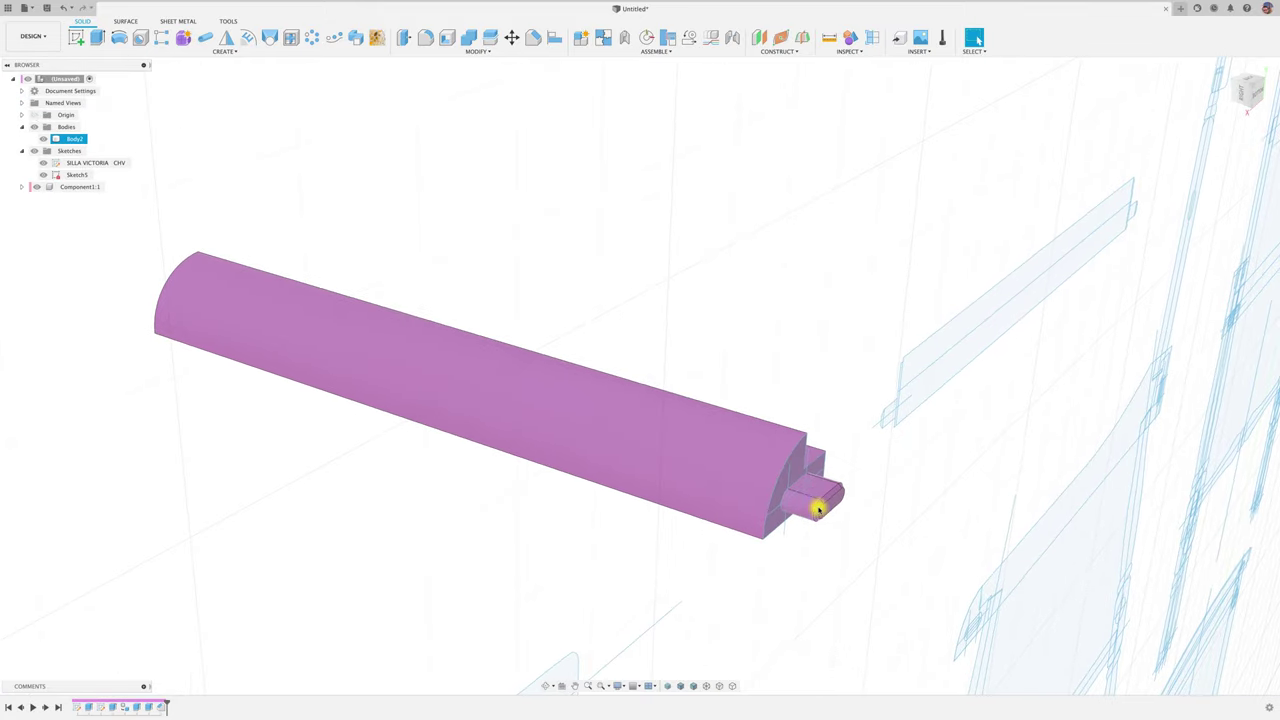
Create a midplane between the rail's two end faces.
left_click(803, 38)
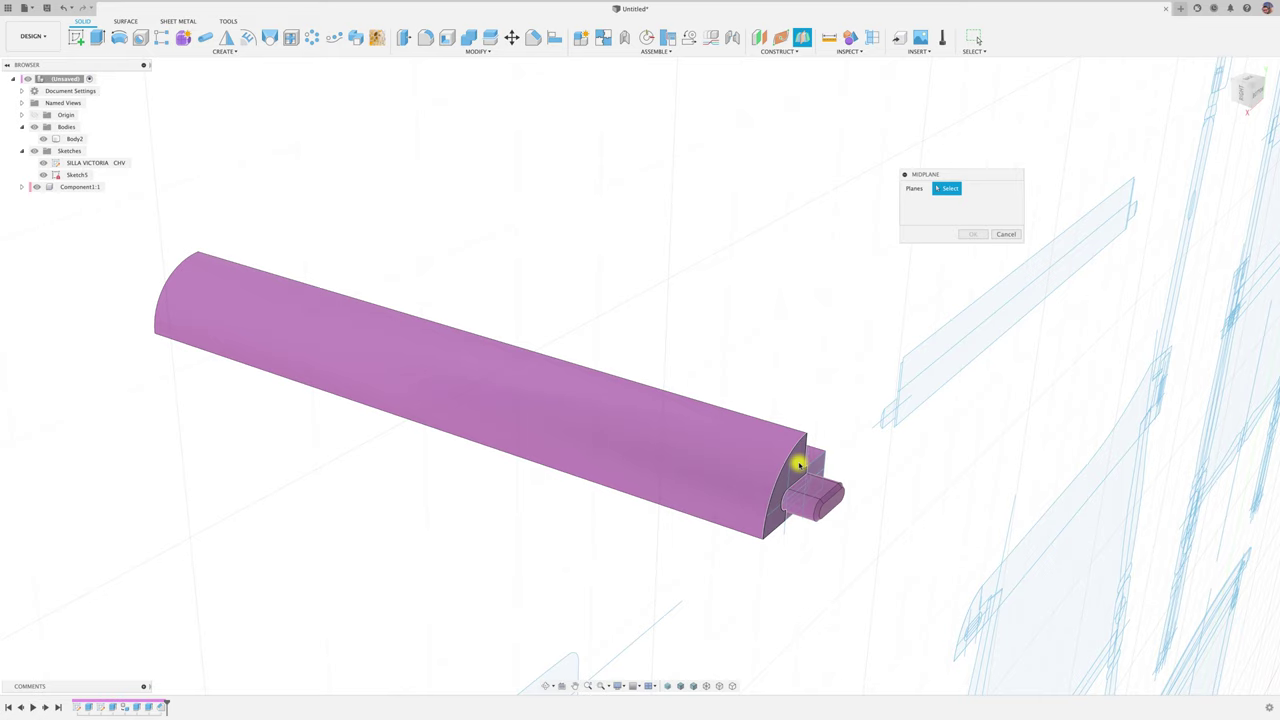
left_click(800, 457)
mouse_move(800, 457)
middle_mouse_down("shift")
mouse_move(420, 309)
mouse_move(229, 280)
middle_mouse_up("shift")
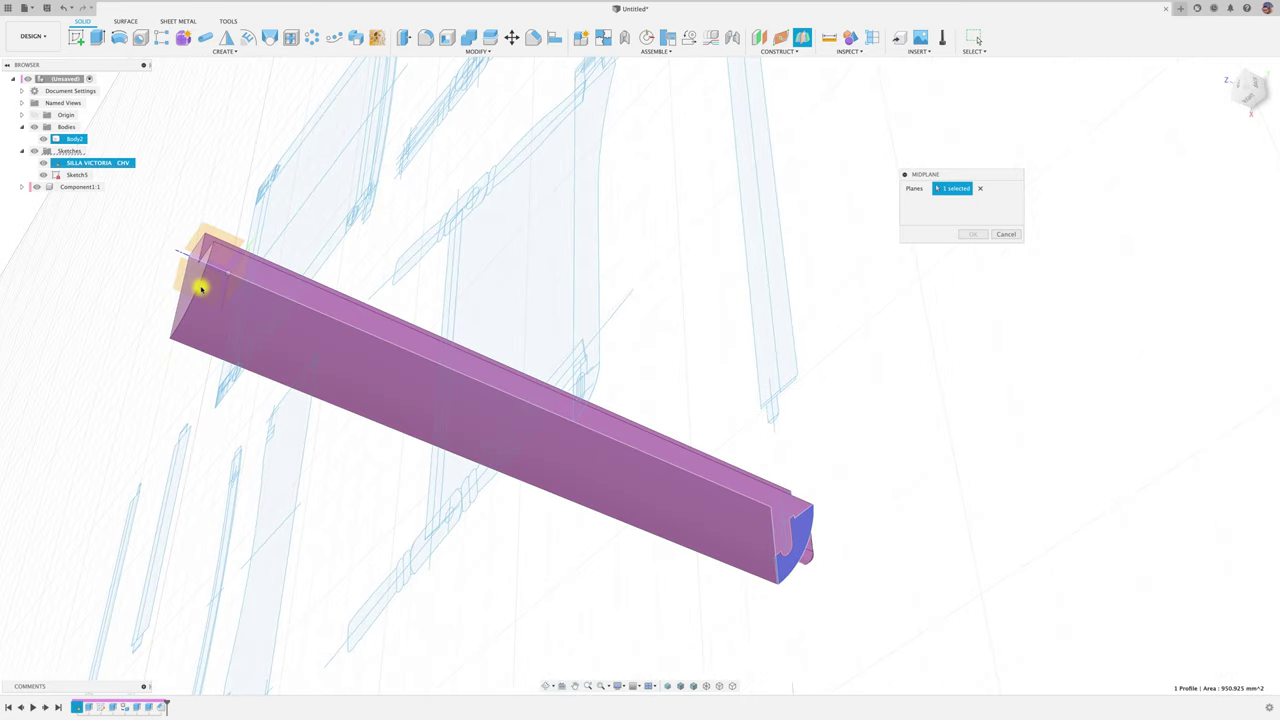
left_click(193, 290)
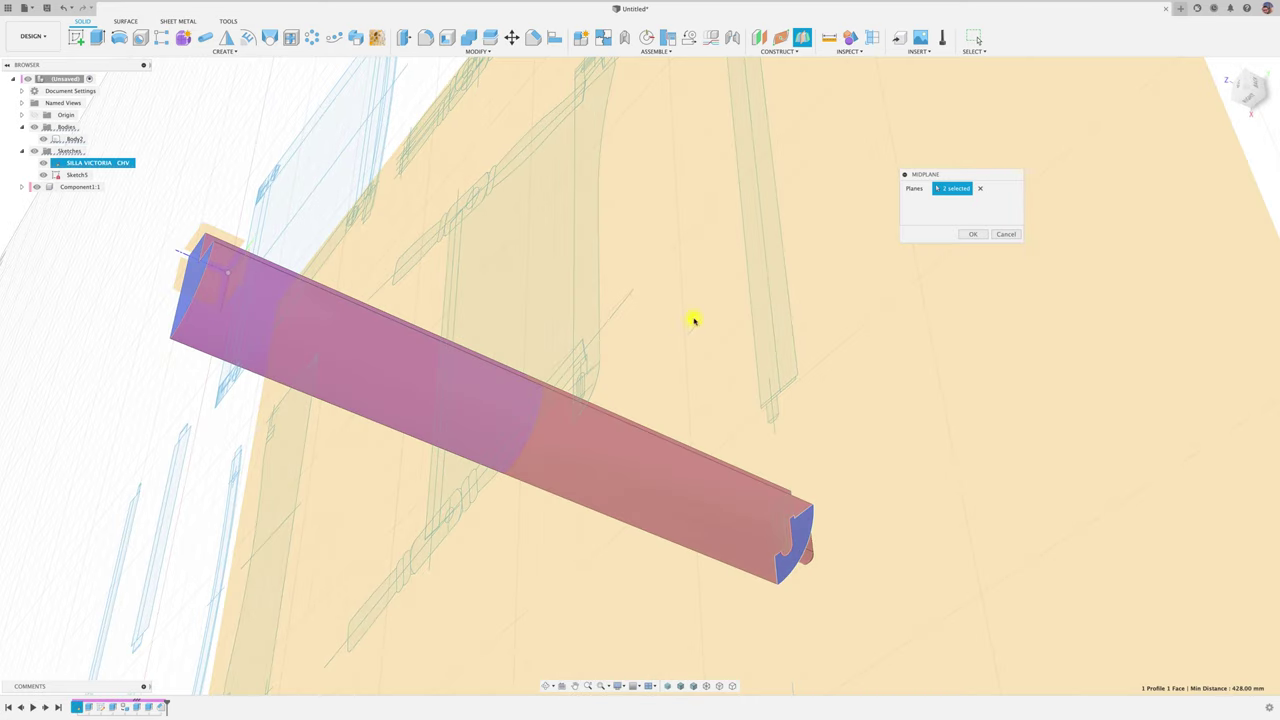
left_click(973, 234)
mouse_move(973, 234)
middle_mouse_down("shift")
mouse_move(877, 306)
mouse_move(193, 45)
middle_mouse_up("shift")
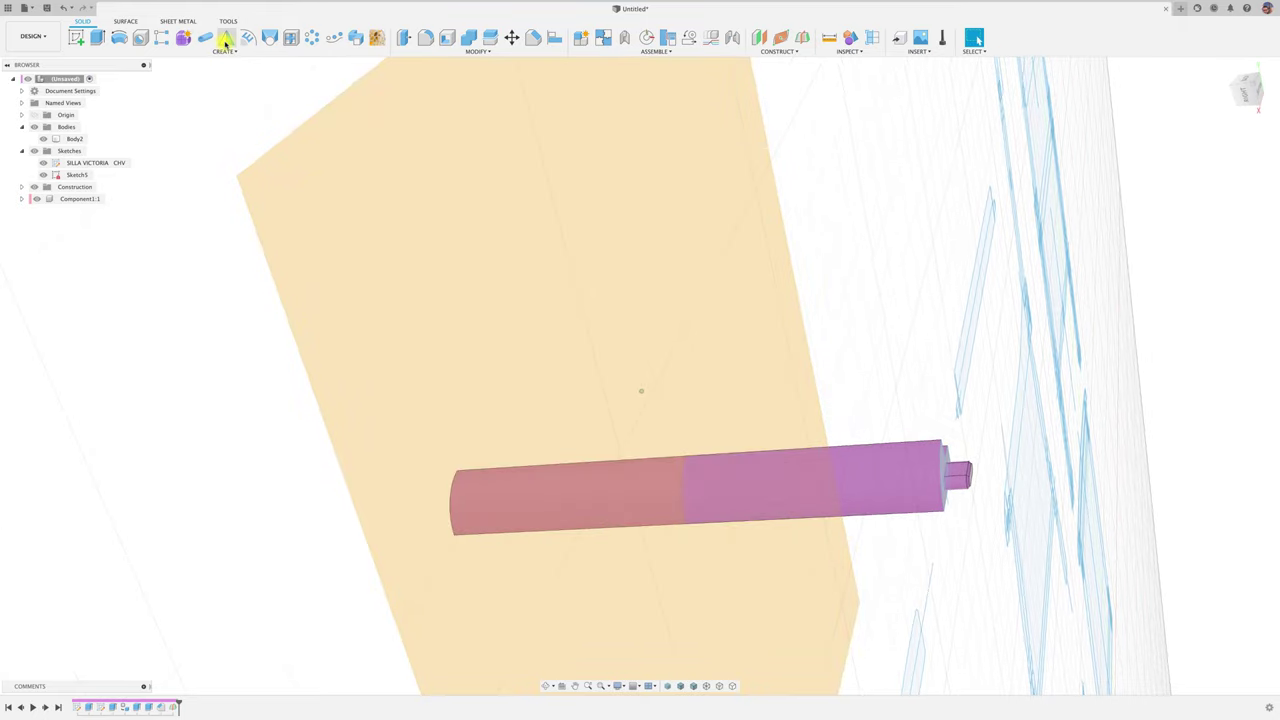
Select all the chamfered tenon faces for a face Mirror.
left_click(226, 37)
mouse_move(600, 300)
middle_mouse_down("shift")
mouse_move(957, 366)
mouse_move(837, 402)
mouse_move(974, 209)
middle_mouse_up("shift")
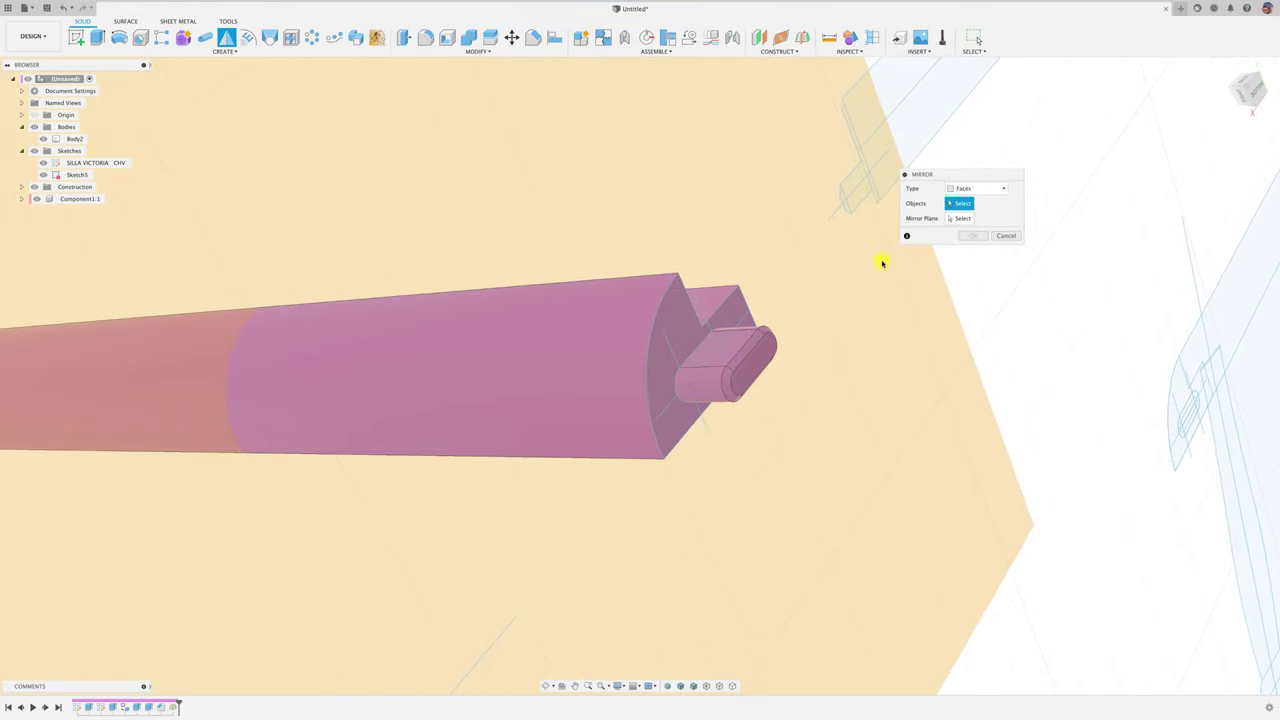
left_click(706, 358)
left_click(698, 398)
left_click(736, 388)
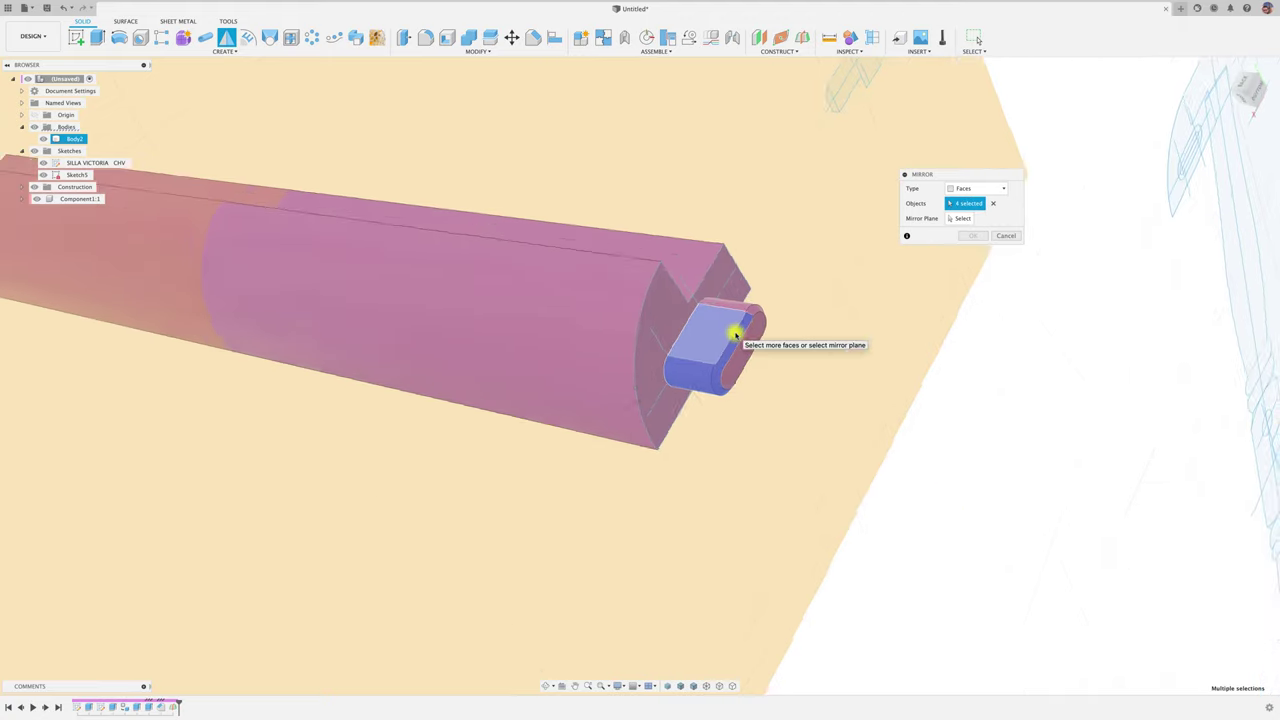
mouse_move(734, 331)
middle_mouse_down("shift")
mouse_move(691, 300)
mouse_move(698, 328)
middle_mouse_up("shift")
left_click(698, 328)
left_click(723, 343)
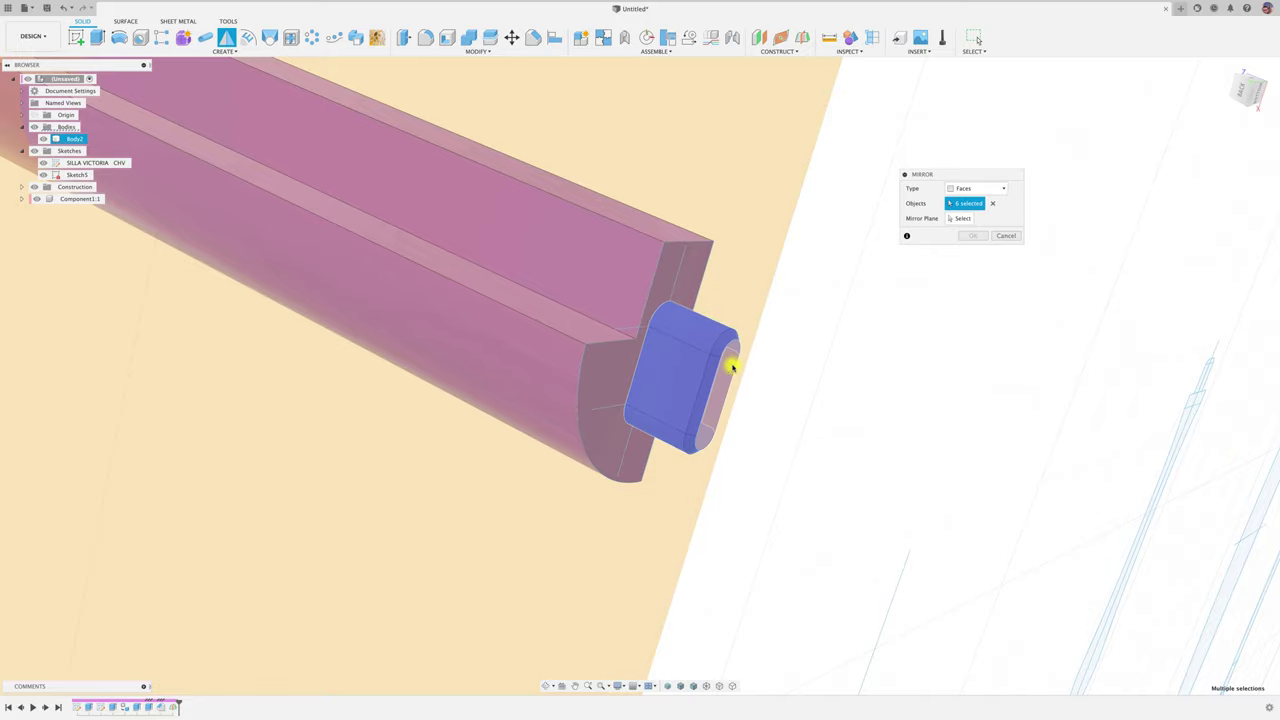
left_click(734, 378)
middle_click_drag(734, 380, 634, 363, "shift")
left_click(634, 363)
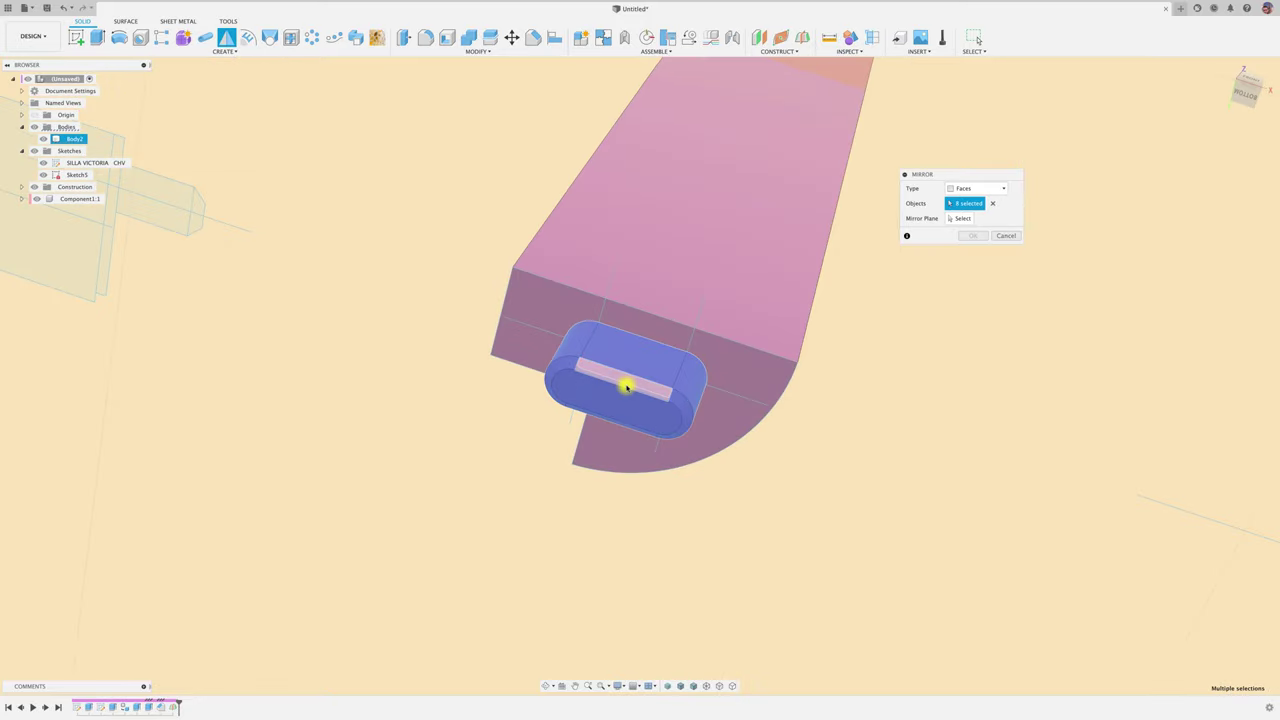
middle_click_drag(743, 403, 744, 405, "shift")
scroll(880, 306, "down", 5)
scroll(880, 306, "down", 3)
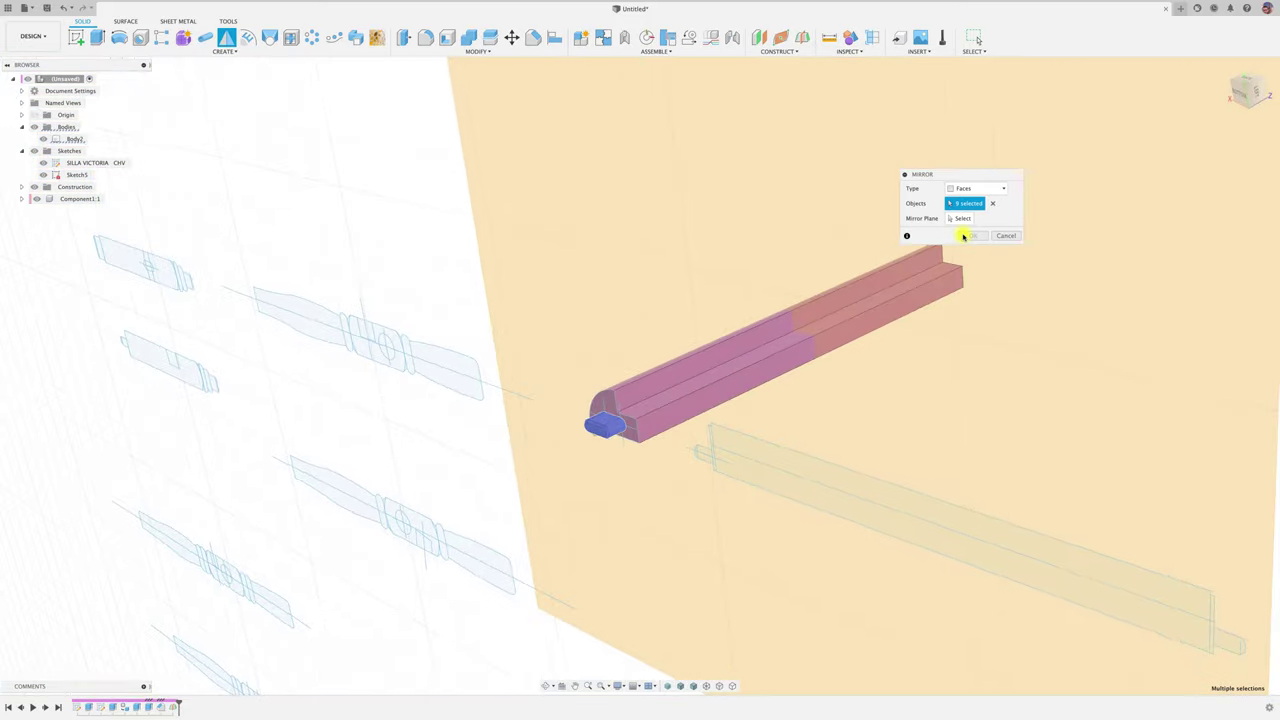
Mirror the tenon faces across the midplane onto the rail's opposite end.
left_click(962, 218)
mouse_move(962, 218)
middle_mouse_down("shift")
mouse_move(891, 340)
mouse_move(718, 378)
middle_mouse_up("shift")
left_click(720, 372)
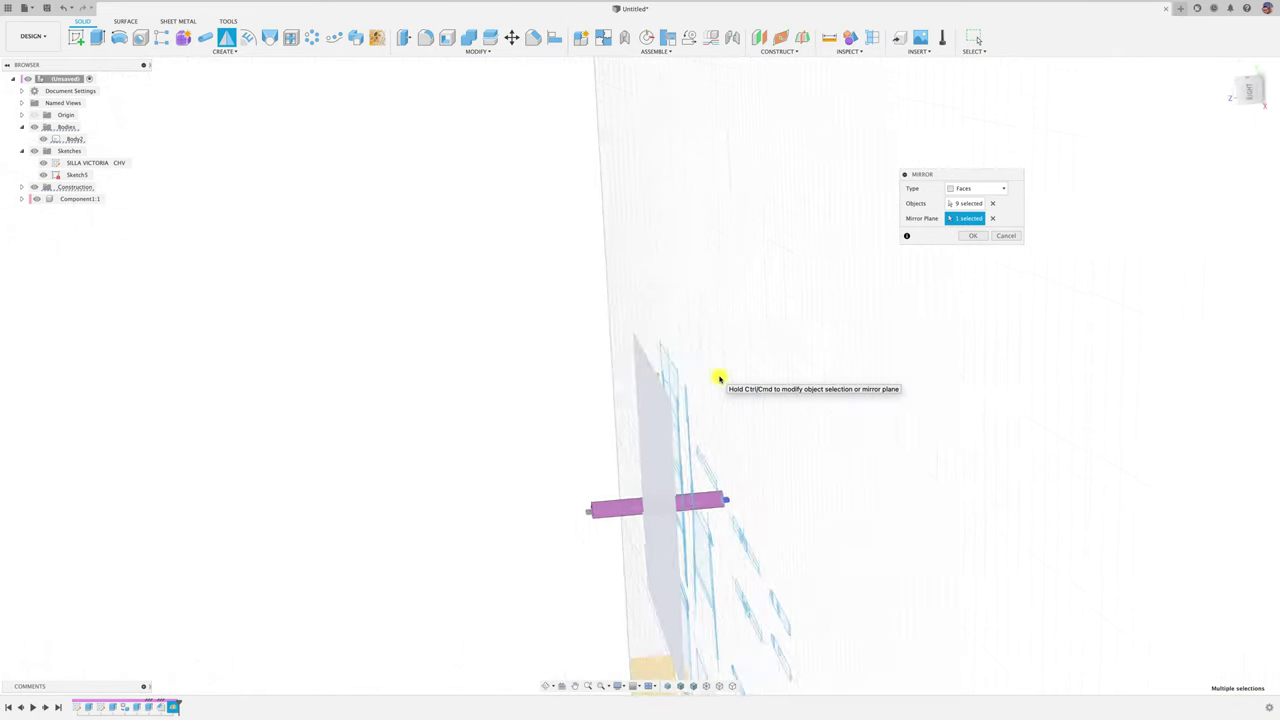
left_click(973, 235)
middle_click_drag(846, 337, 400, 319, "shift")
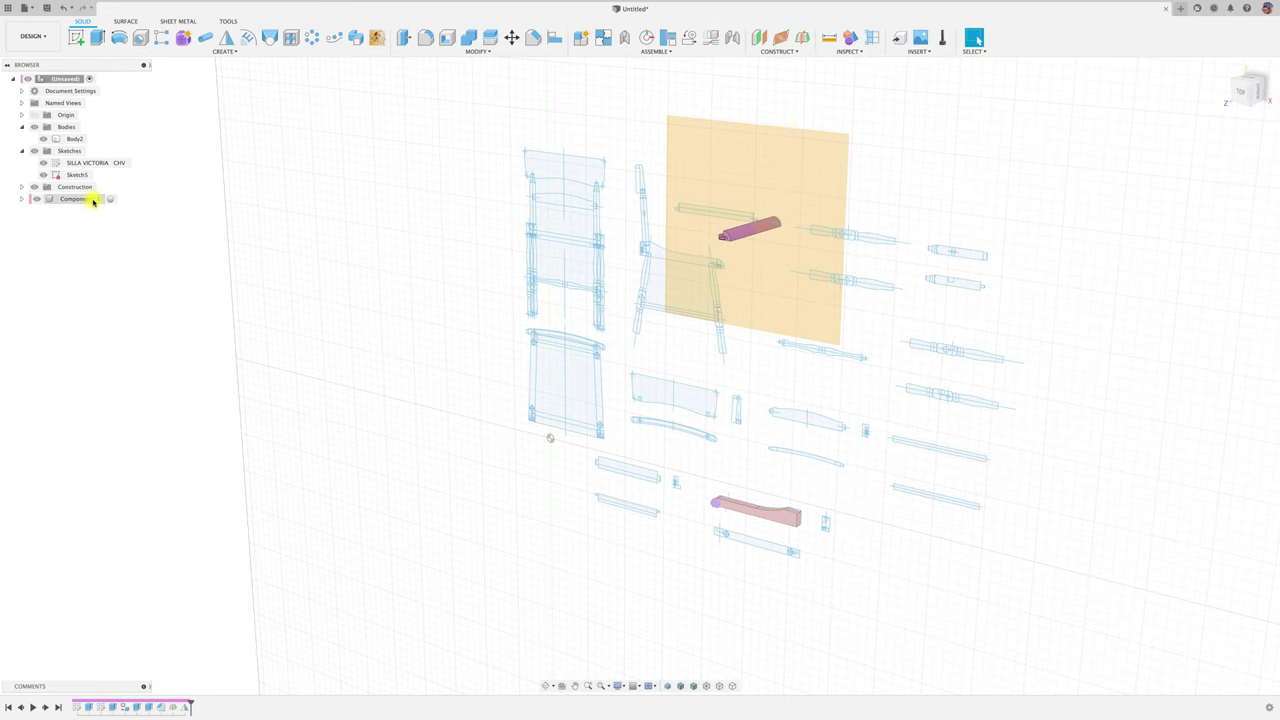
Check the rail's name in the AutoCAD drawing, then return to Fusion 360.
key("ctrl+Up")
left_click(714, 22)
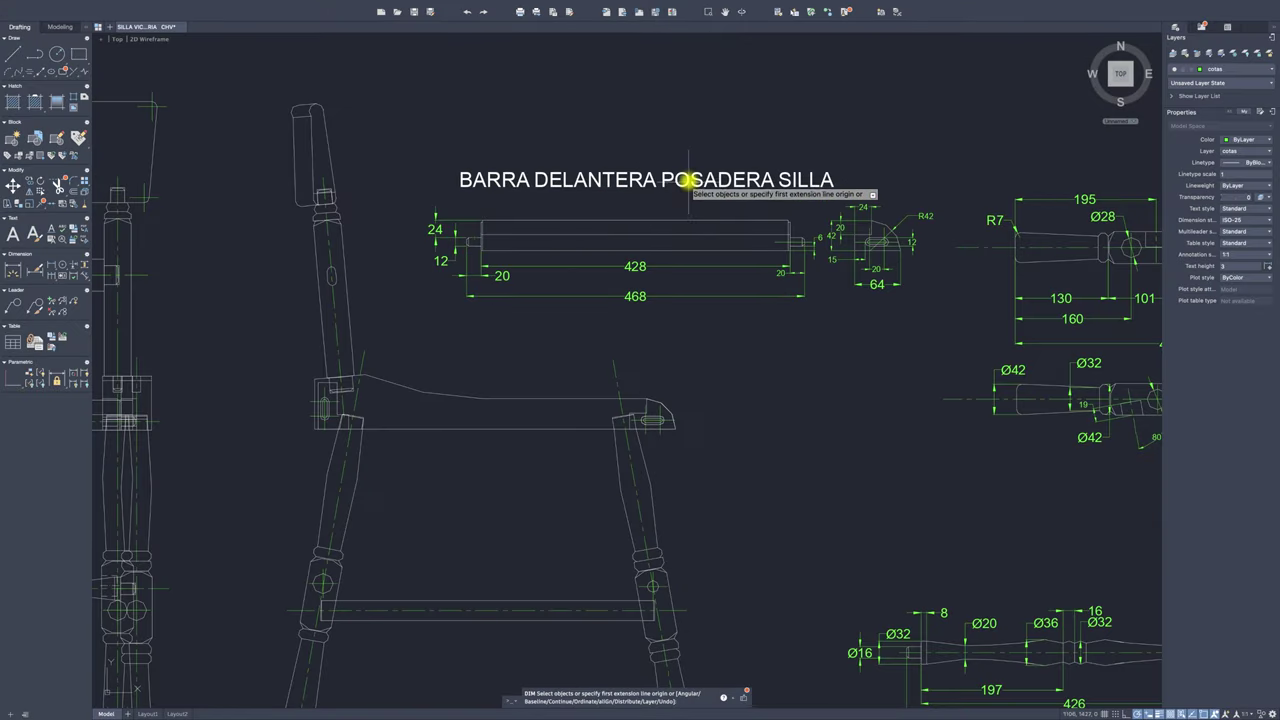
key("ctrl+Up")
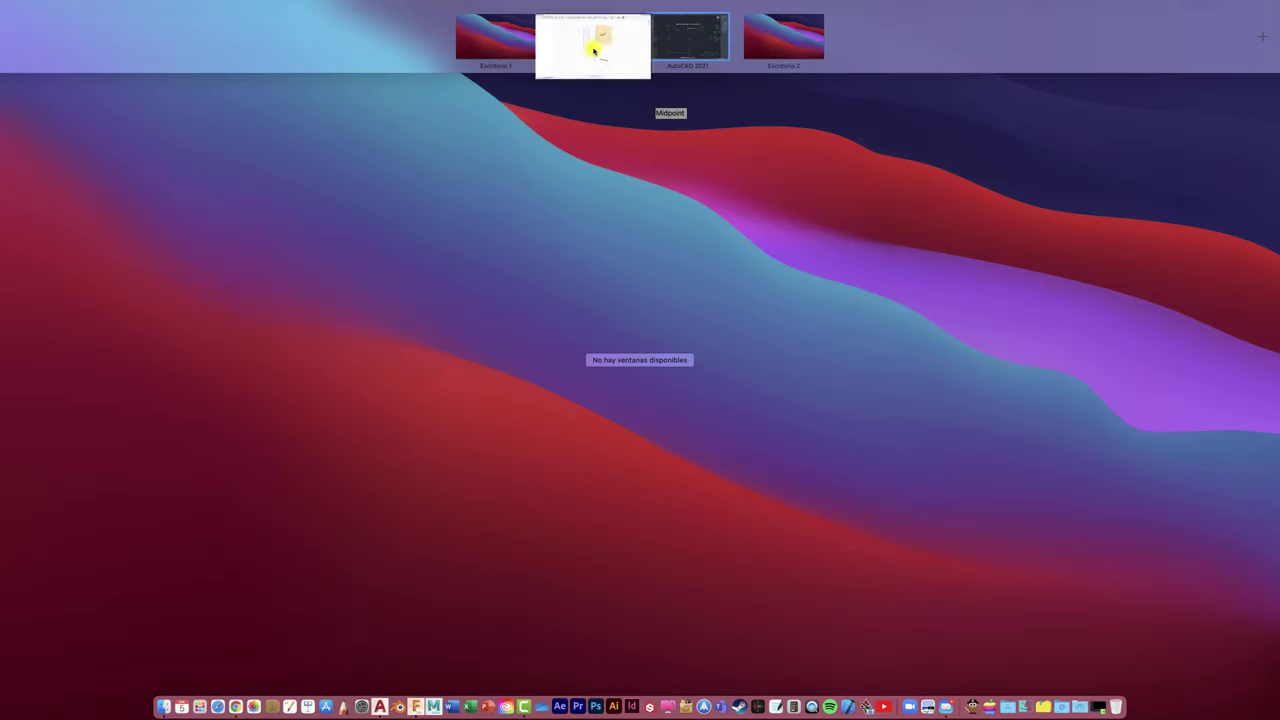
left_click(593, 50)
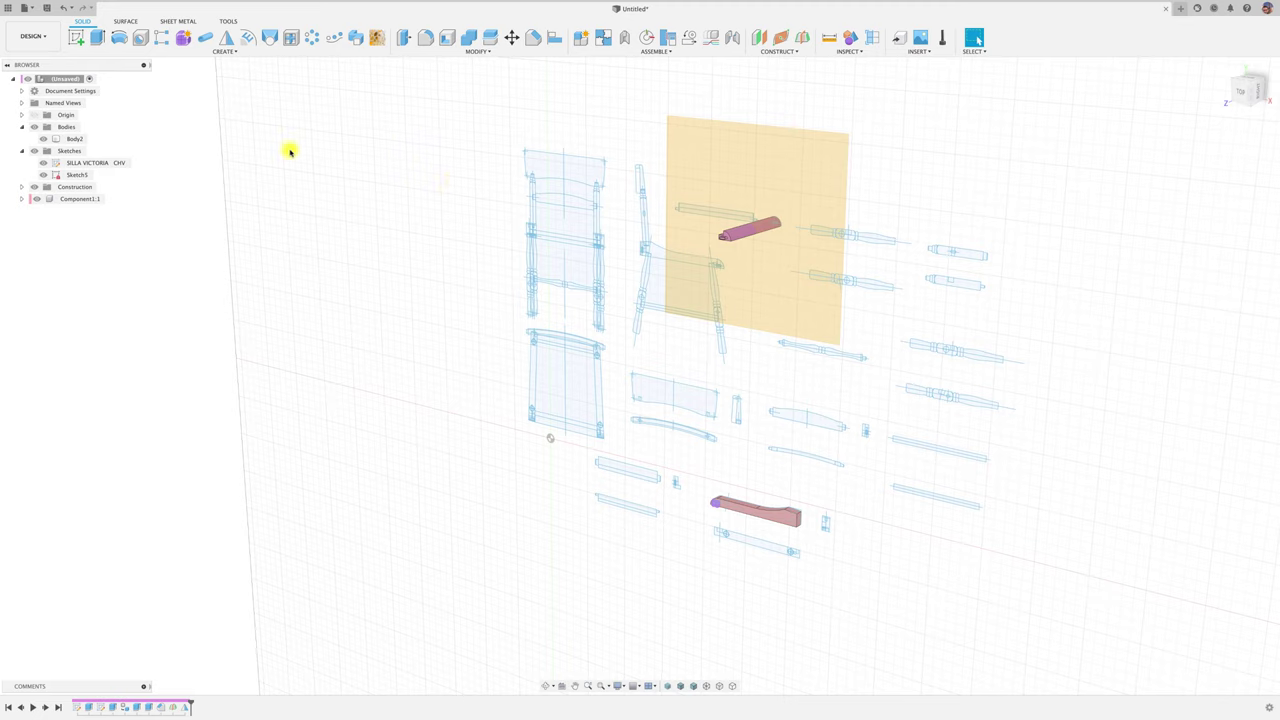
Convert Body2 into a component and rename it BARRA LATERAL POSADERA.
right_click(76, 139)
left_click(106, 172)
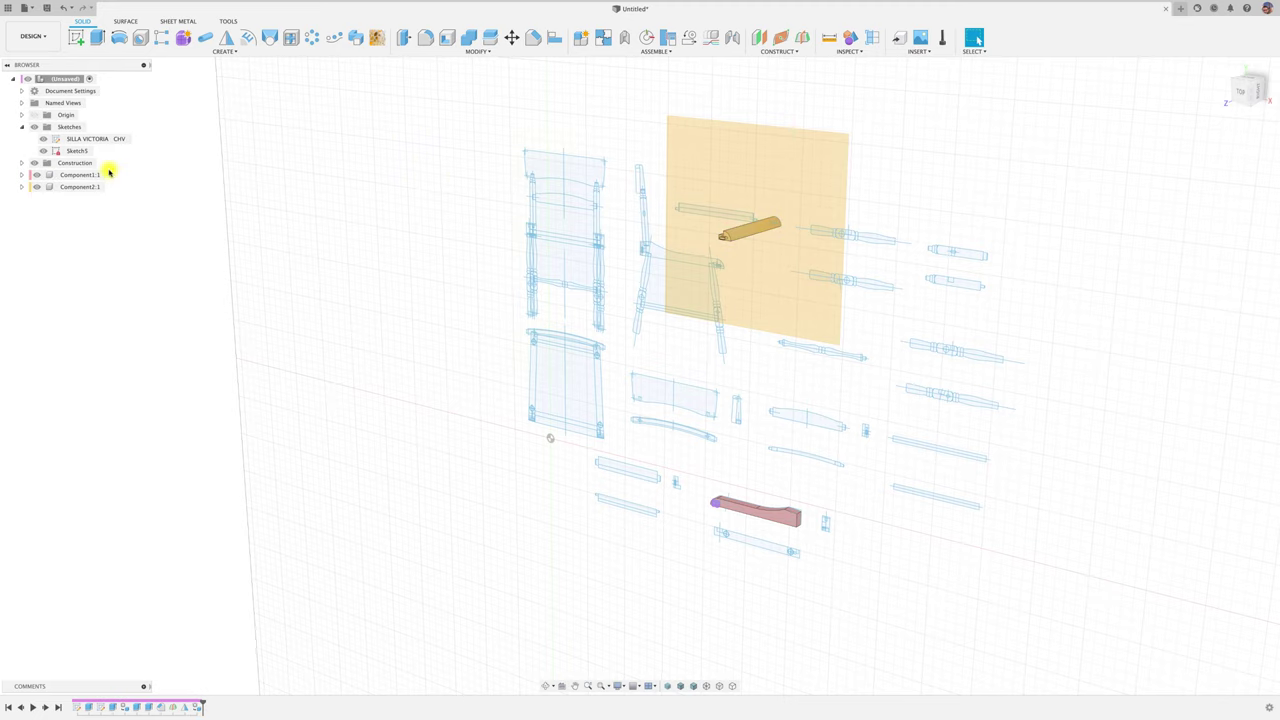
left_click(103, 186)
double_click(86, 187)
type("BARRA LATERAL POSADERA")
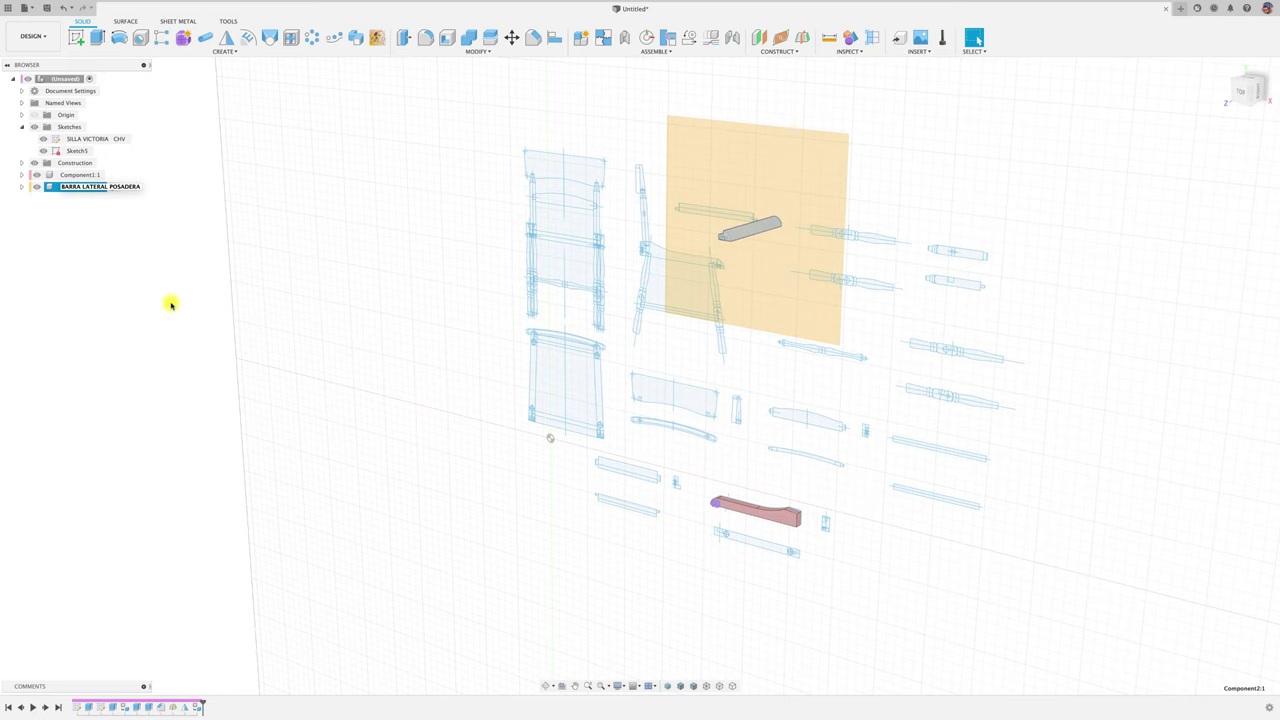
key("Return")
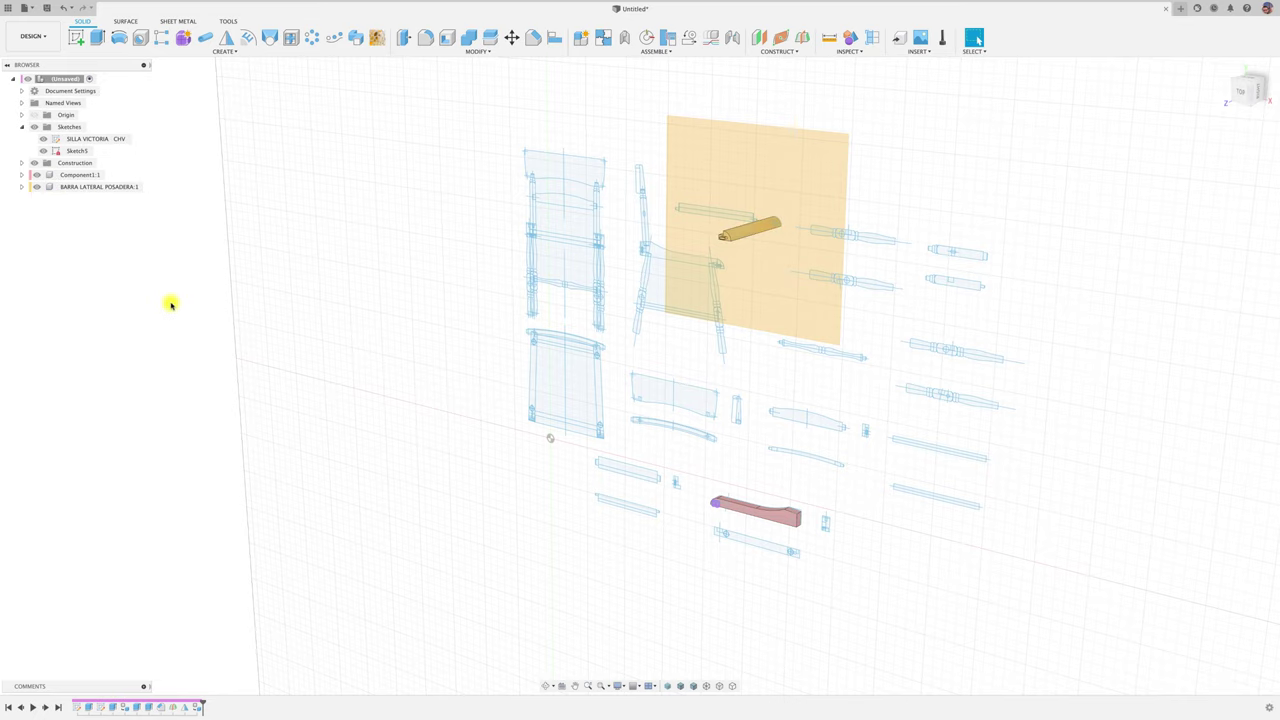
key("ctrl+Up")
Pan the AutoCAD drawing to the seat and lower rail details, then go back to Fusion 360.
left_click(600, 40)
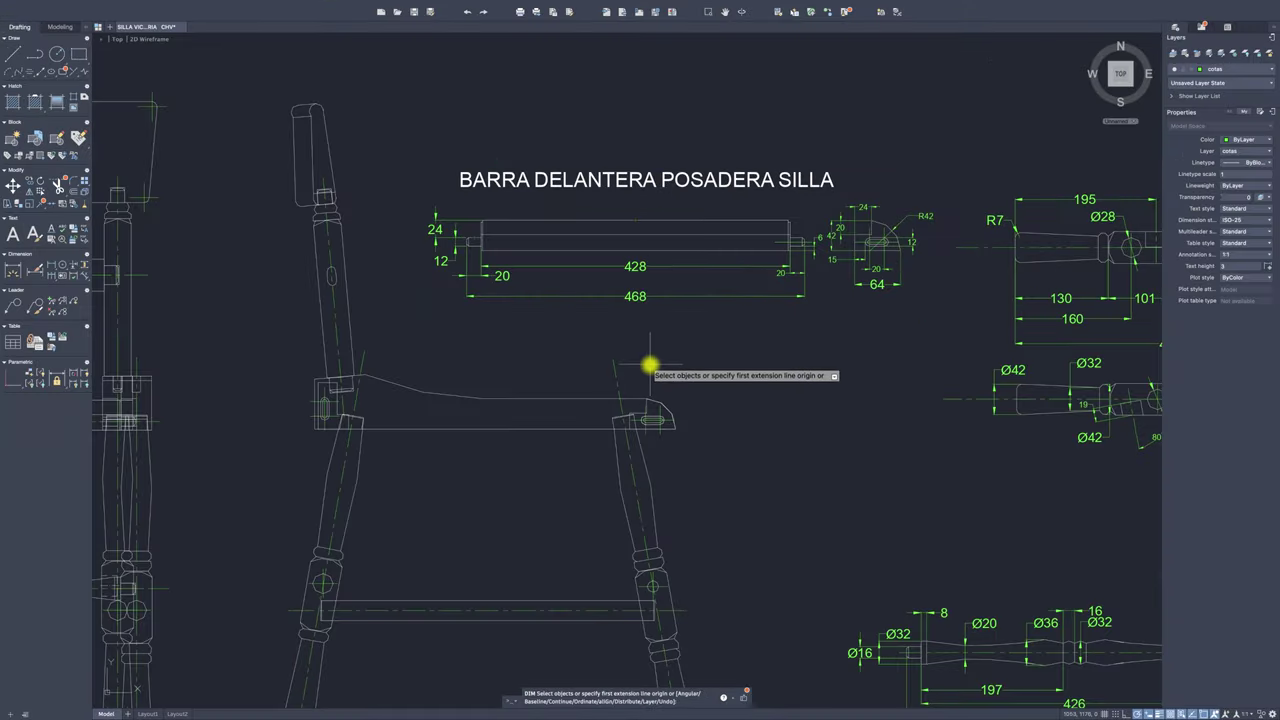
scroll(663, 394, "down", 10)
scroll(638, 365, "down", 3)
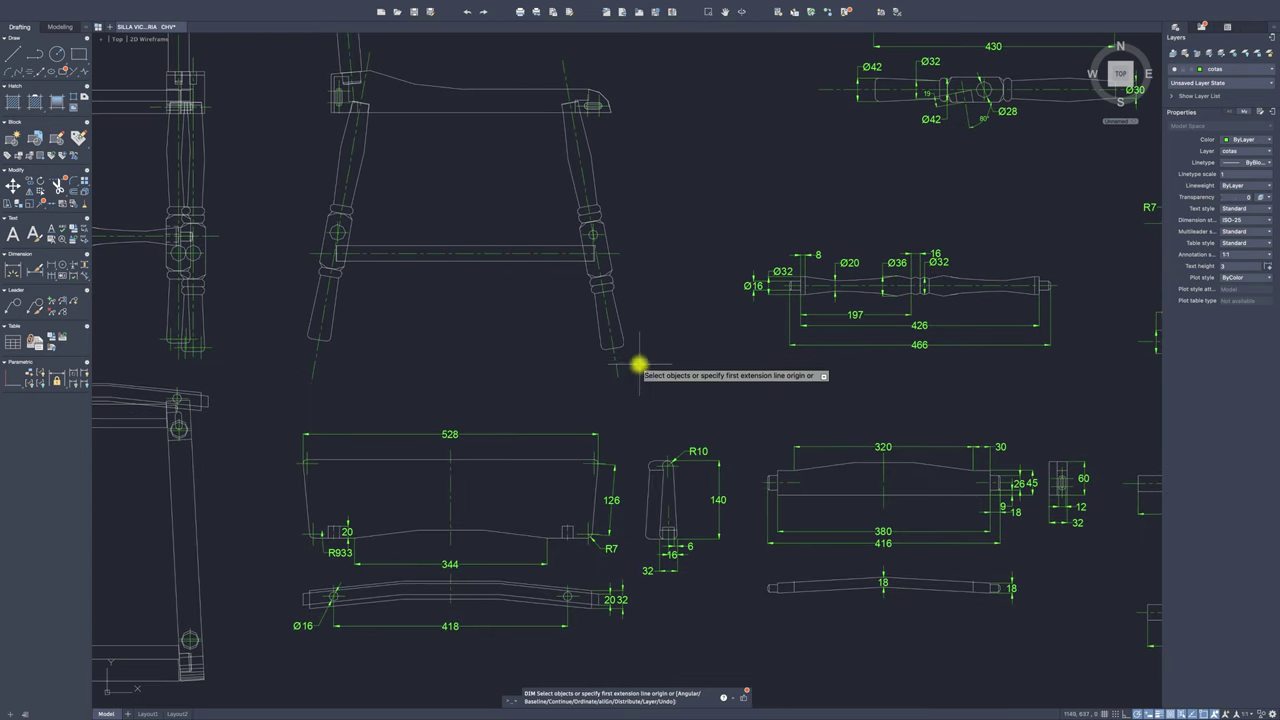
scroll(638, 365, "down", 8)
scroll(677, 149, "right", 2)
scroll(680, 323, "down", 2)
scroll(563, 277, "up", 1)
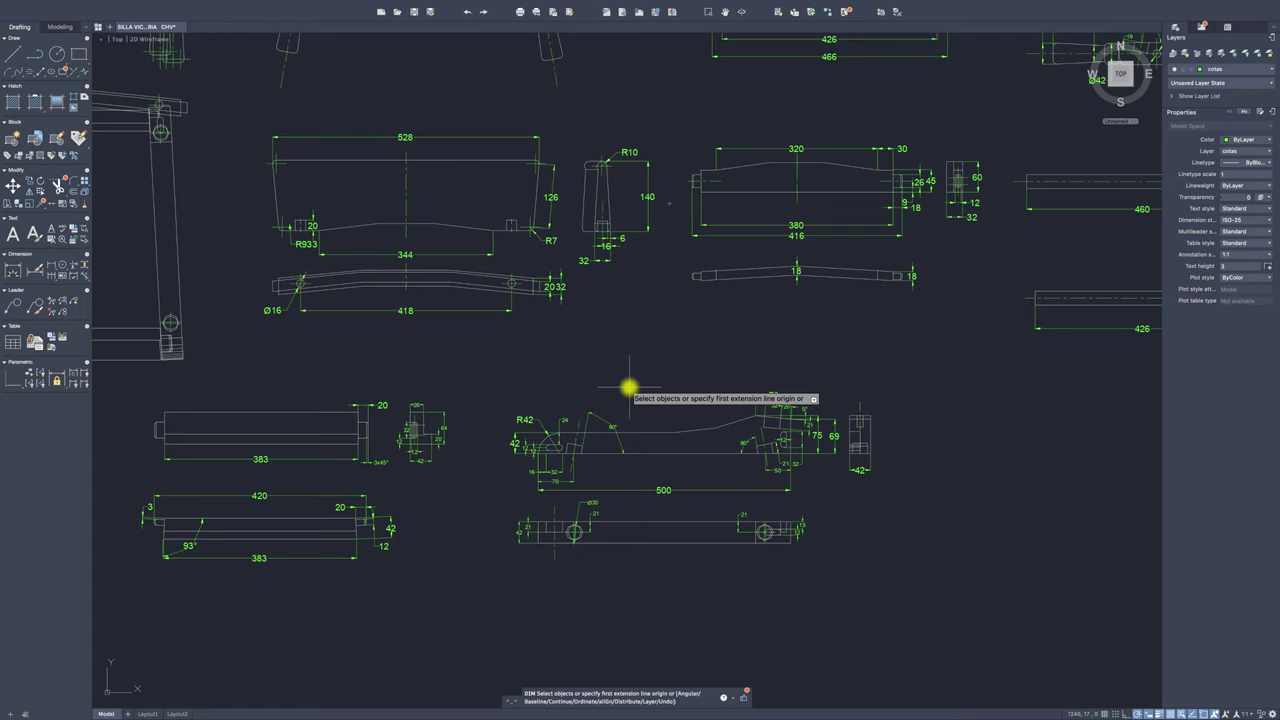
key("ctrl+Up")
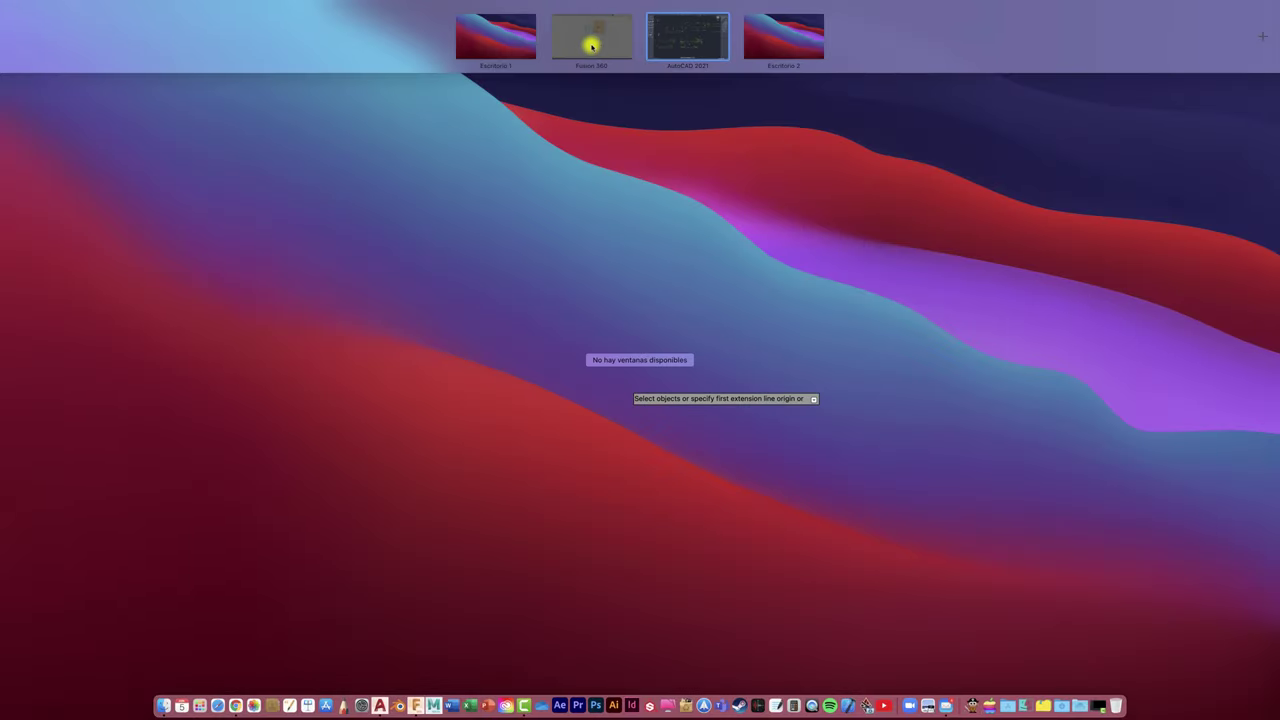
left_click(591, 40)
Rename Component1:1 to LATERAL ASIENTO in the Browser.
double_click(78, 174)
type("LATERAL ASIENTO")
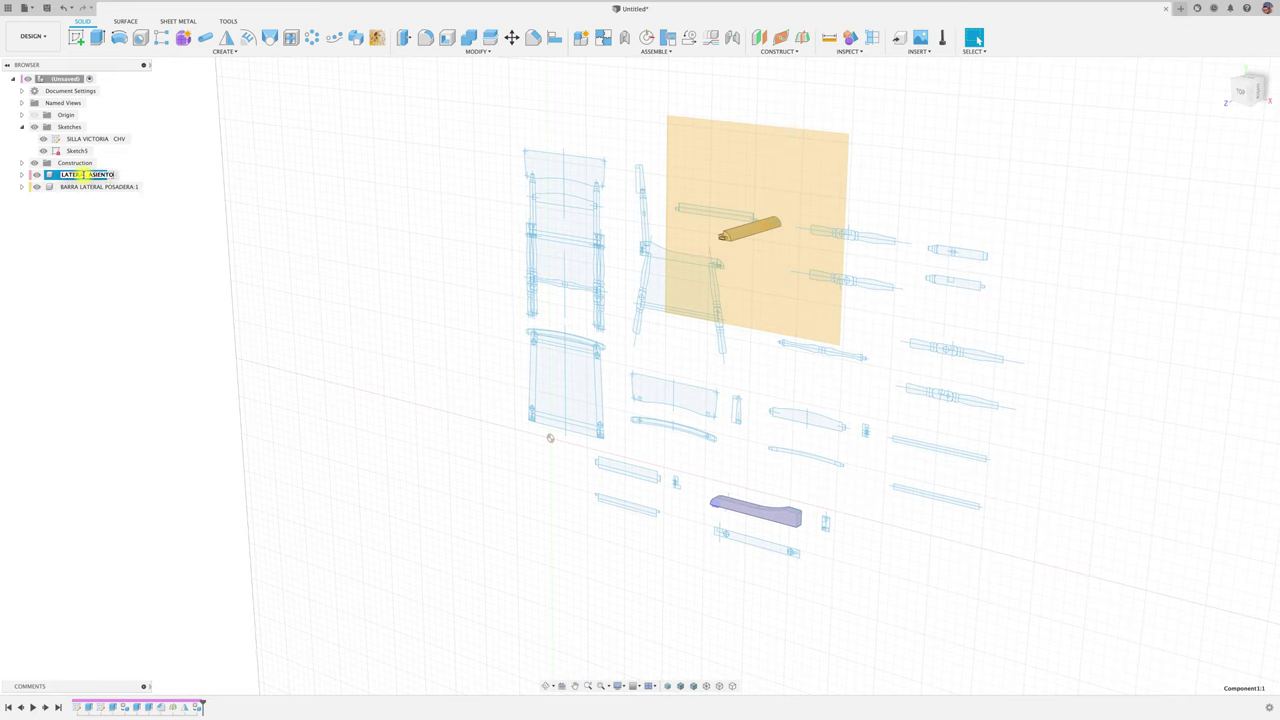
key("Return")
left_click(179, 257)
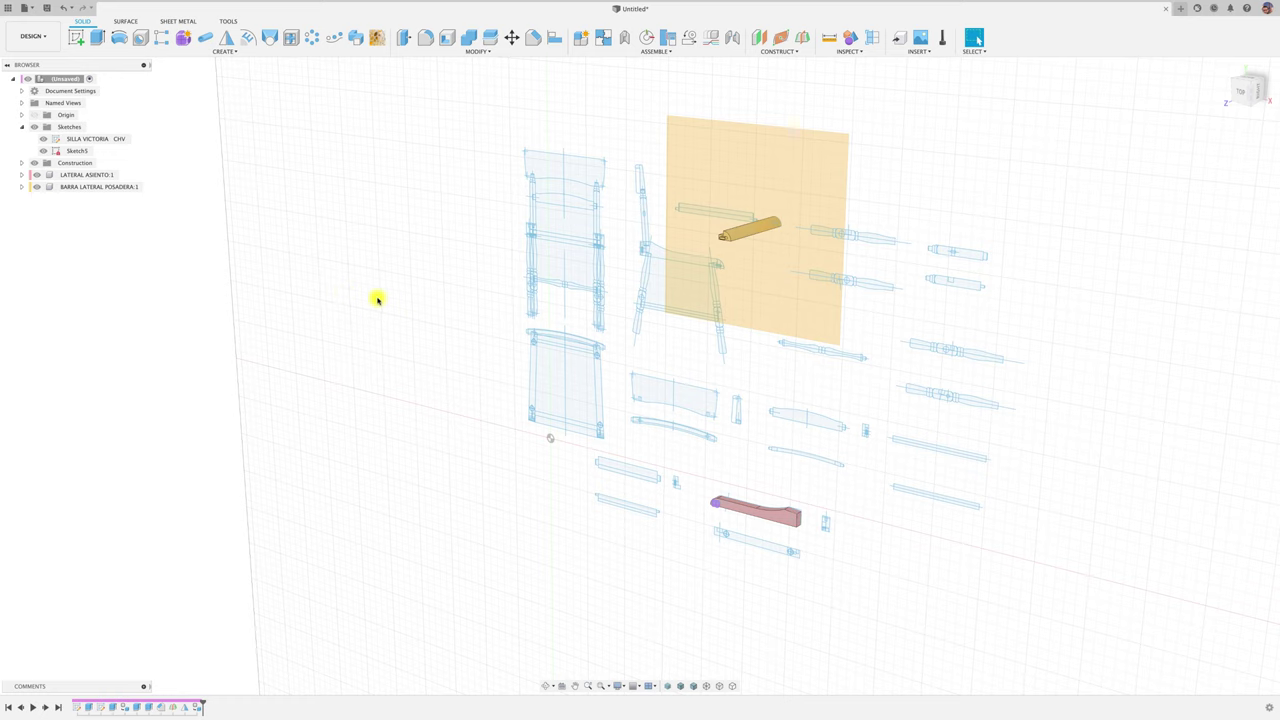
scroll(385, 300, "down", 1)
middle_click_drag(403, 306, 360, 337)
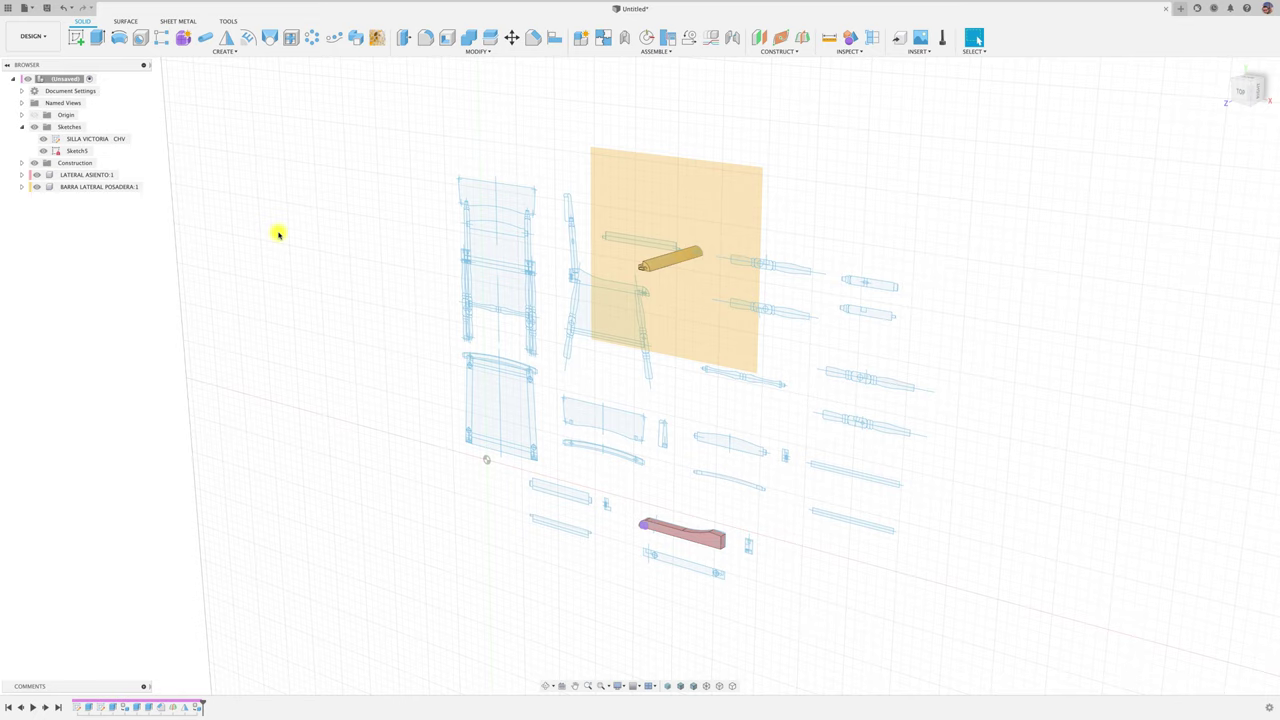
left_click(495, 250)
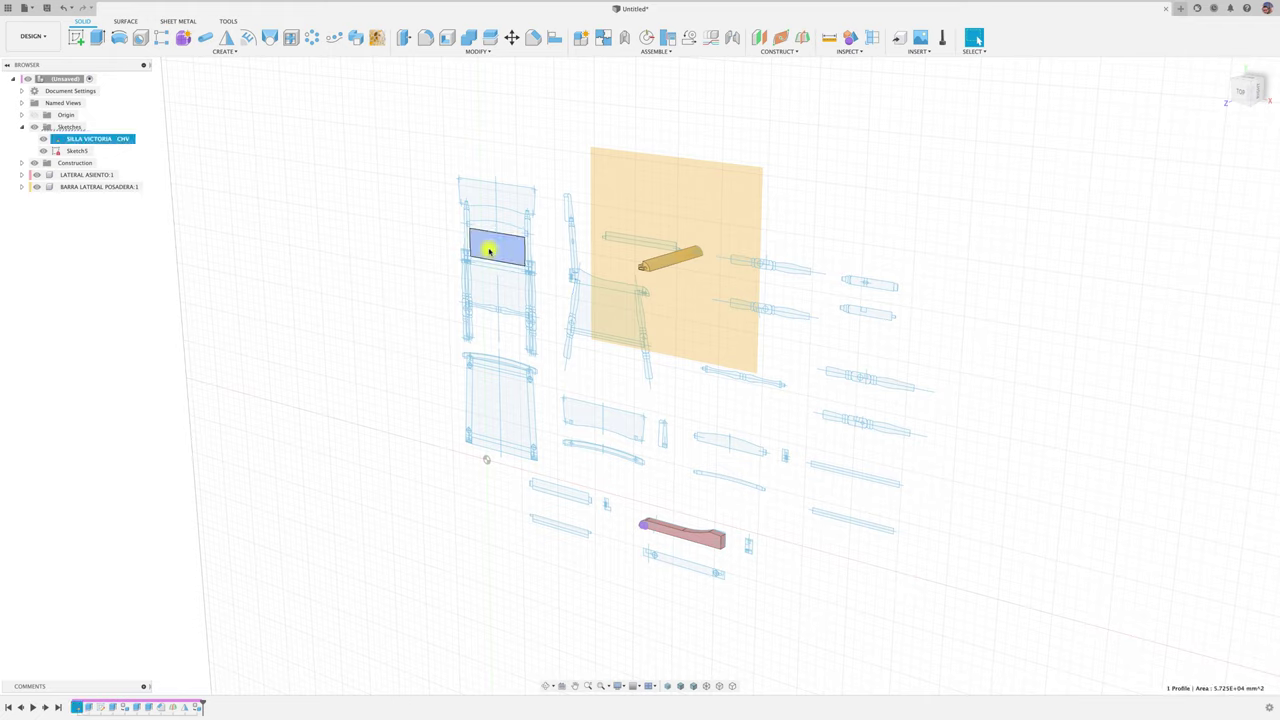